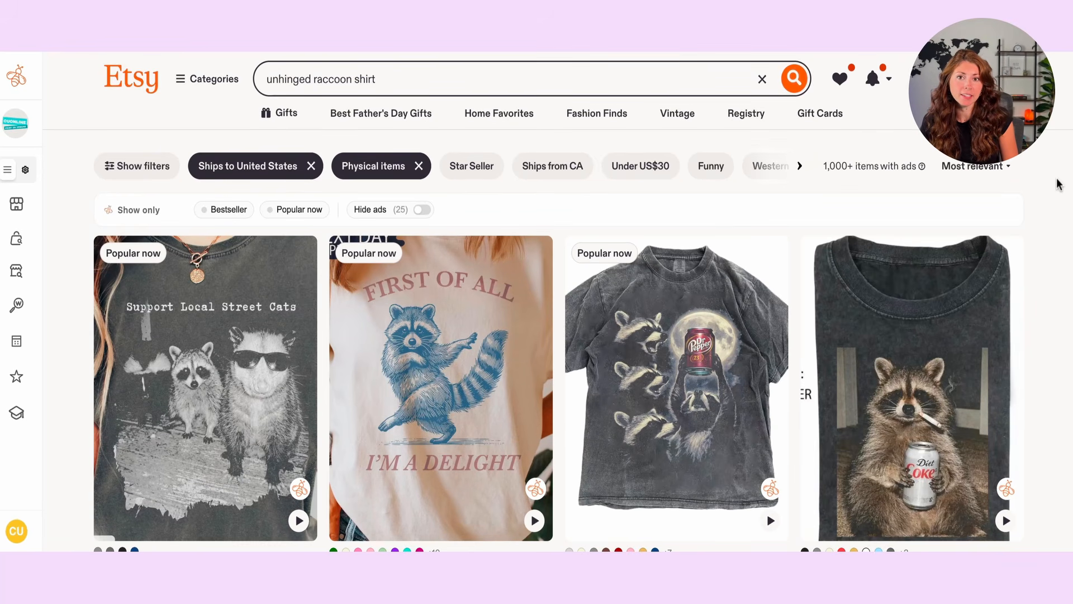
Step: Filter the unhinged raccoon shirt search results to Bestseller listings and look through them
{"action": "scroll", "coordinate": [1058, 184], "scroll_direction": "down", "scroll_amount": 1}
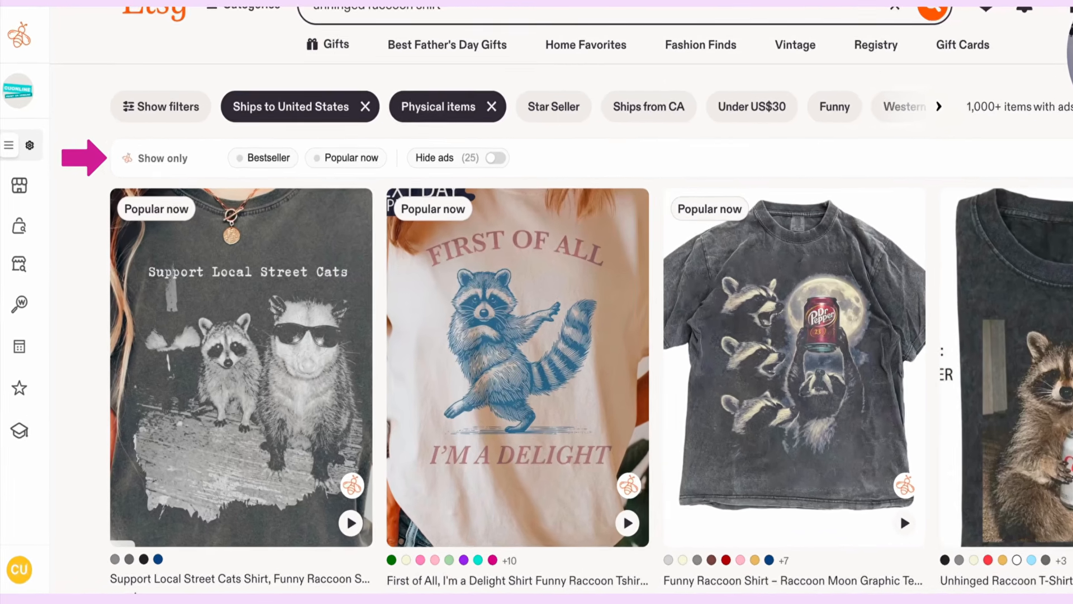
{"action": "scroll", "coordinate": [163, 196], "scroll_direction": "up", "scroll_amount": 1}
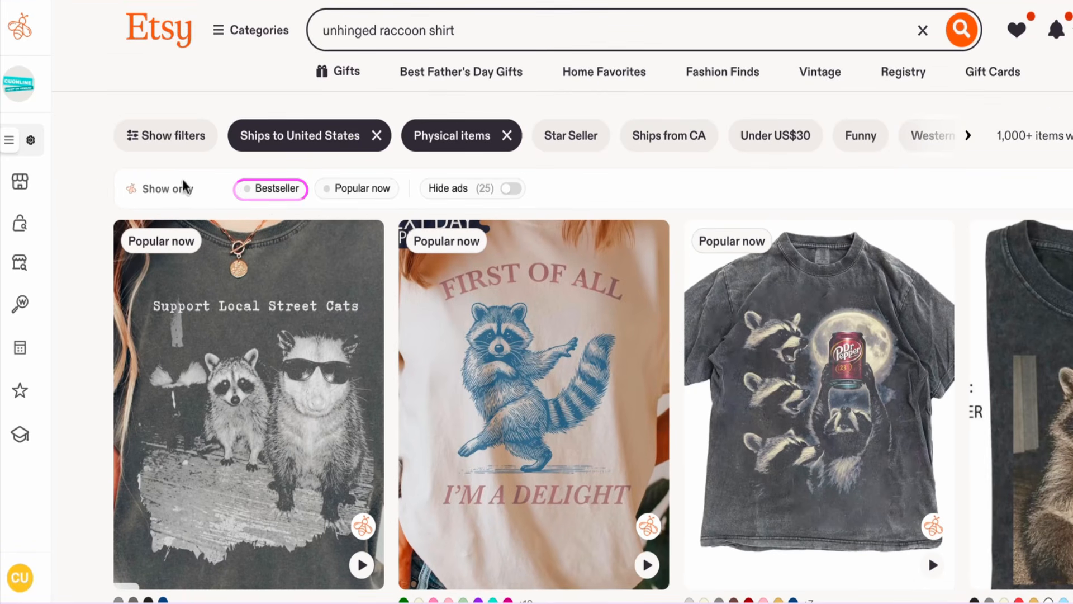
{"action": "left_click", "coordinate": [275, 189]}
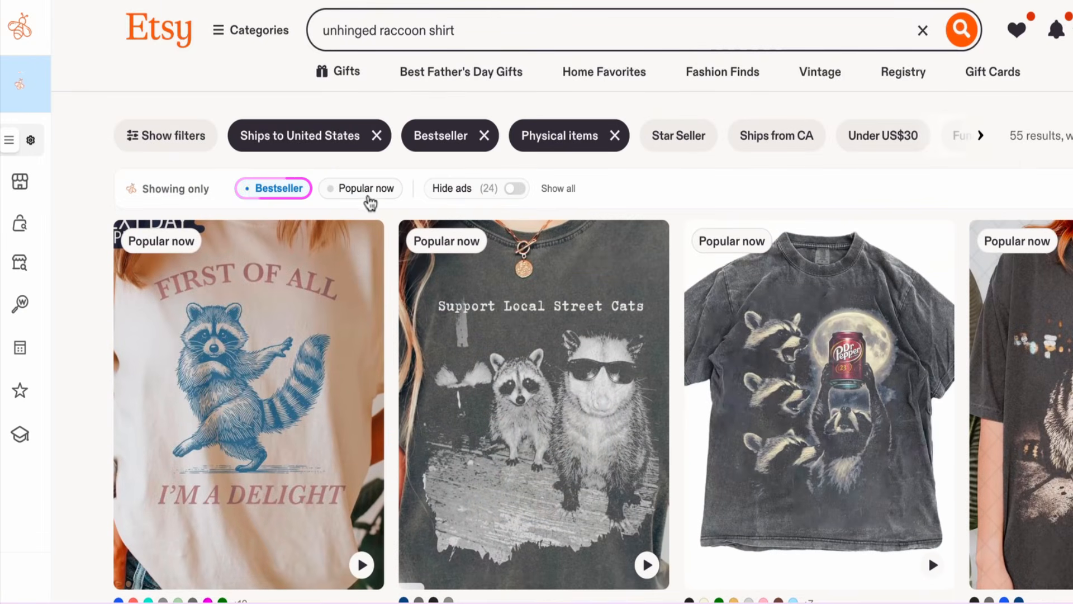
{"action": "left_click", "coordinate": [368, 196]}
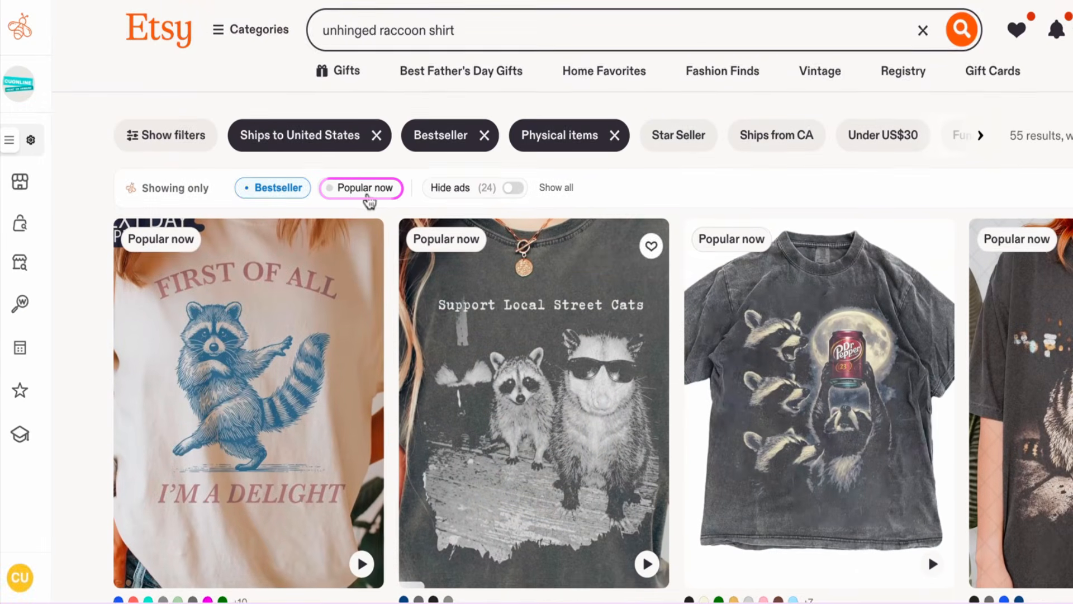
{"action": "scroll", "coordinate": [871, 539], "scroll_direction": "down", "scroll_amount": 10}
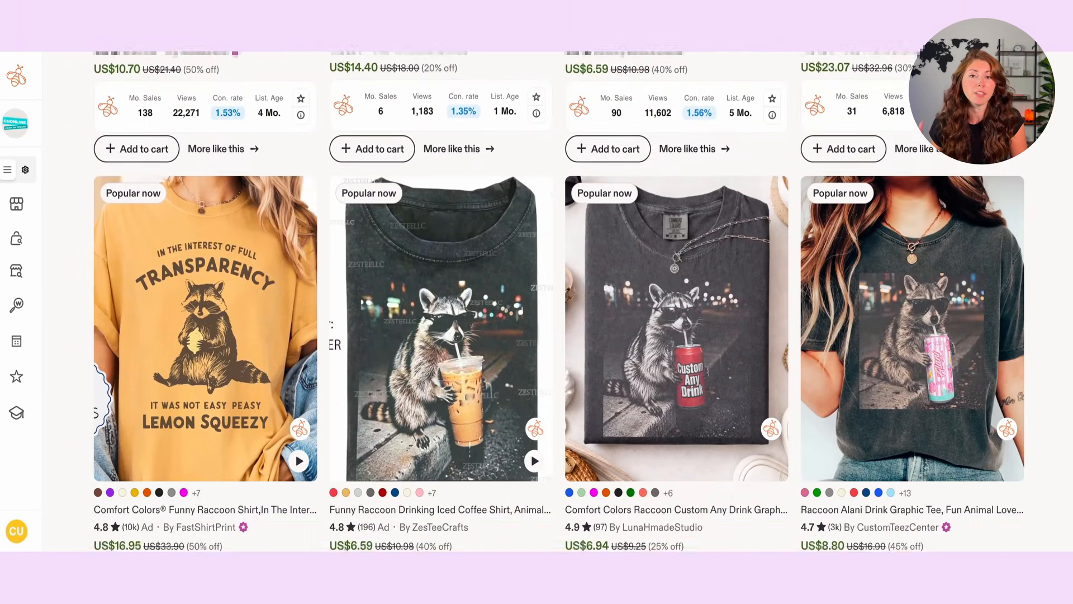
Step: Browse the raccoon and custom pet shirt listings, including the goldendoodle coffee shirt, for design ideas
{"action": "scroll", "coordinate": [1052, 118], "scroll_direction": "down", "scroll_amount": 1}
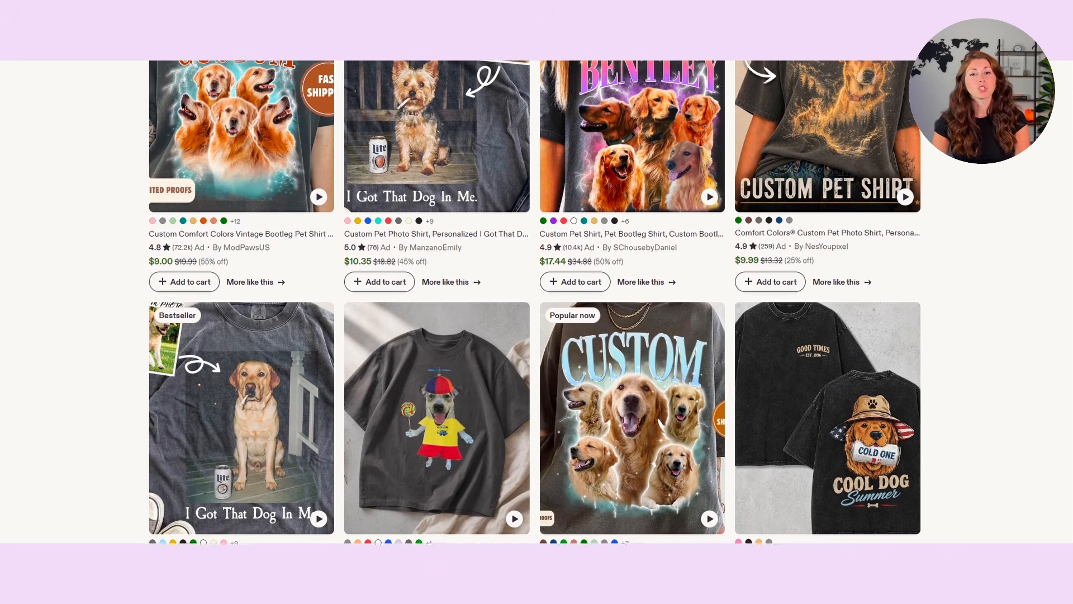
{"action": "scroll", "coordinate": [534, 302], "scroll_direction": "down", "scroll_amount": 2}
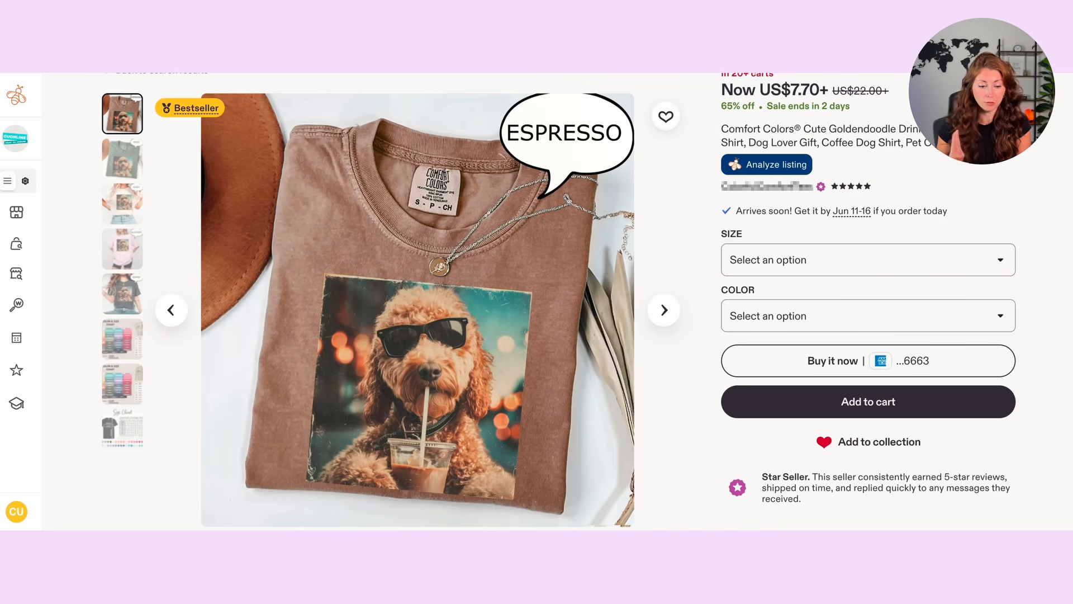
{"action": "scroll", "coordinate": [538, 388], "scroll_direction": "up", "scroll_amount": 1}
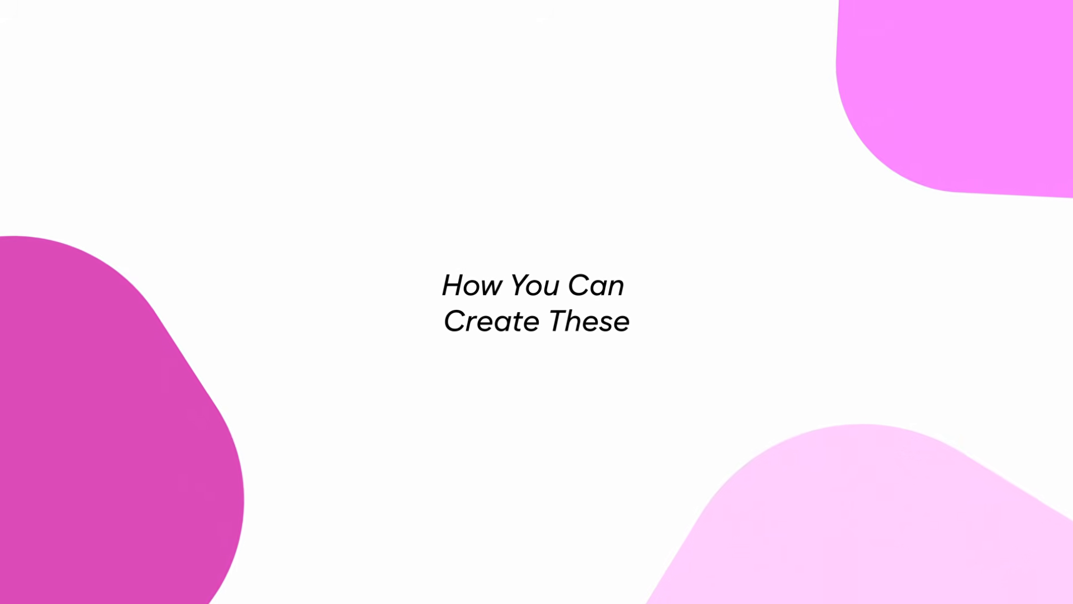
Step: Switch to Kittl and browse its template categories, including Kittl Flows, Videos, AI Prompt Packs and All-in-One Design Bundles
{"action": "scroll", "coordinate": [1058, 251], "scroll_direction": "down", "scroll_amount": 3}
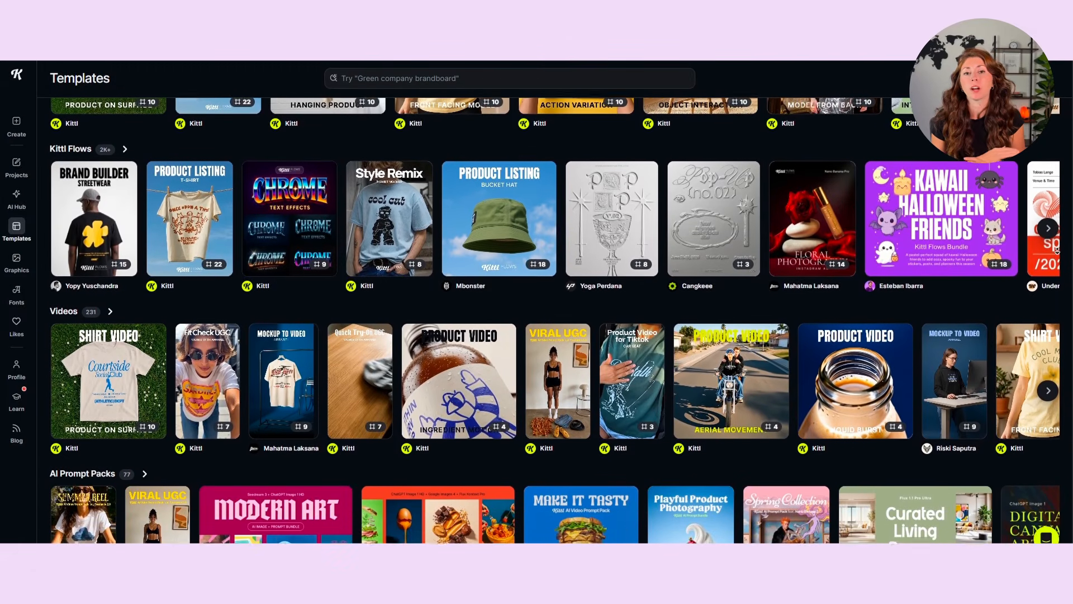
{"action": "scroll", "coordinate": [1057, 251], "scroll_direction": "down", "scroll_amount": 2}
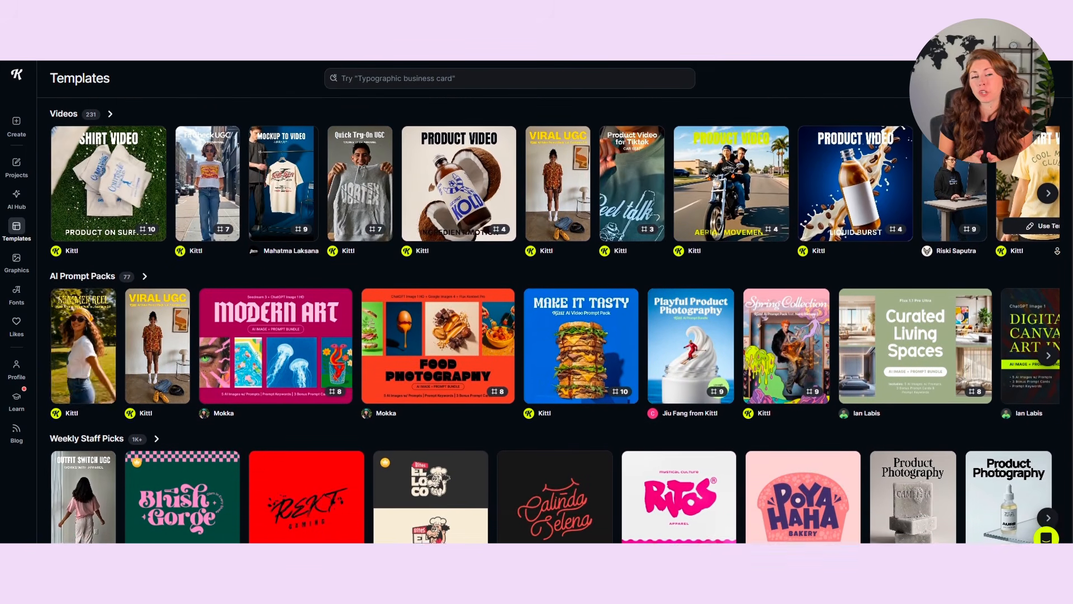
{"action": "scroll", "coordinate": [1057, 251], "scroll_direction": "down", "scroll_amount": 2}
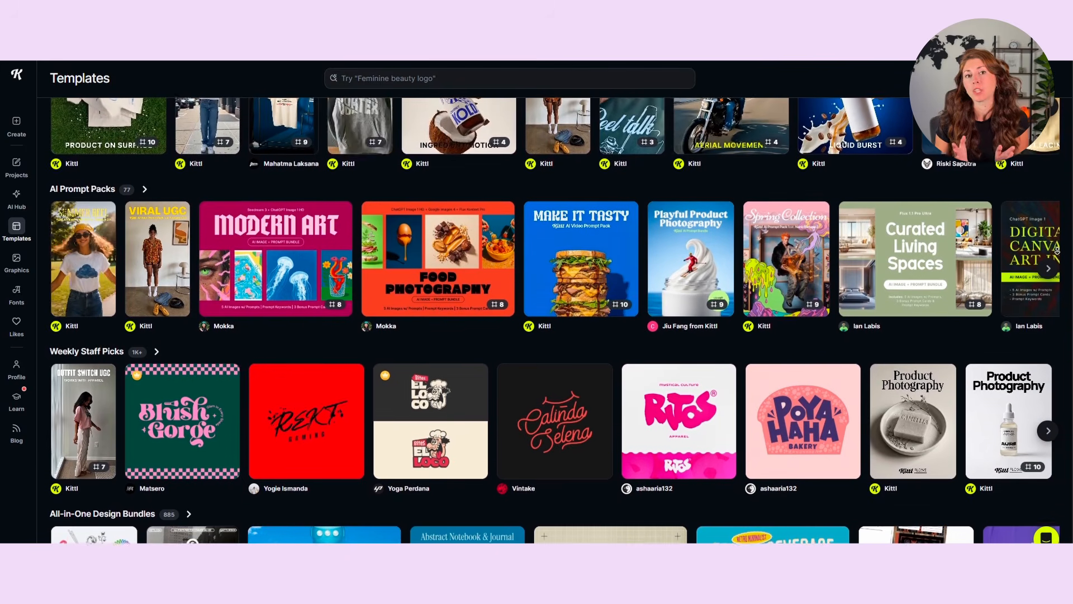
{"action": "scroll", "coordinate": [1057, 251], "scroll_direction": "down", "scroll_amount": 2}
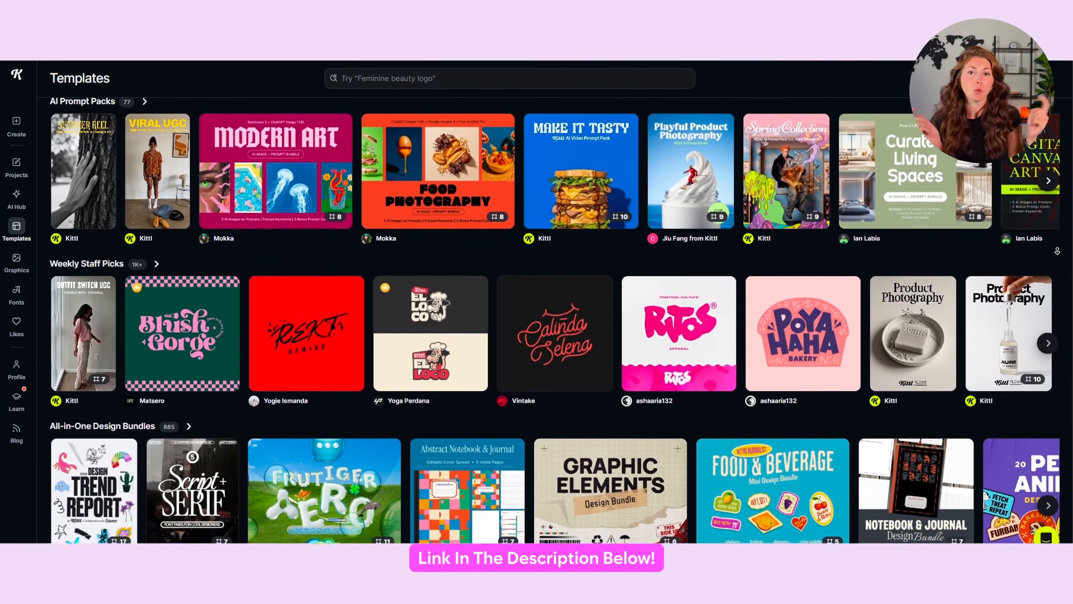
{"action": "scroll", "coordinate": [1057, 251], "scroll_direction": "down", "scroll_amount": 2}
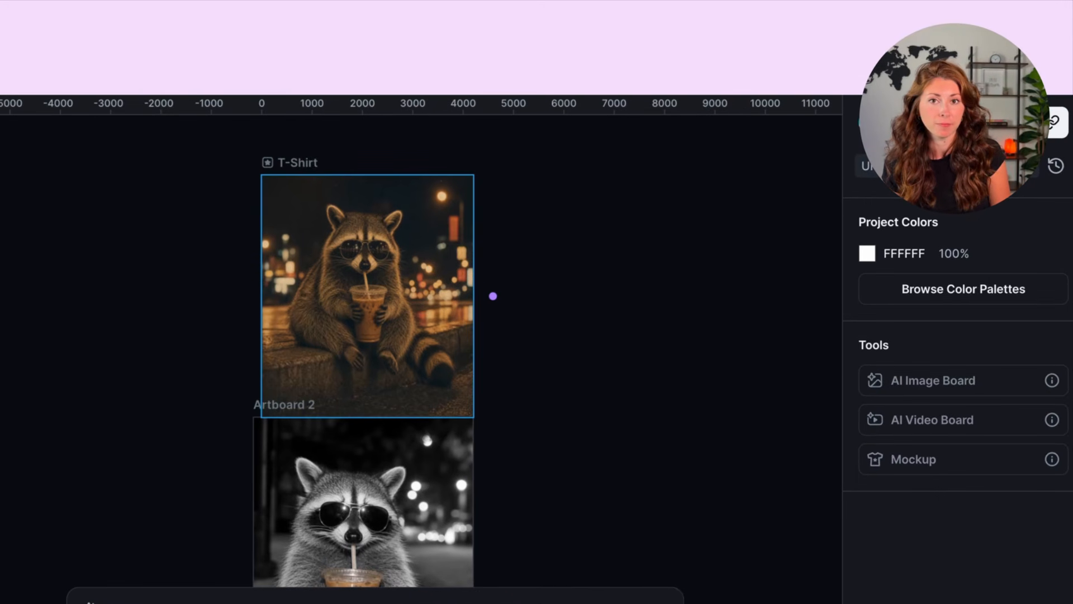
Step: Check the AI model used for the black-and-white raccoon image and view the Generate Image prompt options
{"action": "left_click", "coordinate": [392, 531]}
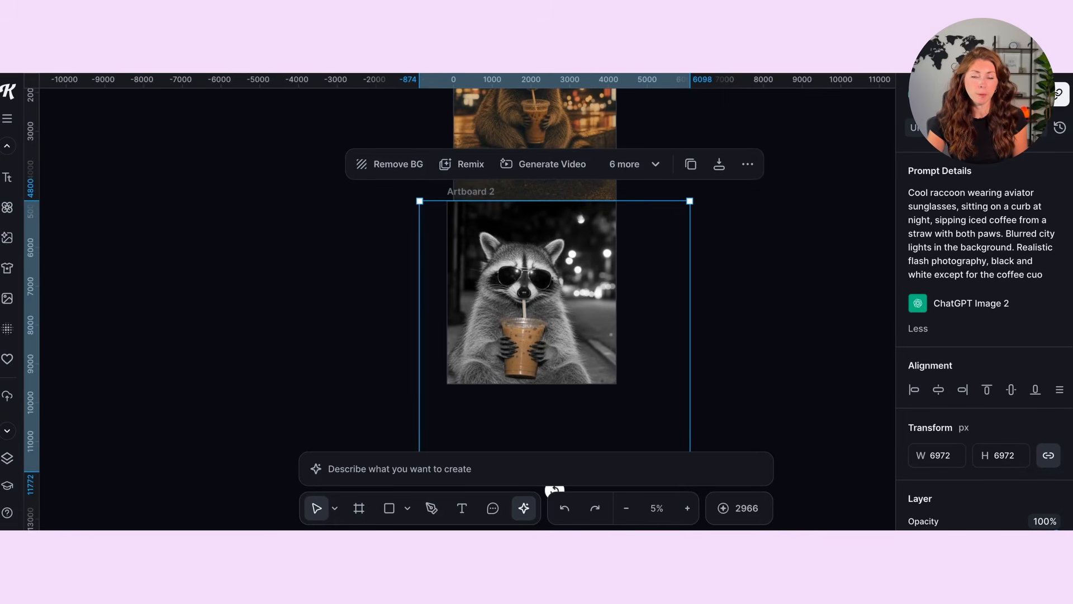
{"action": "left_click_drag", "start_coordinate": [933, 303], "coordinate": [1012, 303]}
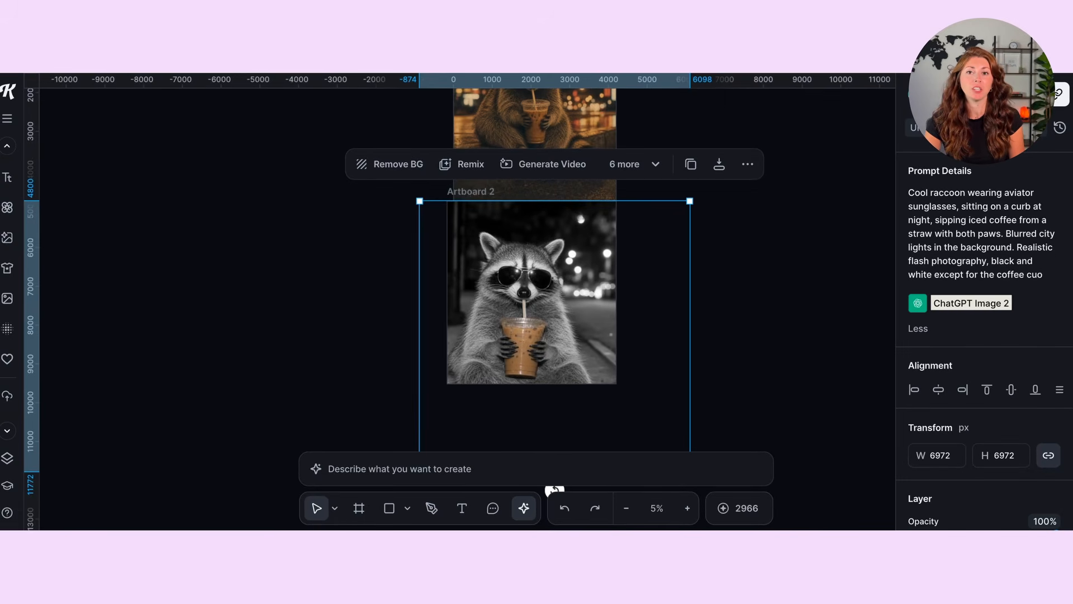
{"action": "left_click", "coordinate": [353, 468]}
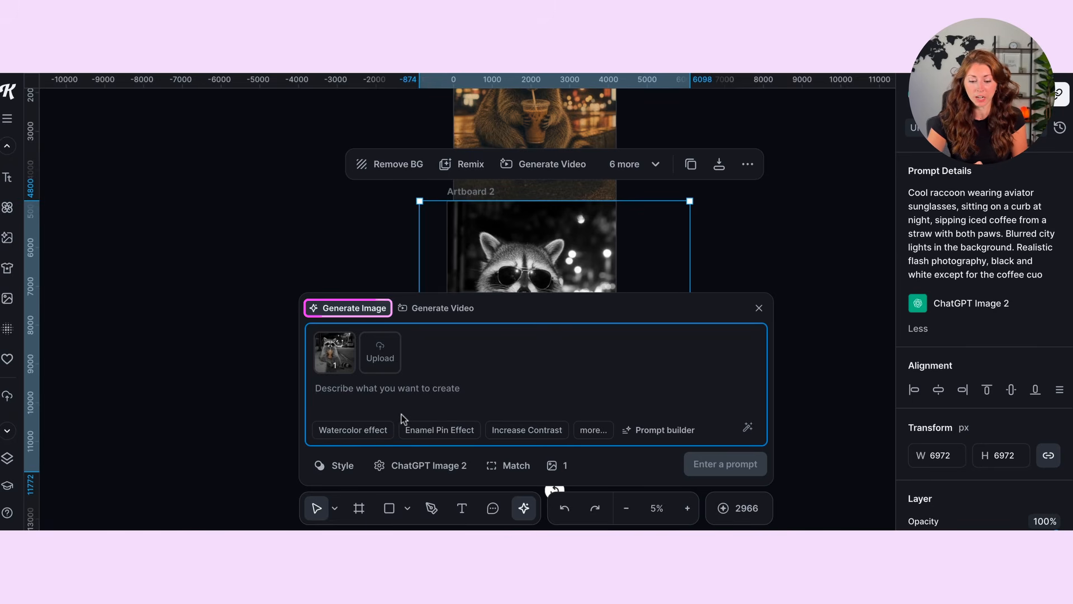
{"action": "left_click", "coordinate": [748, 164]}
{"action": "left_click", "coordinate": [325, 205]}
Step: Examine the color raccoon image on the T-Shirt artboard
{"action": "scroll", "coordinate": [323, 205], "scroll_direction": "up", "scroll_amount": 3}
{"action": "left_click", "coordinate": [499, 196]}
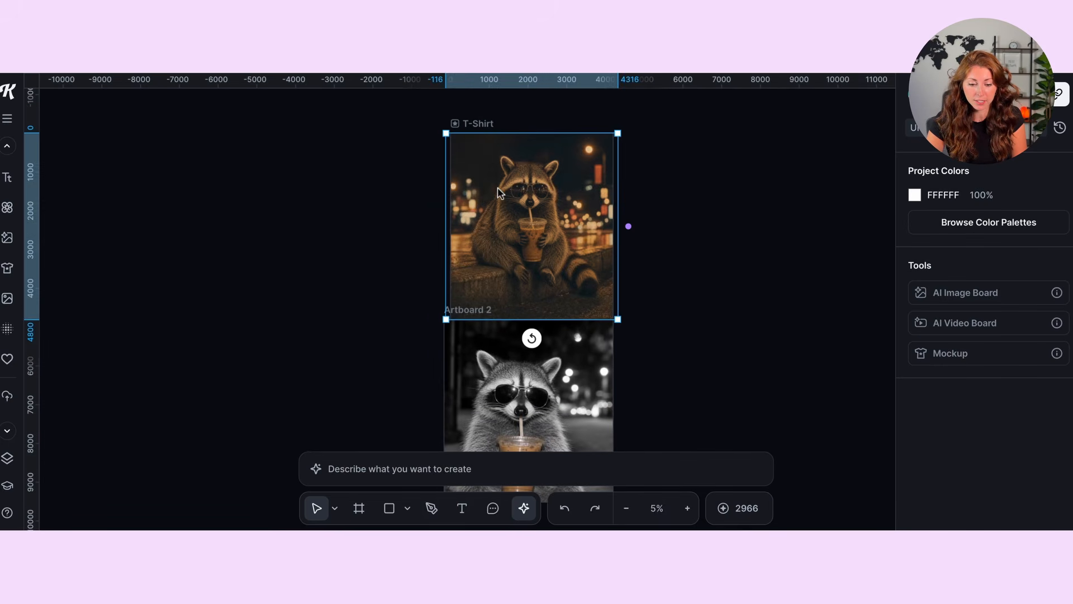
{"action": "scroll", "coordinate": [499, 193], "scroll_direction": "up", "scroll_amount": 3}
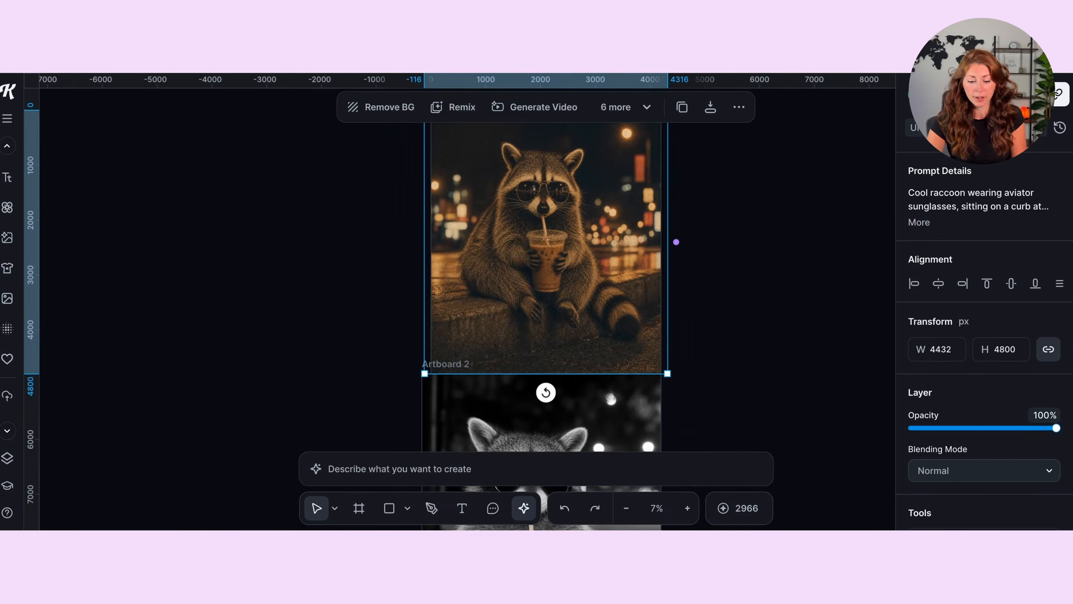
{"action": "scroll", "coordinate": [589, 374], "scroll_direction": "down", "scroll_amount": 3}
{"action": "left_click", "coordinate": [589, 374]}
{"action": "left_click", "coordinate": [355, 341]}
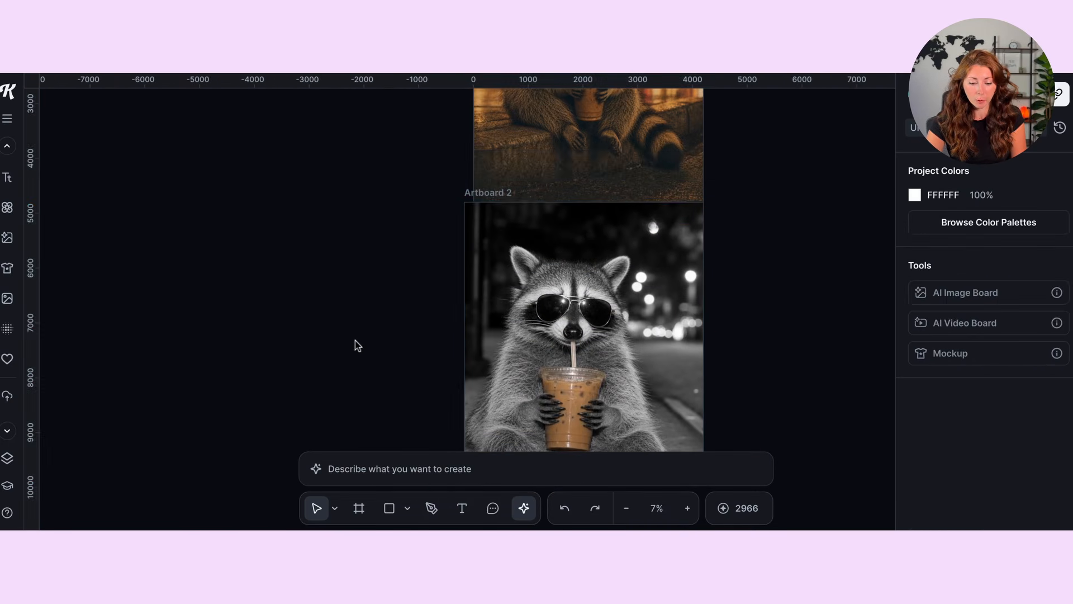
Step: Expand and read the full prompt behind the black-and-white raccoon image on Artboard 2
{"action": "left_click", "coordinate": [761, 294]}
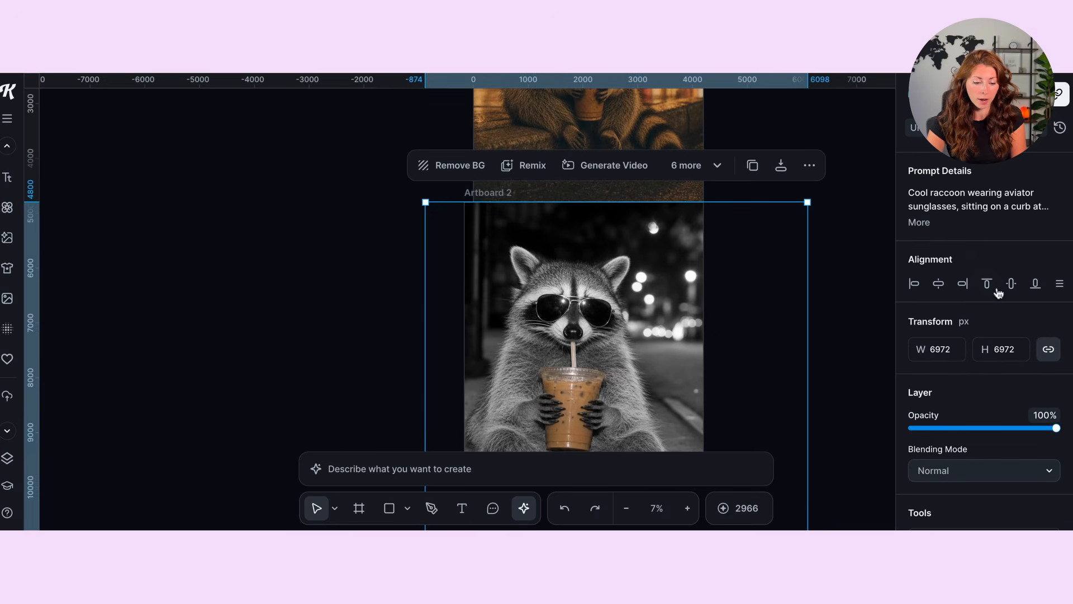
{"action": "left_click", "coordinate": [921, 222]}
{"action": "left_click_drag", "start_coordinate": [908, 193], "coordinate": [1065, 205]}
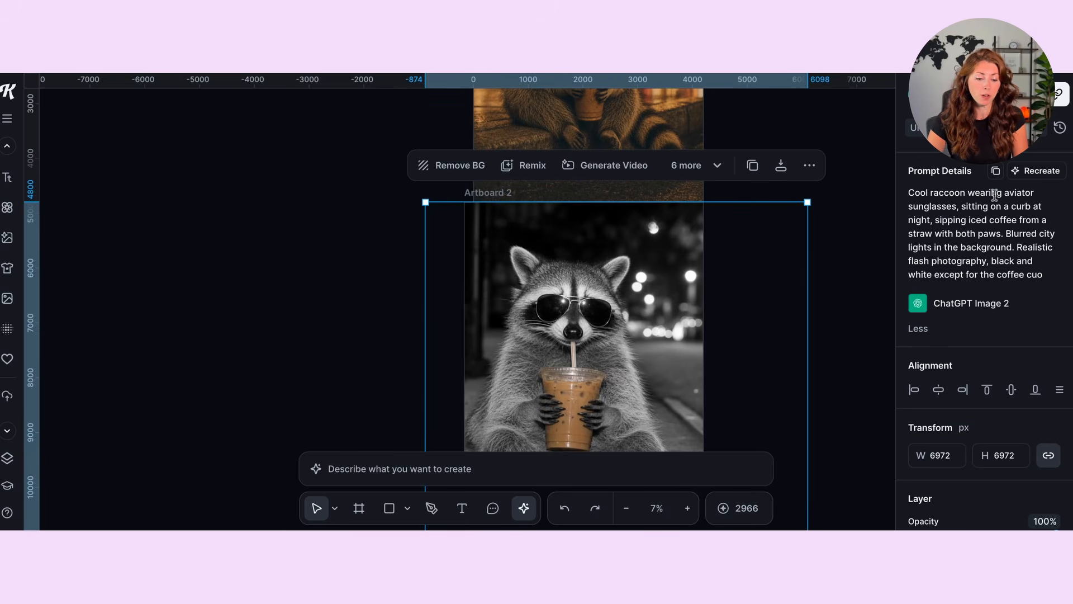
{"action": "left_click_drag", "start_coordinate": [1062, 250], "coordinate": [996, 317]}
{"action": "left_click", "coordinate": [989, 339]}
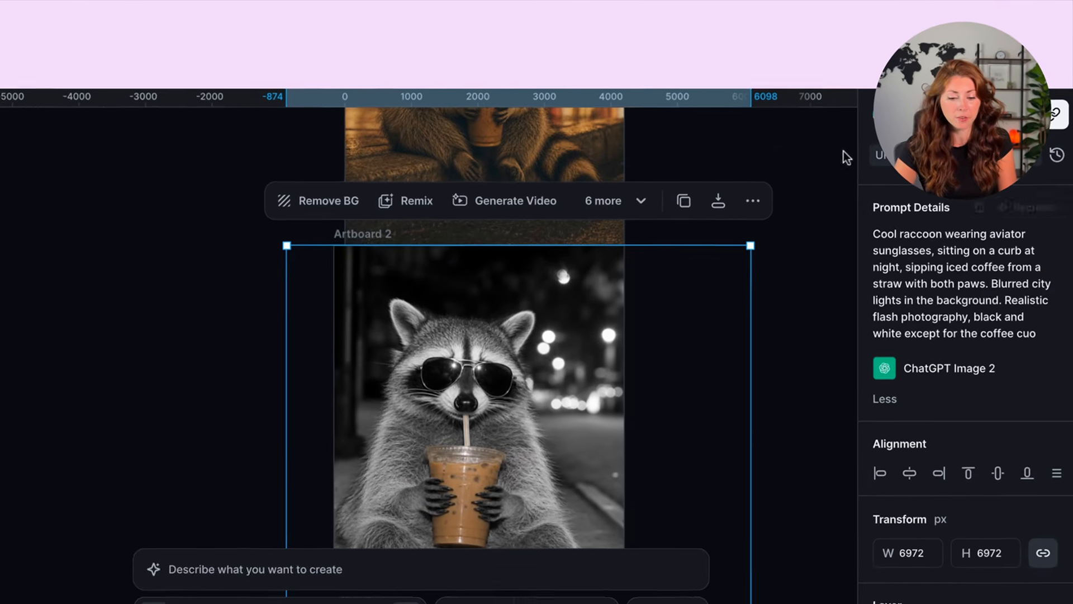
{"action": "left_click", "coordinate": [773, 147]}
Step: Compare the color raccoon on the T-Shirt artboard with the black-and-white raccoon on Artboard 2
{"action": "scroll", "coordinate": [529, 368], "scroll_direction": "up", "scroll_amount": 3}
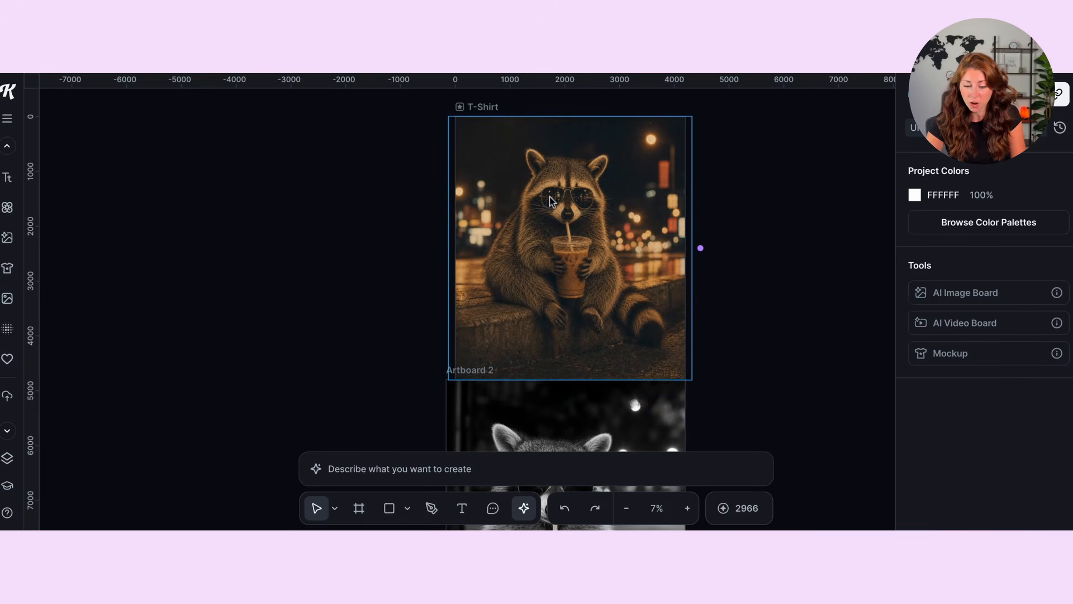
{"action": "scroll", "coordinate": [649, 211], "scroll_direction": "down", "scroll_amount": 1}
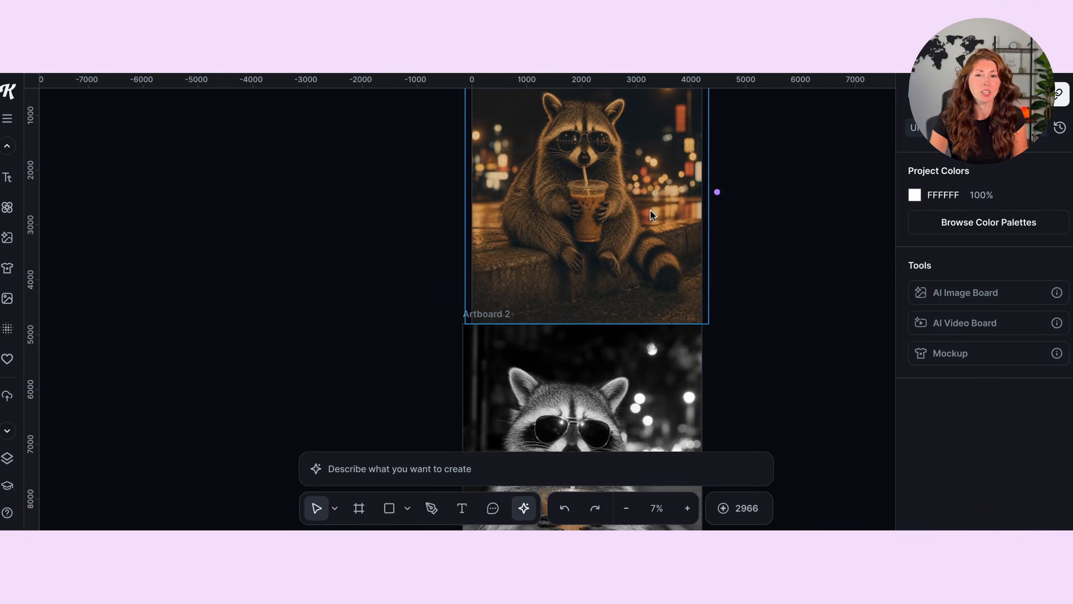
{"action": "scroll", "coordinate": [646, 333], "scroll_direction": "down", "scroll_amount": 4}
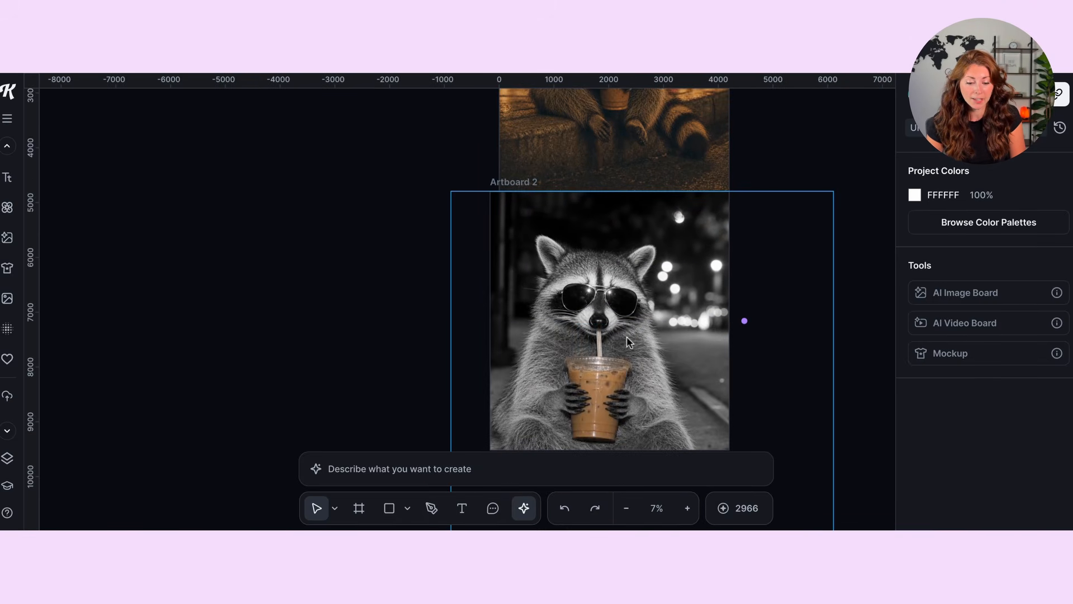
{"action": "left_click", "coordinate": [627, 339]}
{"action": "scroll", "coordinate": [649, 313], "scroll_direction": "down", "scroll_amount": 1}
{"action": "scroll", "coordinate": [651, 311], "scroll_direction": "down", "scroll_amount": 1}
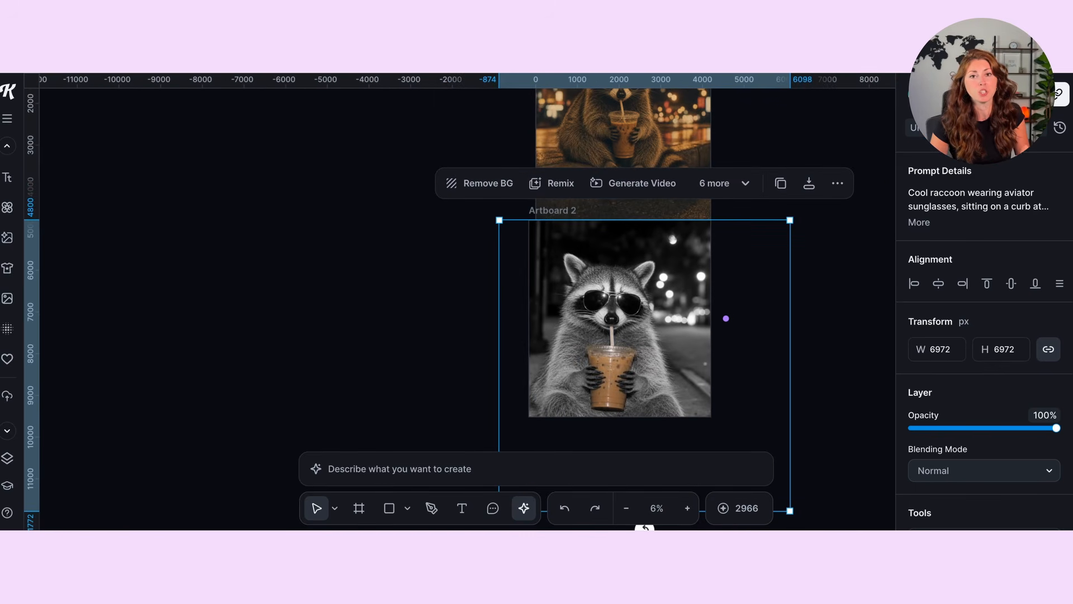
Step: Select Artboard 2 with the black-and-white raccoon and create a linked AI image board from it
{"action": "left_click_drag", "start_coordinate": [726, 318], "coordinate": [600, 307]}
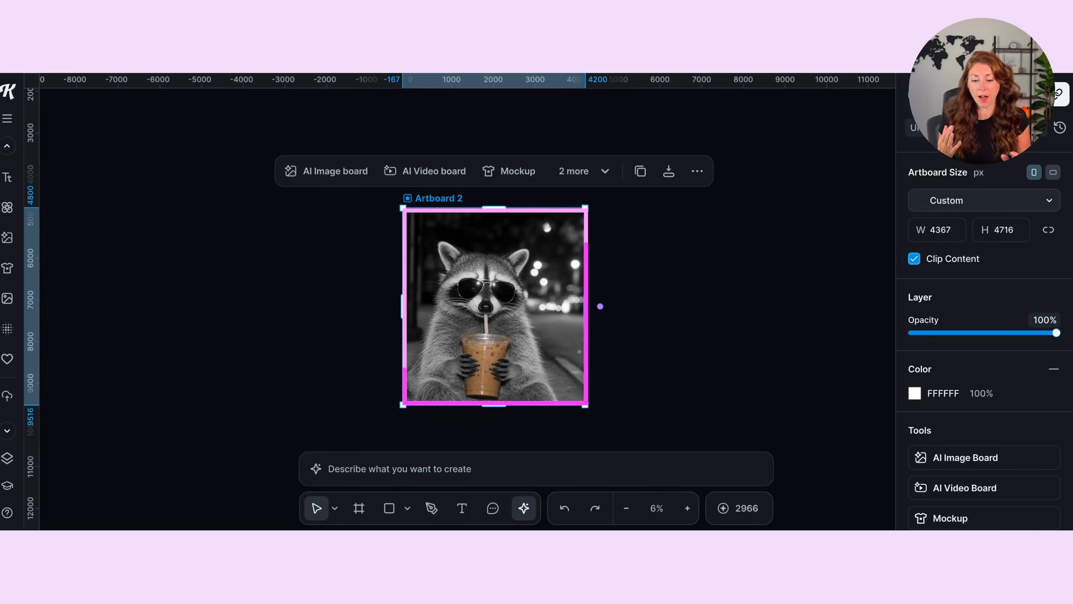
{"action": "left_click", "coordinate": [290, 266]}
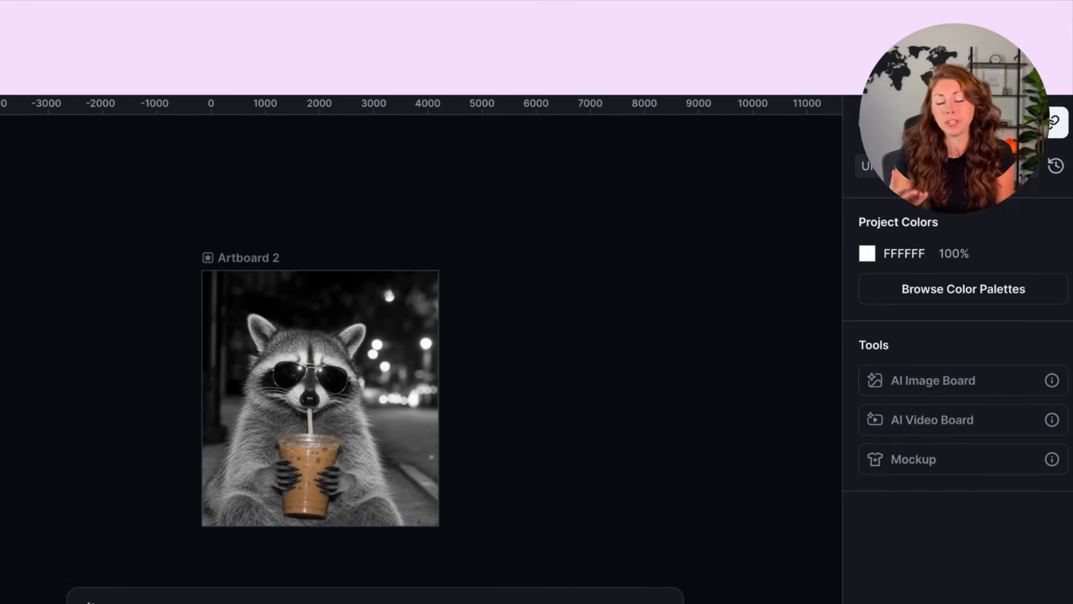
{"action": "left_click", "coordinate": [224, 257]}
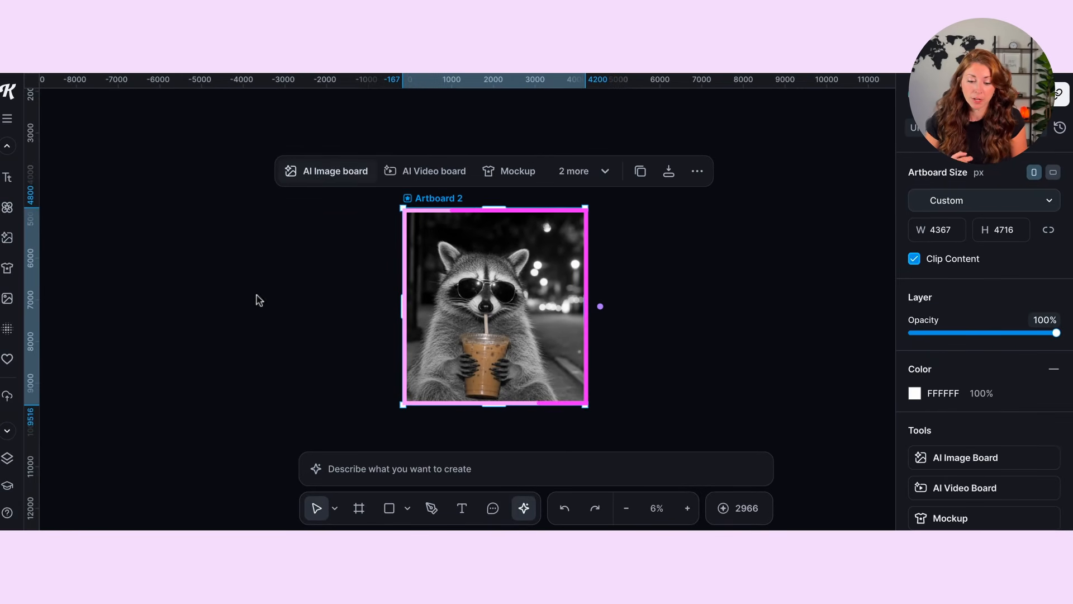
{"action": "left_click", "coordinate": [330, 283]}
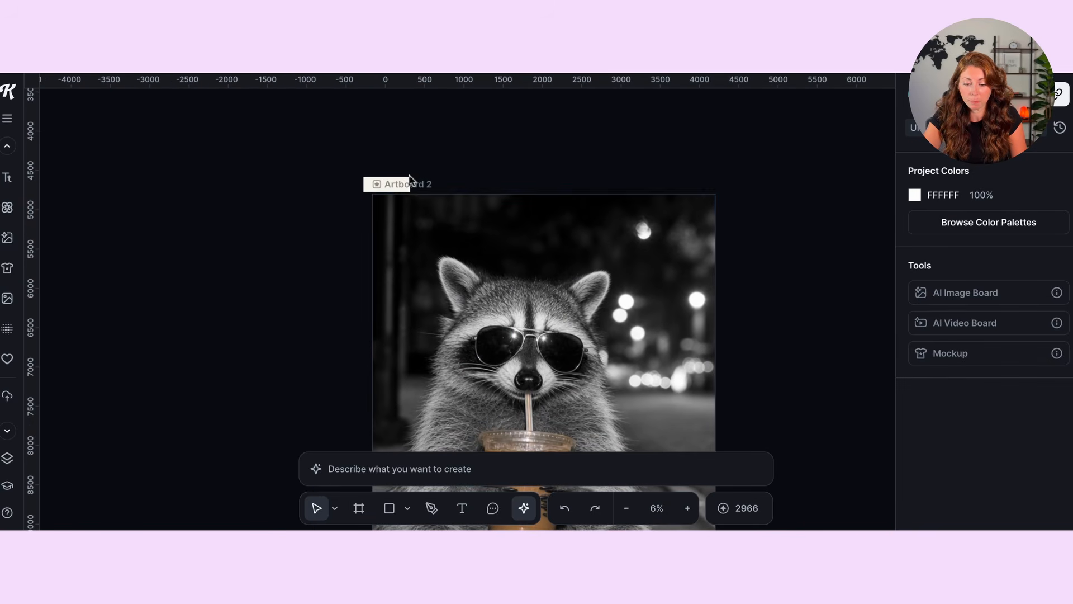
{"action": "left_click", "coordinate": [402, 183]}
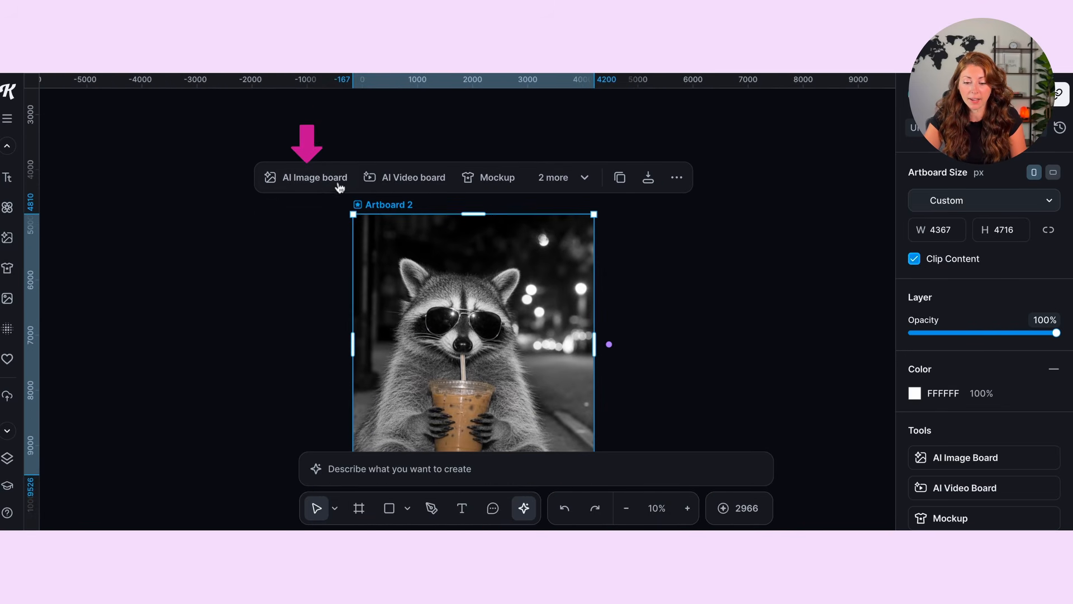
{"action": "left_click", "coordinate": [326, 179]}
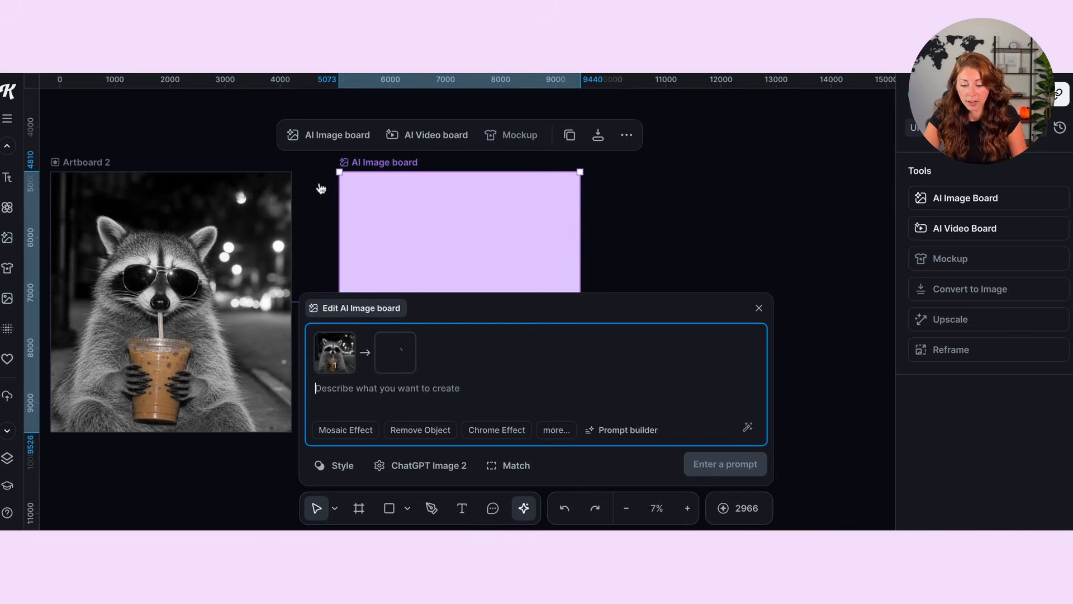
Step: Enter the prompt "change this raccoon to a pitbull dog" for the AI image board and choose the Nano Banana 2 model
{"action": "type", "text": "change this raccoon to a pit"}
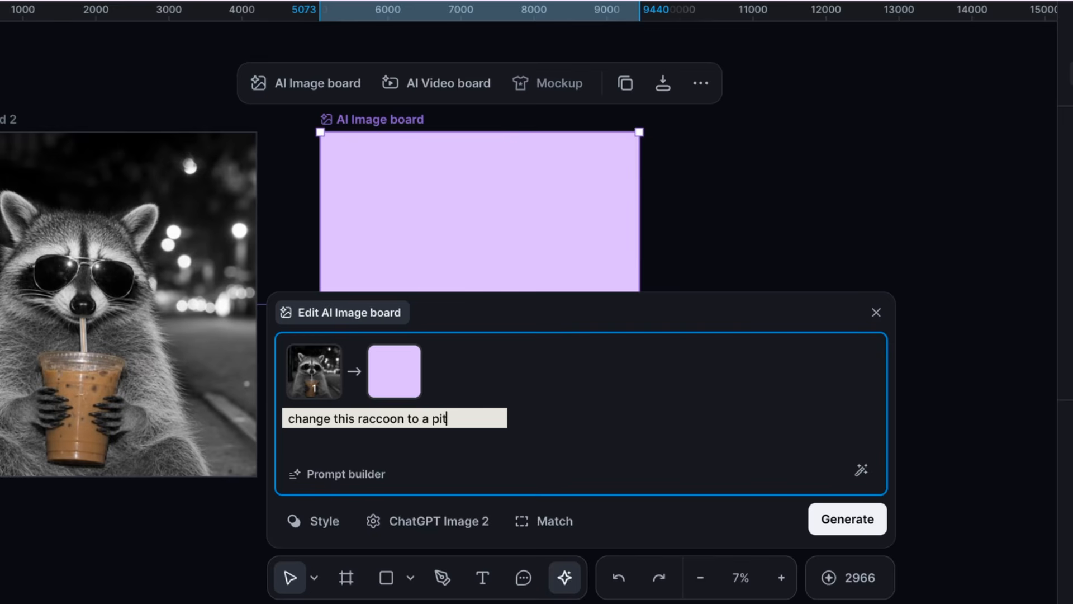
{"action": "left_click", "coordinate": [430, 521]}
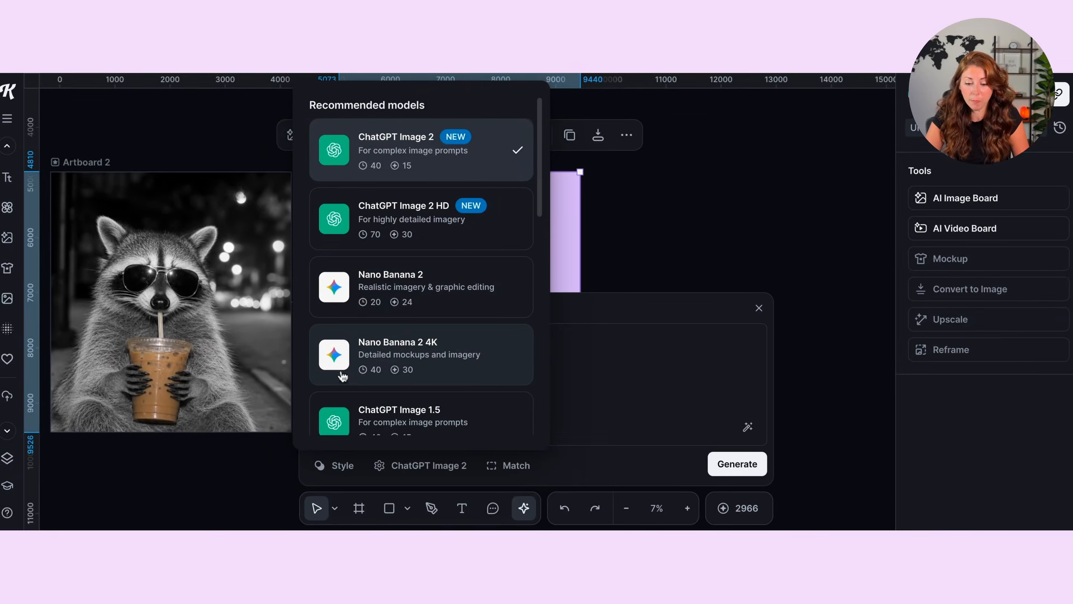
{"action": "left_click", "coordinate": [439, 289]}
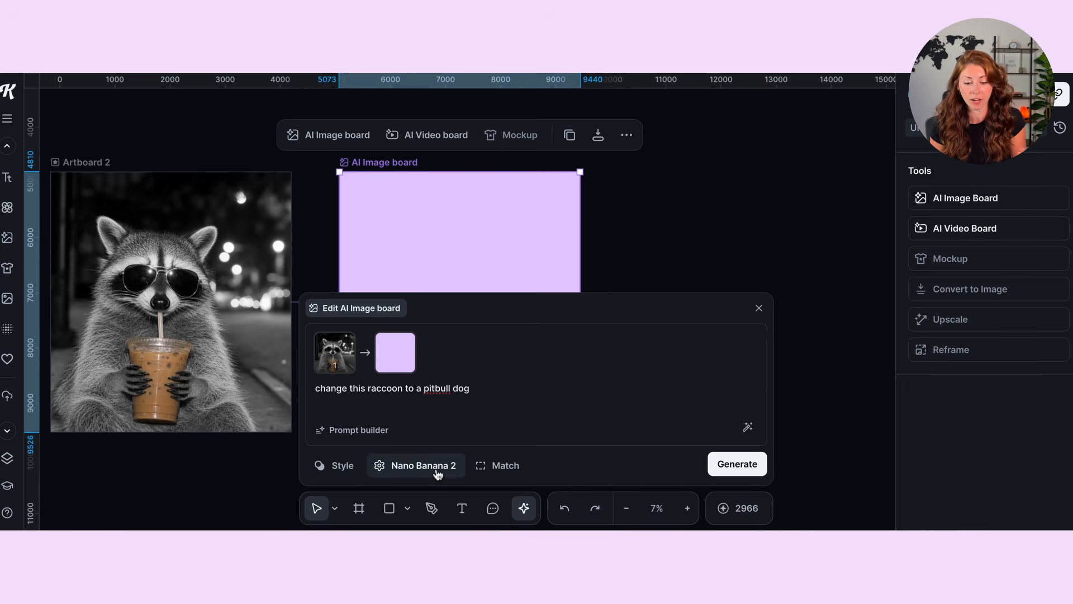
Step: Generate the pitbull version of the raccoon and convert the resulting AI image board to a standalone image
{"action": "left_click", "coordinate": [728, 465]}
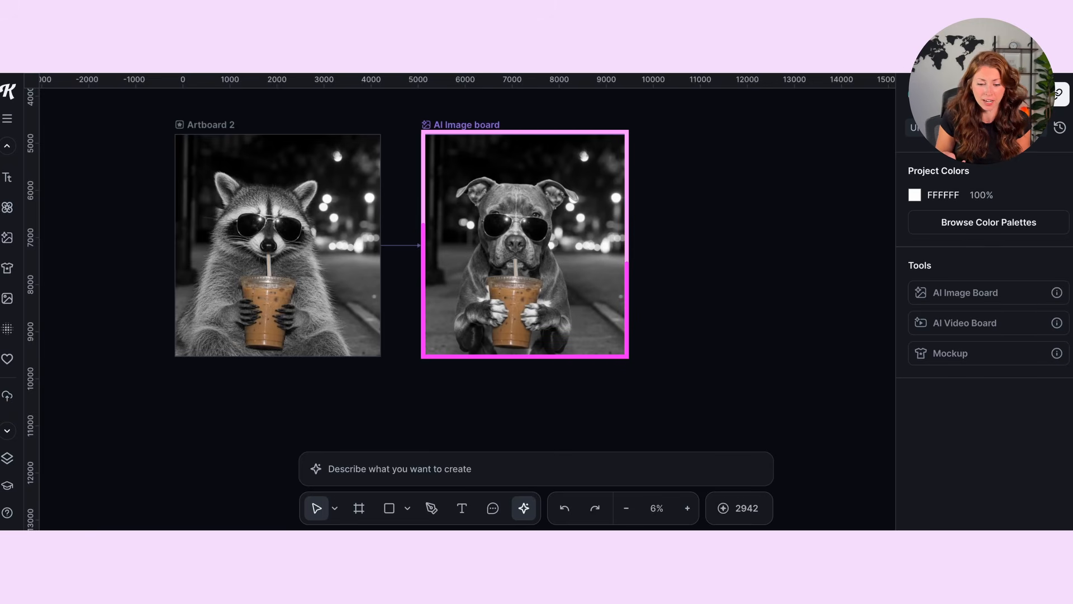
{"action": "left_click", "coordinate": [559, 222]}
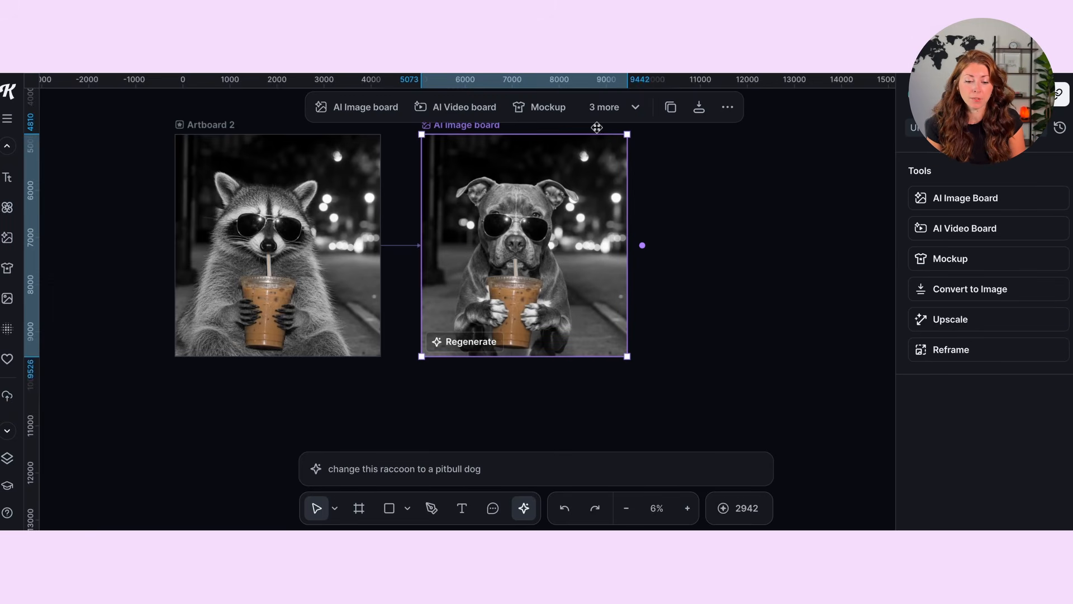
{"action": "left_click", "coordinate": [617, 108]}
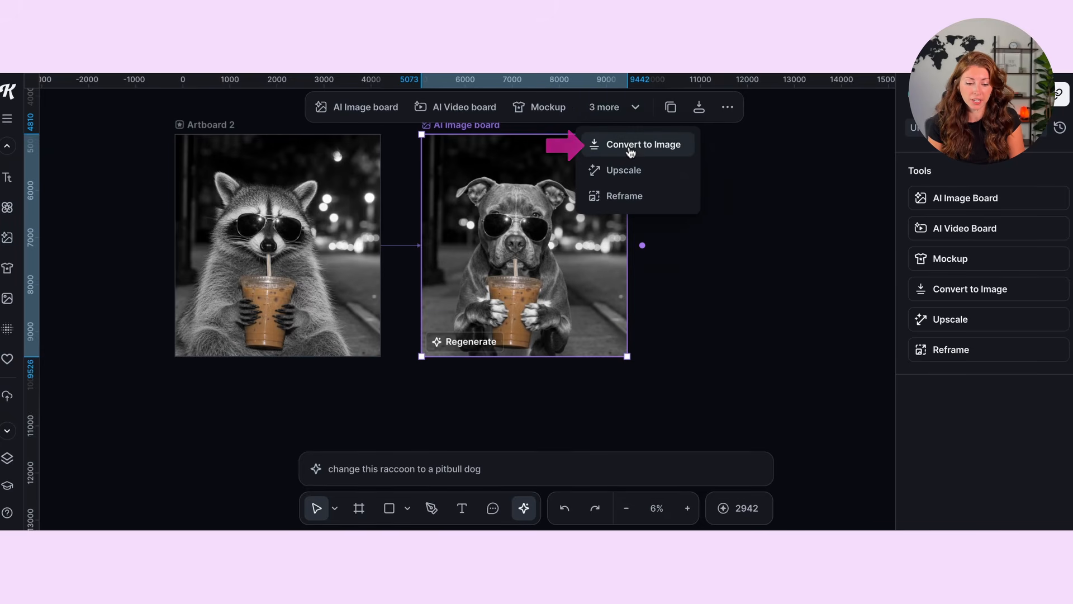
{"action": "left_click", "coordinate": [631, 147]}
{"action": "mouse_move", "coordinate": [678, 297]}
{"action": "left_mouse_down"}
{"action": "mouse_move", "coordinate": [774, 297]}
{"action": "mouse_move", "coordinate": [679, 307]}
{"action": "left_mouse_up"}
Step: Delete the AI image board and the original raccoon image from Artboard 2
{"action": "mouse_move", "coordinate": [448, 126]}
{"action": "left_mouse_down"}
{"action": "mouse_move", "coordinate": [419, 128]}
{"action": "mouse_move", "coordinate": [447, 127]}
{"action": "mouse_move", "coordinate": [435, 130]}
{"action": "left_mouse_up"}
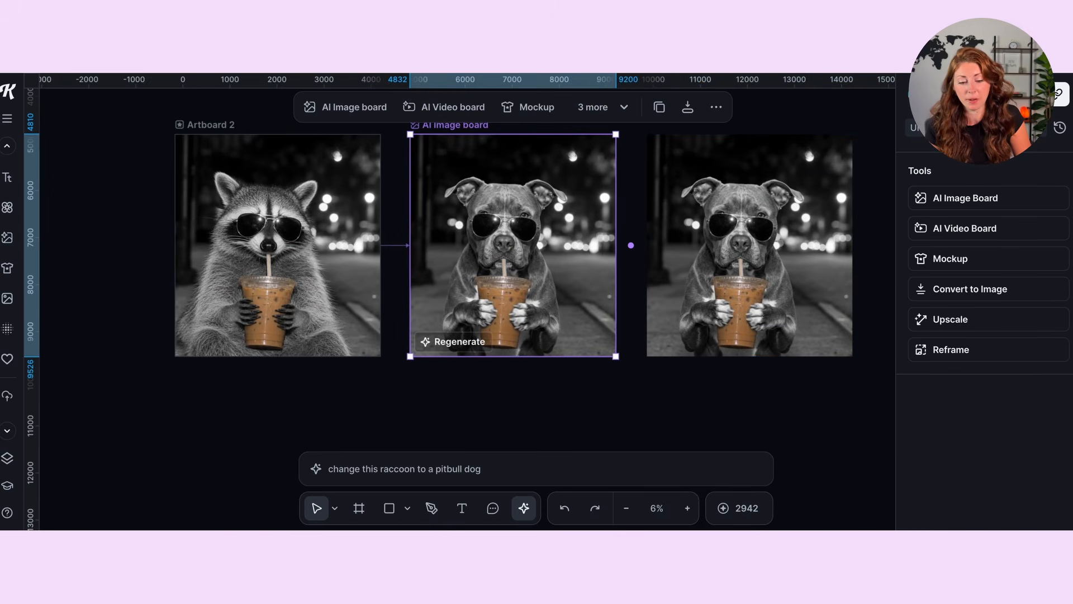
{"action": "key", "text": "Delete"}
{"action": "left_click", "coordinate": [284, 238]}
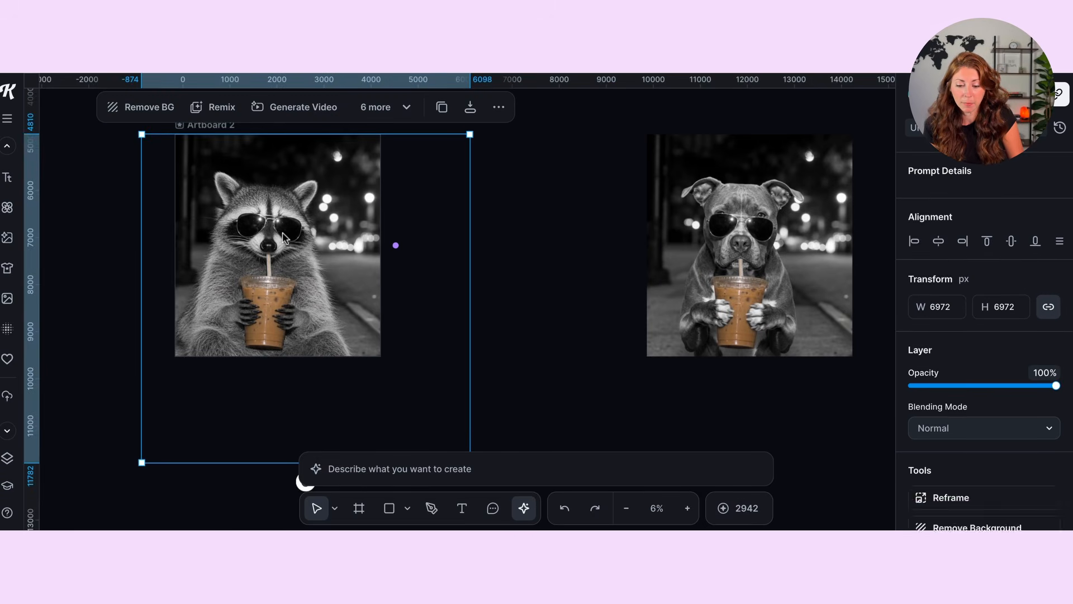
{"action": "key", "text": "Delete"}
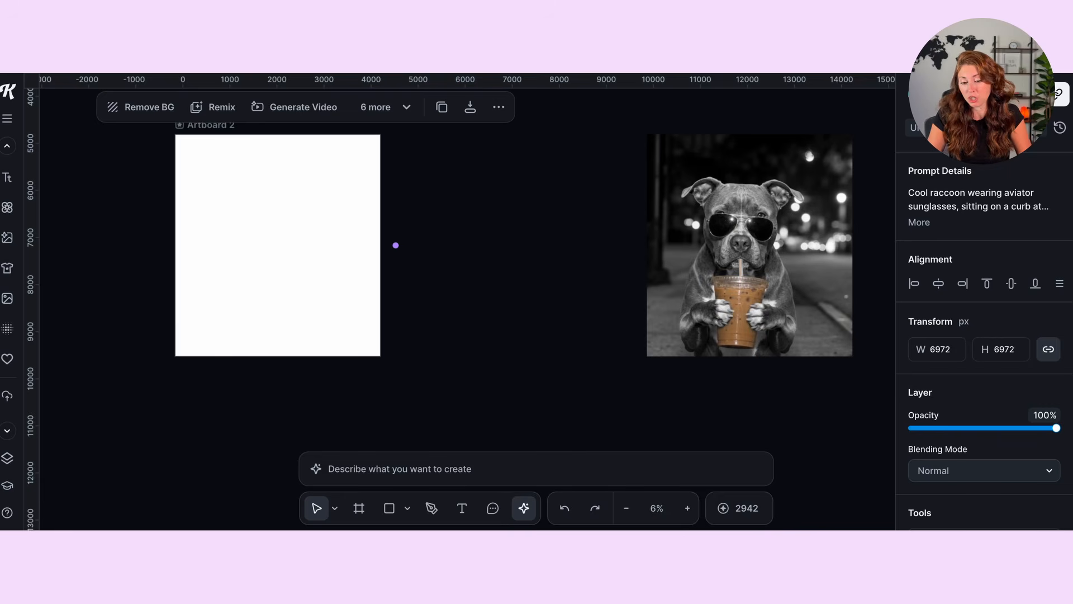
Step: Move the converted pitbull image onto the blank Artboard 2 so it covers the whole artboard
{"action": "left_click_drag", "start_coordinate": [826, 222], "coordinate": [355, 228]}
{"action": "left_click", "coordinate": [603, 294]}
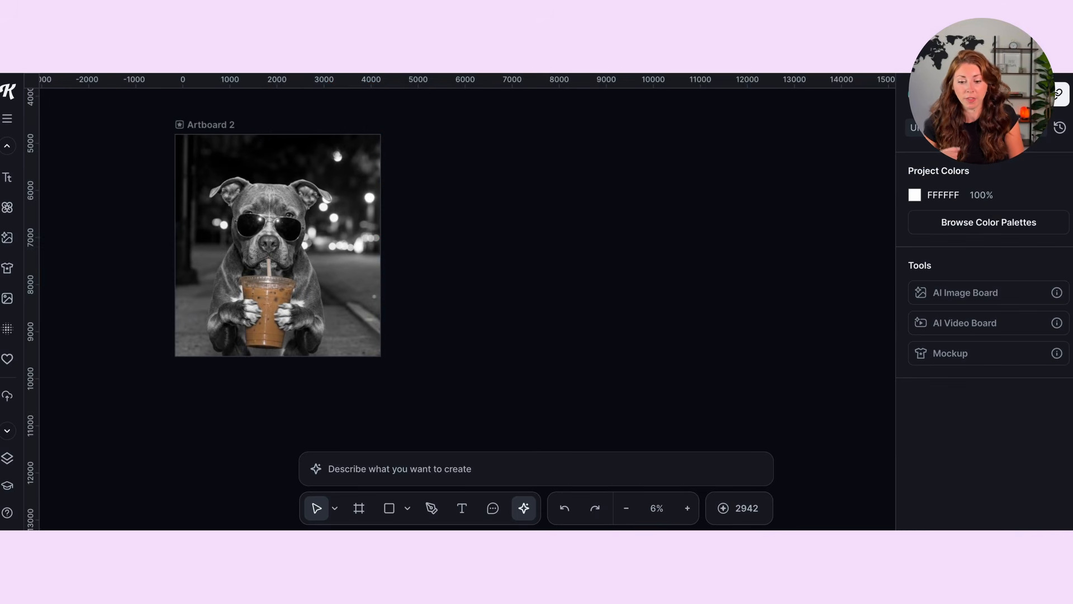
{"action": "left_click", "coordinate": [277, 246]}
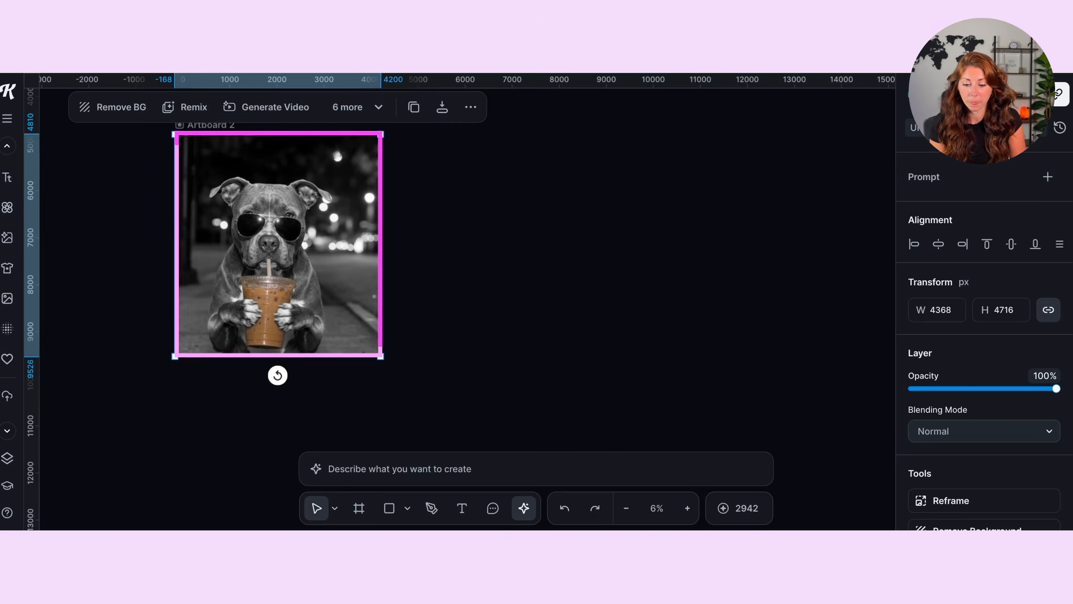
{"action": "left_click", "coordinate": [559, 143]}
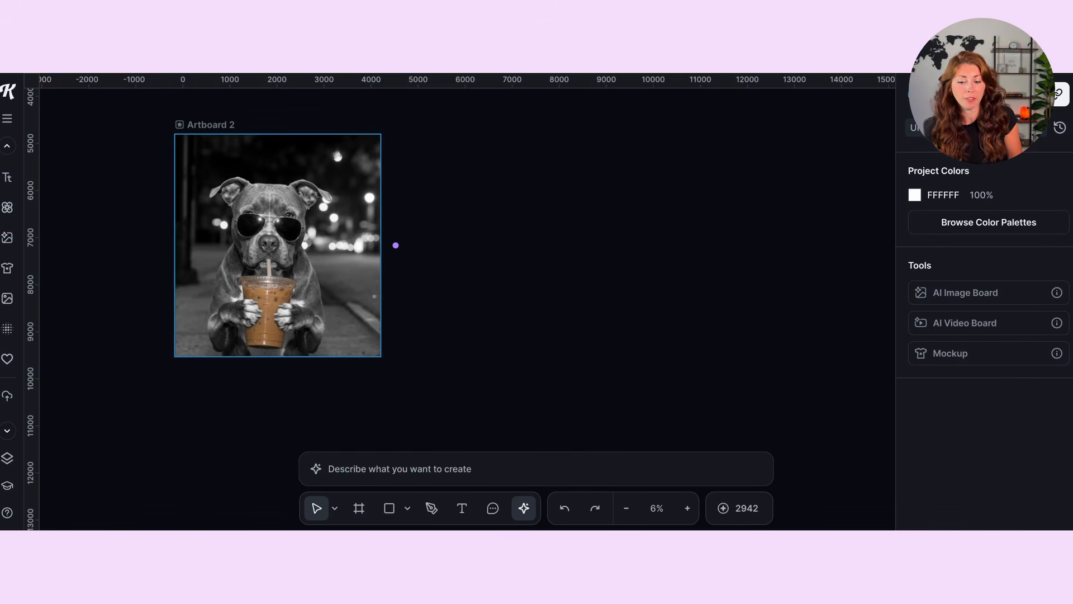
Step: Add a Photo Filter to the pitbull image on Artboard 2
{"action": "left_click", "coordinate": [318, 243]}
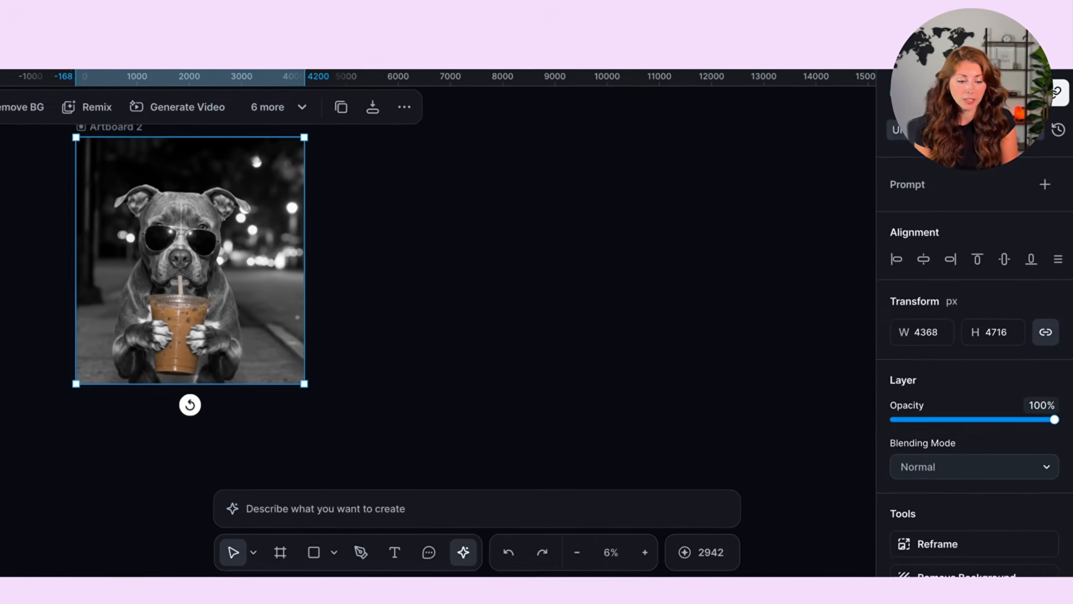
{"action": "scroll", "coordinate": [959, 219], "scroll_direction": "down", "scroll_amount": 1}
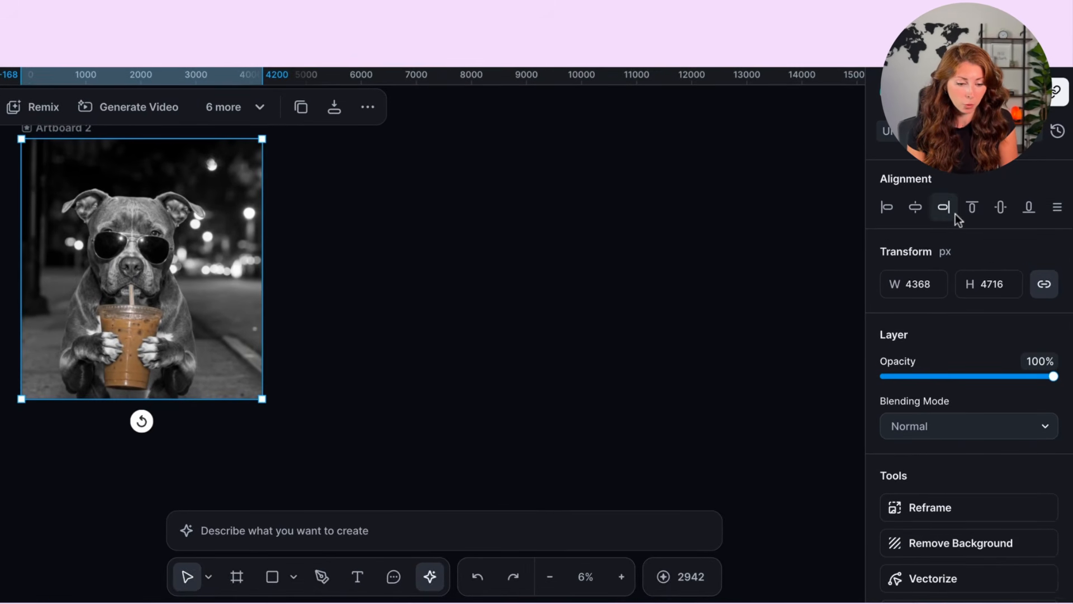
{"action": "scroll", "coordinate": [959, 219], "scroll_direction": "down", "scroll_amount": 3}
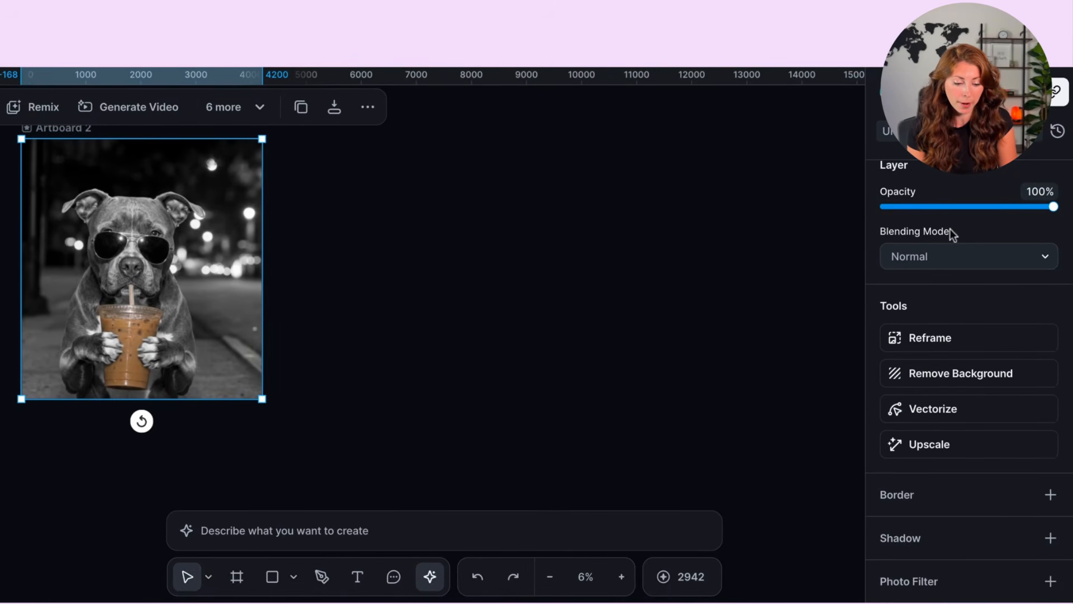
{"action": "left_click", "coordinate": [894, 581]}
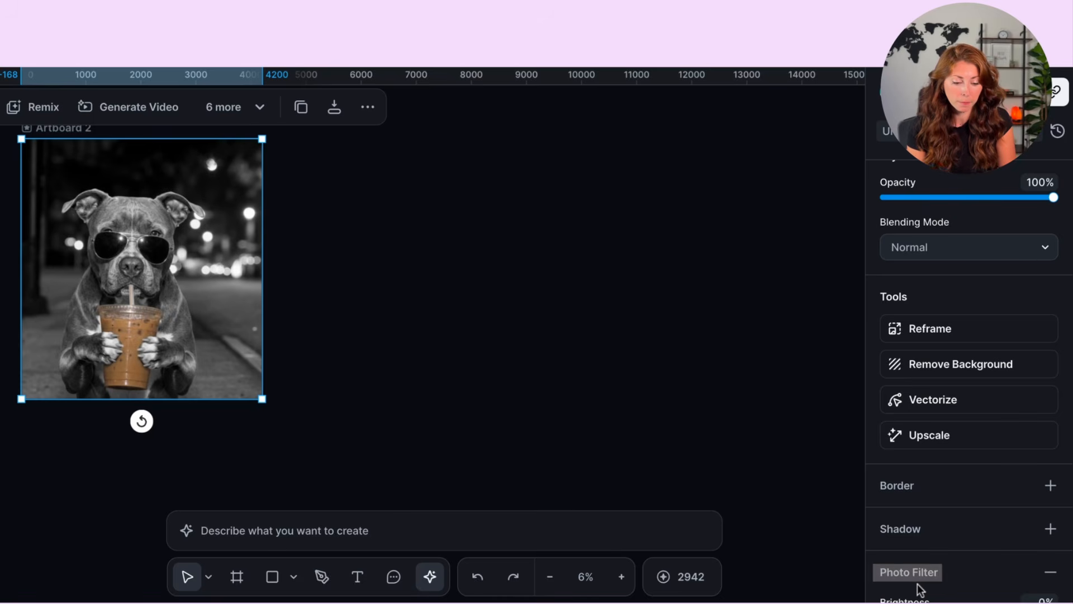
{"action": "scroll", "coordinate": [919, 581], "scroll_direction": "down", "scroll_amount": 6}
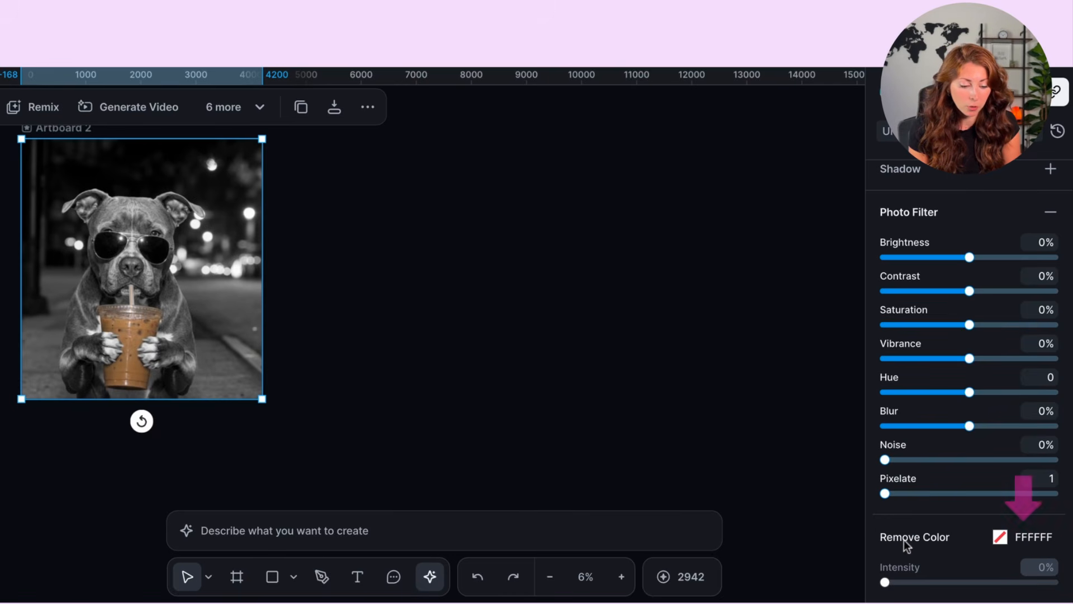
Step: Remove the near-black color 010101, sampled from the background above the dog's head, at 9% intensity
{"action": "left_click", "coordinate": [1001, 538]}
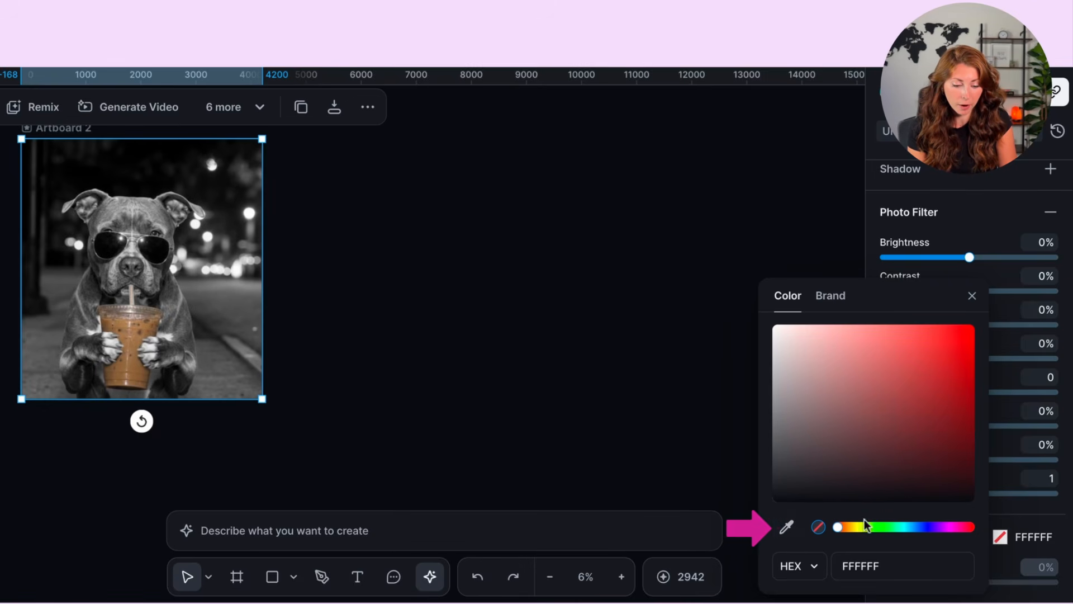
{"action": "left_click", "coordinate": [793, 531]}
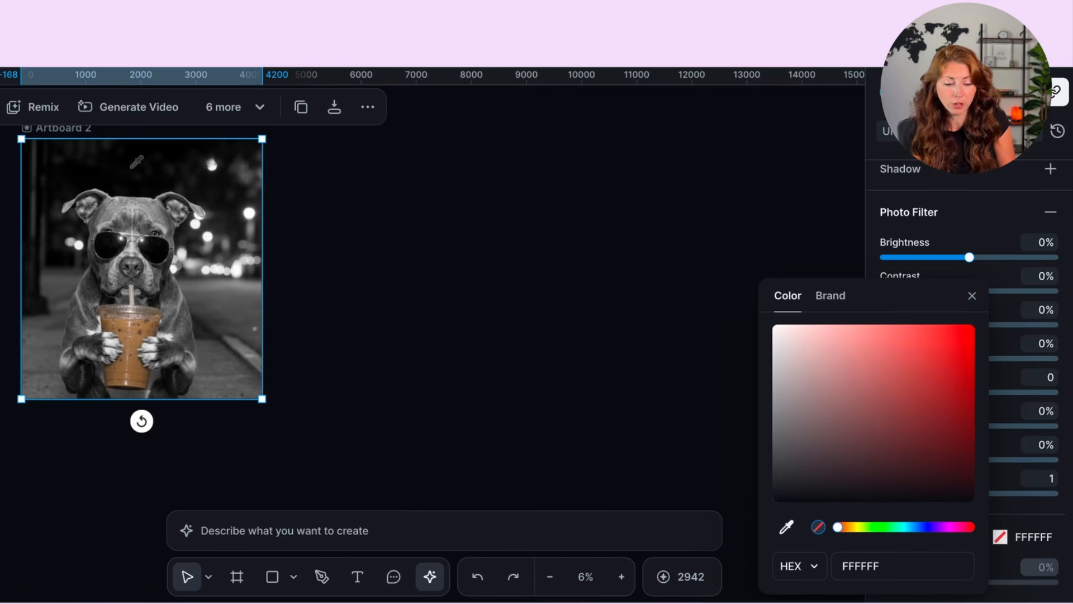
{"action": "left_click", "coordinate": [133, 156]}
{"action": "left_click", "coordinate": [1011, 515]}
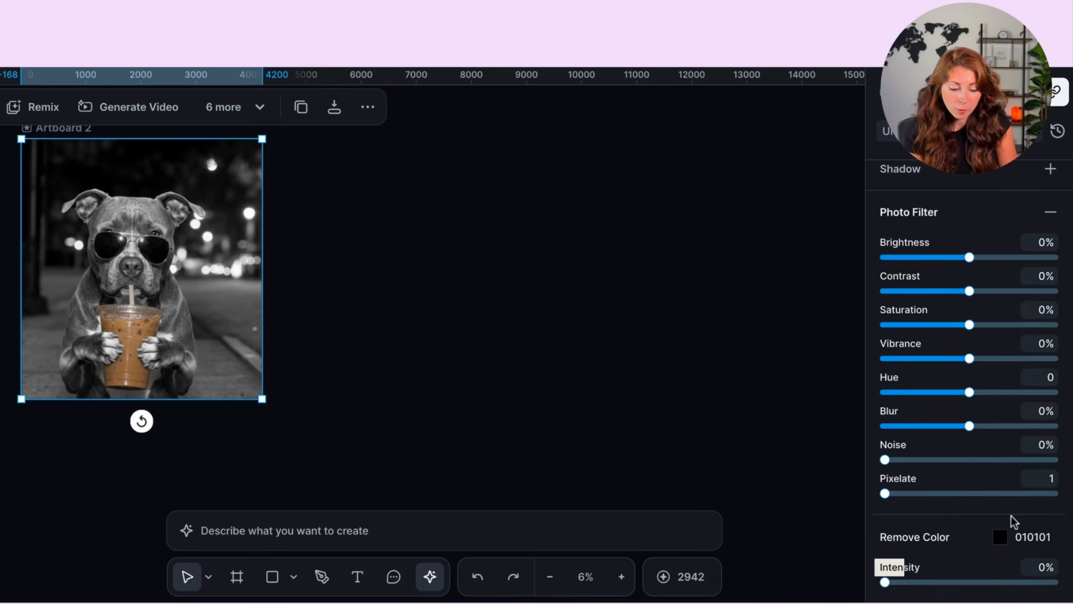
{"action": "left_click_drag", "start_coordinate": [885, 582], "coordinate": [898, 582]}
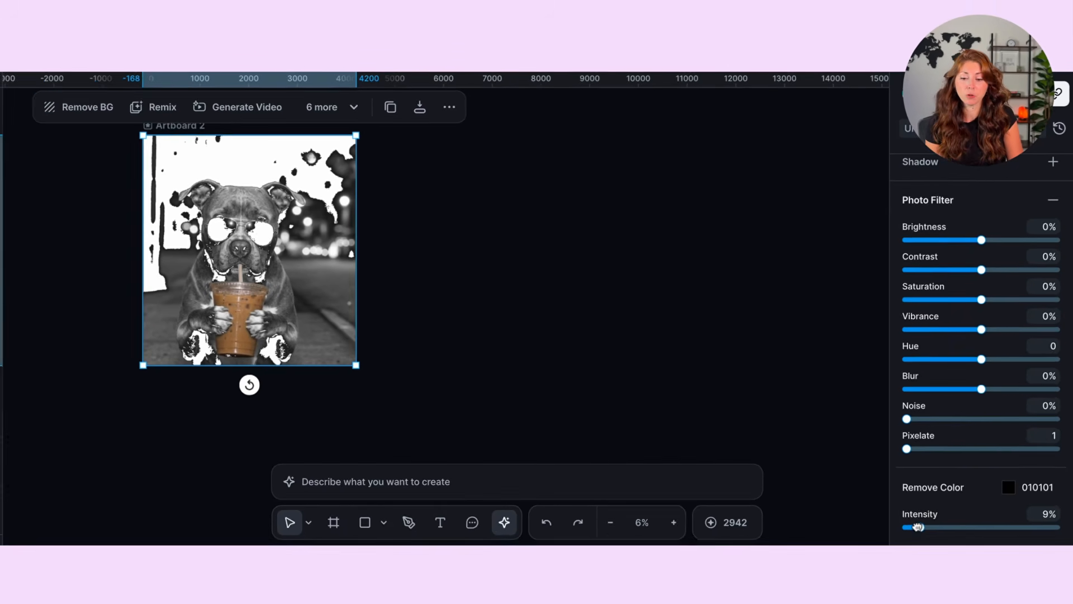
{"action": "left_click", "coordinate": [445, 290]}
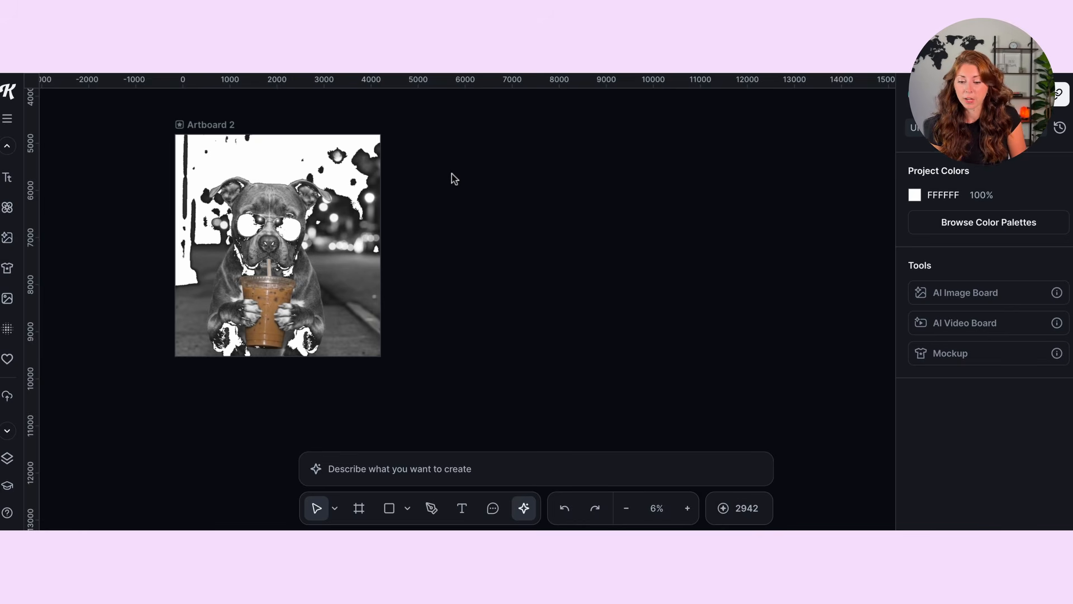
Step: Change Artboard 2's background color to the dark gray 3B3B3B
{"action": "left_click", "coordinate": [210, 127]}
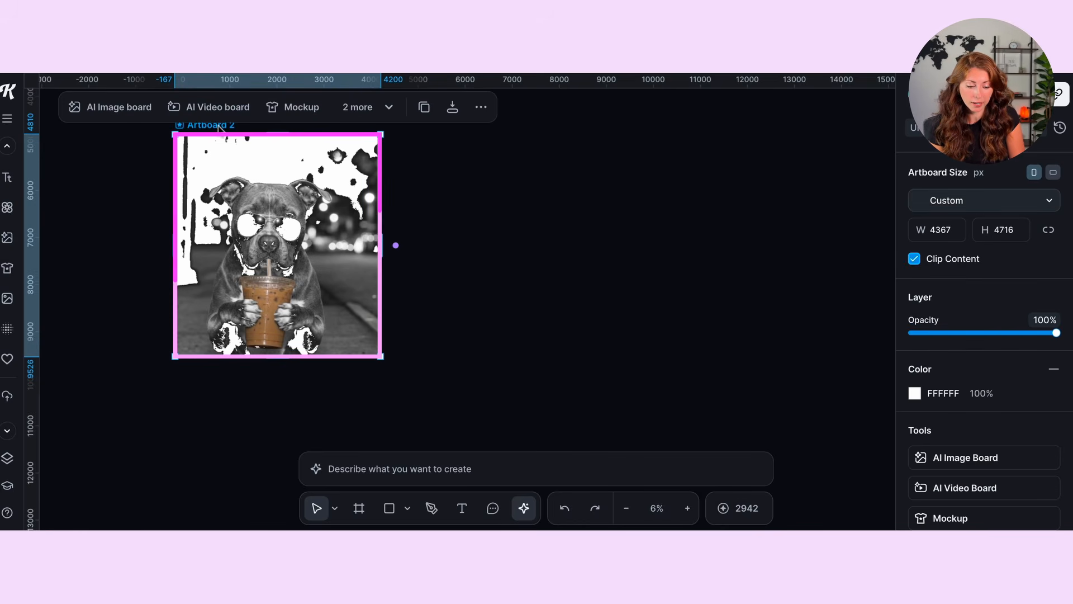
{"action": "left_click", "coordinate": [918, 396]}
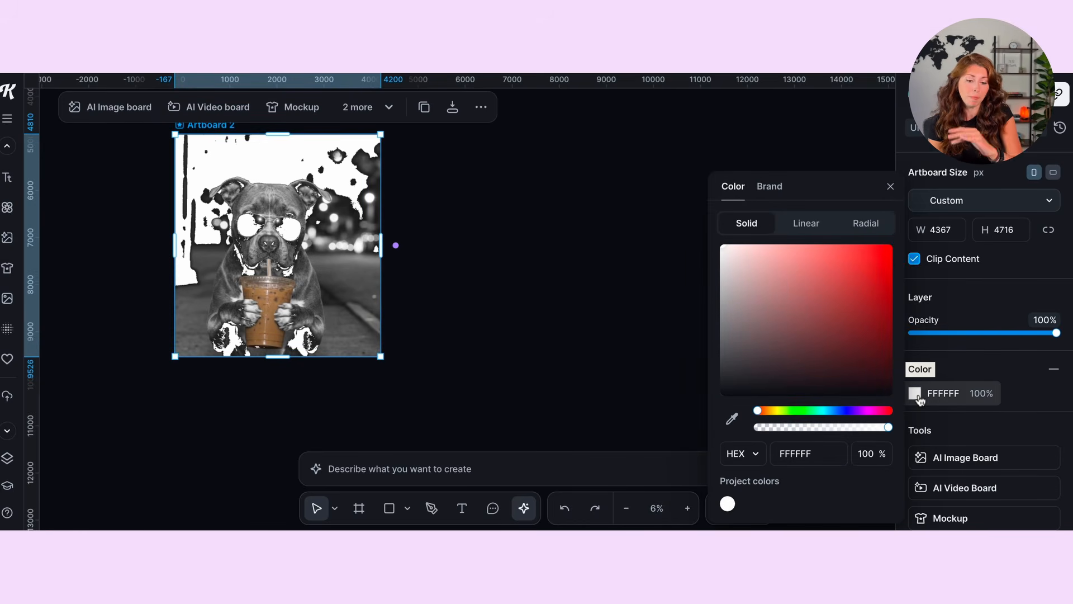
{"action": "left_click_drag", "start_coordinate": [720, 305], "coordinate": [722, 359]}
{"action": "left_click", "coordinate": [525, 249]}
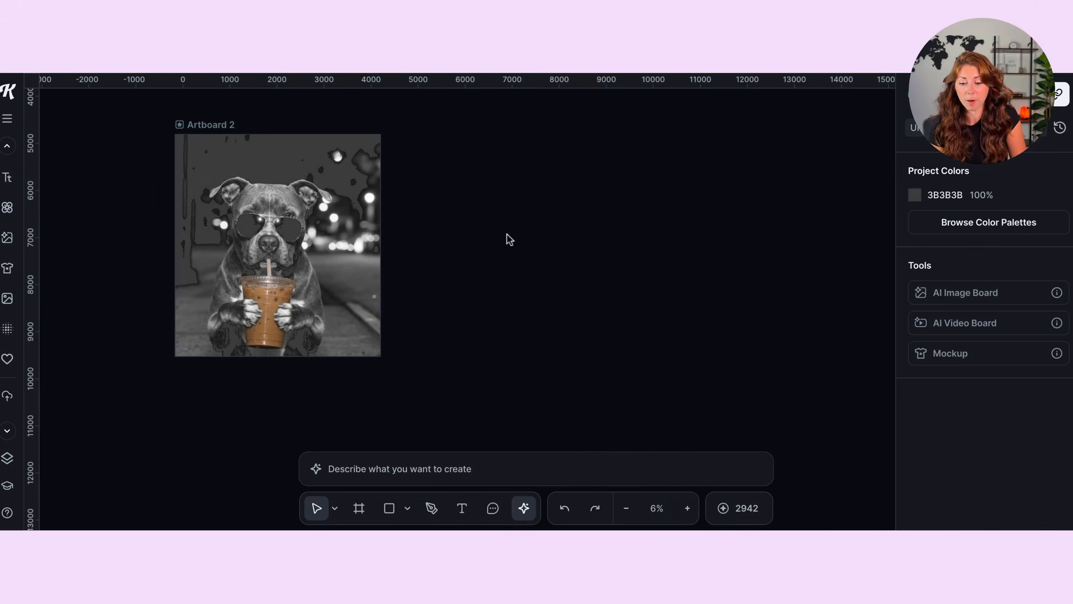
Step: Raise the pitbull image's Remove Color intensity to 23% and check how it blends with the gray artboard
{"action": "left_click", "coordinate": [206, 125]}
{"action": "scroll", "coordinate": [1040, 466], "scroll_direction": "down", "scroll_amount": 3}
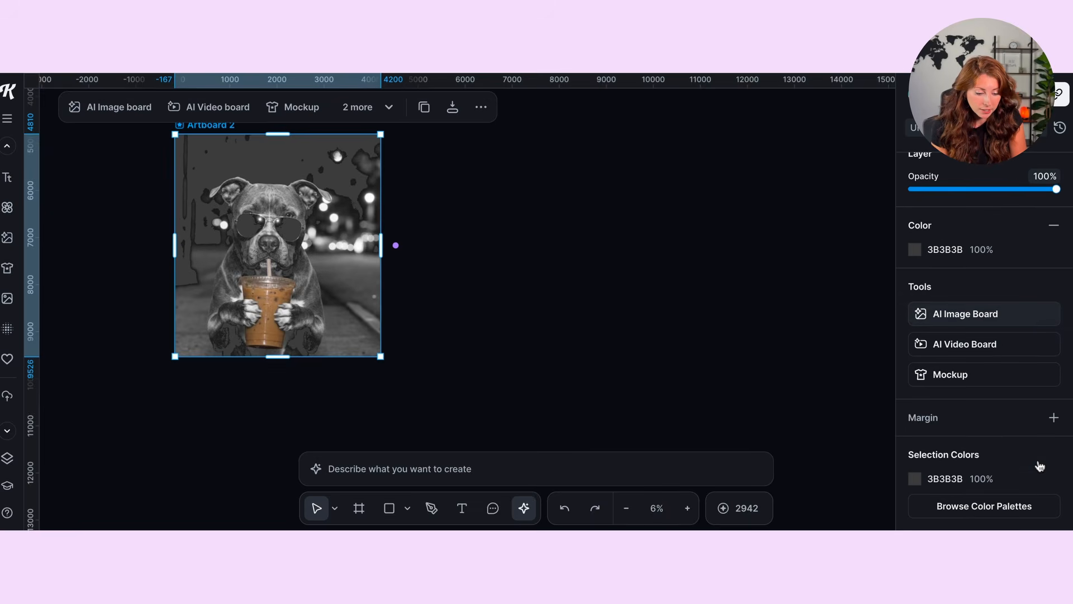
{"action": "left_click", "coordinate": [948, 473]}
{"action": "scroll", "coordinate": [992, 477], "scroll_direction": "down", "scroll_amount": 5}
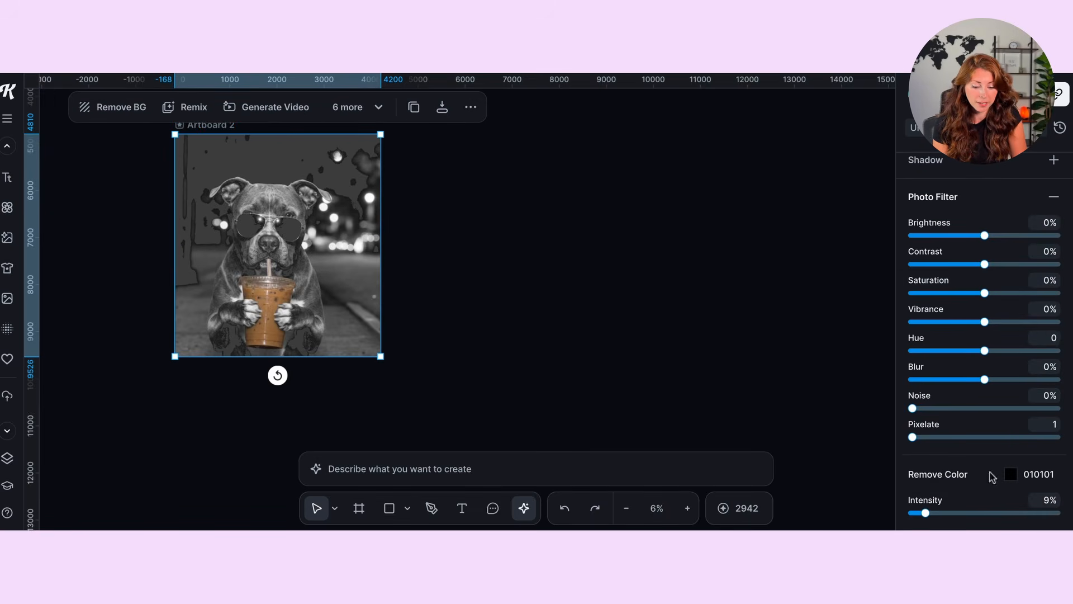
{"action": "mouse_move", "coordinate": [926, 513]}
{"action": "left_mouse_down"}
{"action": "mouse_move", "coordinate": [944, 514]}
{"action": "mouse_move", "coordinate": [904, 523]}
{"action": "mouse_move", "coordinate": [959, 515]}
{"action": "mouse_move", "coordinate": [945, 522]}
{"action": "left_mouse_up"}
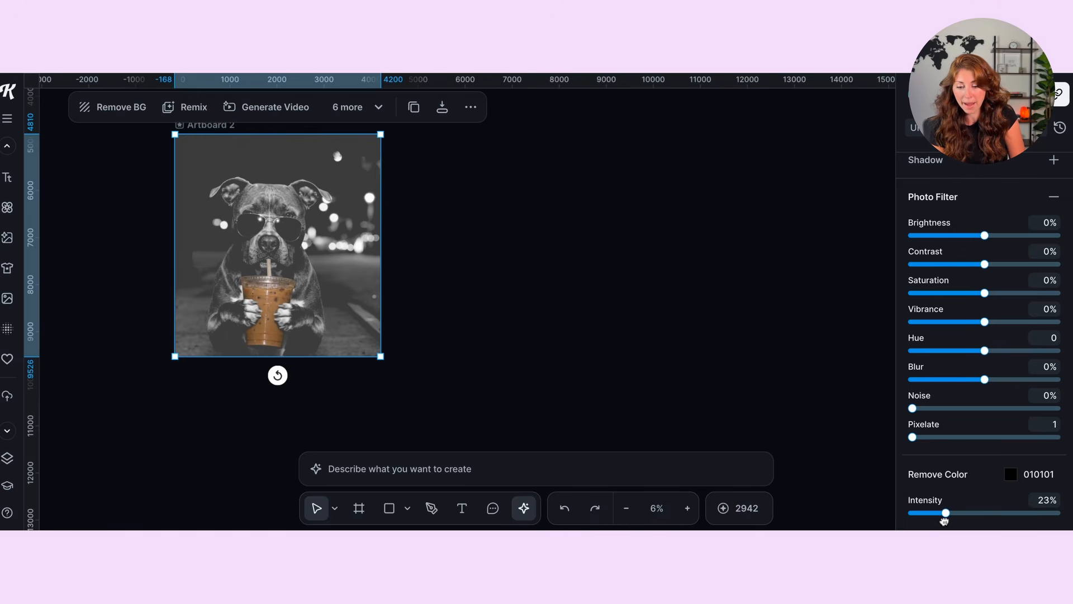
{"action": "left_click", "coordinate": [538, 335]}
{"action": "scroll", "coordinate": [397, 235], "scroll_direction": "up", "scroll_amount": 5}
{"action": "scroll", "coordinate": [397, 237], "scroll_direction": "down", "scroll_amount": 2}
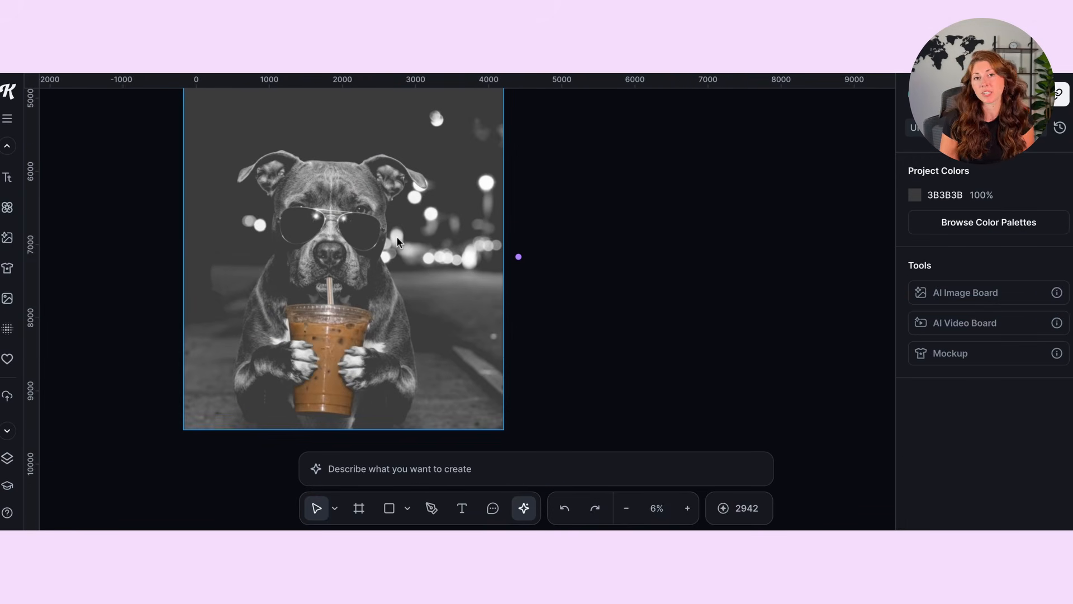
{"action": "scroll", "coordinate": [635, 385], "scroll_direction": "down", "scroll_amount": 3}
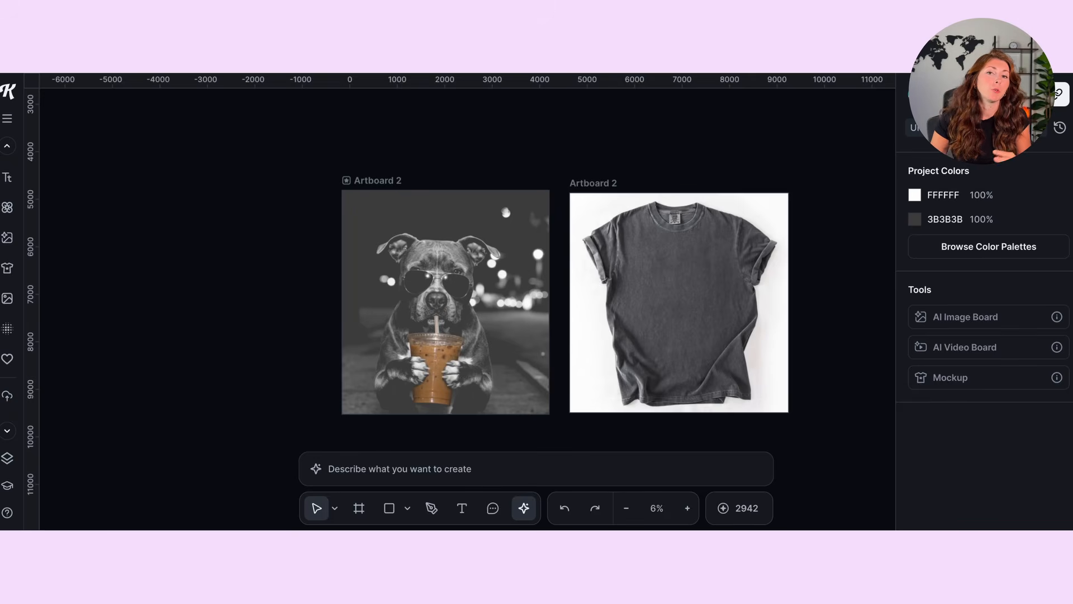
Step: Copy the pitbull image from Artboard 2 and paste it beside the original, over the dark gray T-shirt mockup
{"action": "left_click", "coordinate": [743, 251]}
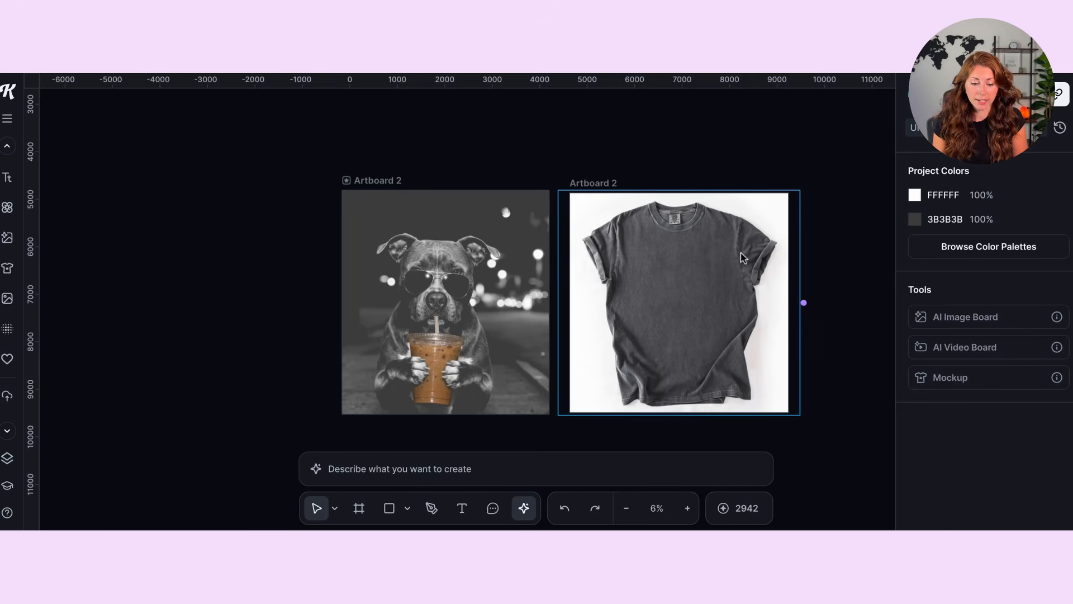
{"action": "scroll", "coordinate": [742, 250], "scroll_direction": "up", "scroll_amount": 3}
{"action": "scroll", "coordinate": [743, 251], "scroll_direction": "down", "scroll_amount": 3}
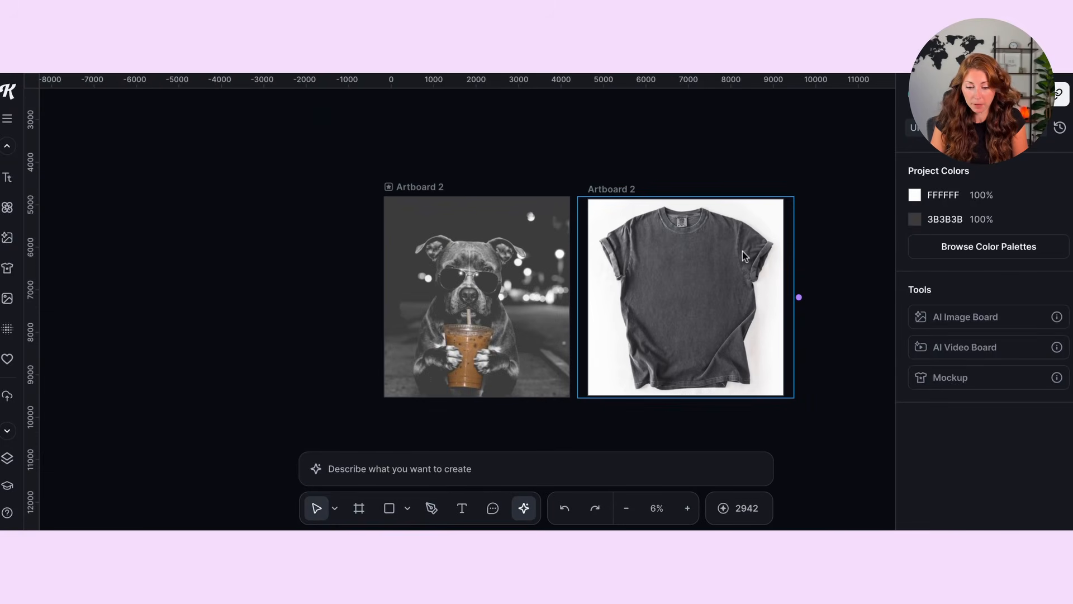
{"action": "scroll", "coordinate": [743, 251], "scroll_direction": "up", "scroll_amount": 2}
{"action": "left_click", "coordinate": [368, 320]}
{"action": "left_click", "coordinate": [375, 311]}
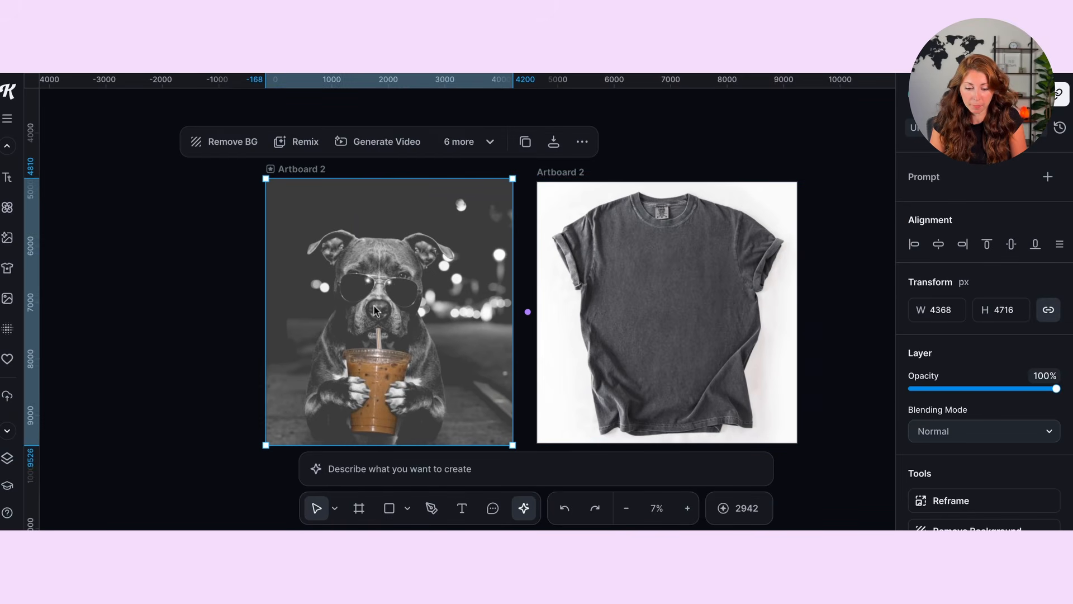
{"action": "key", "text": "ctrl+v"}
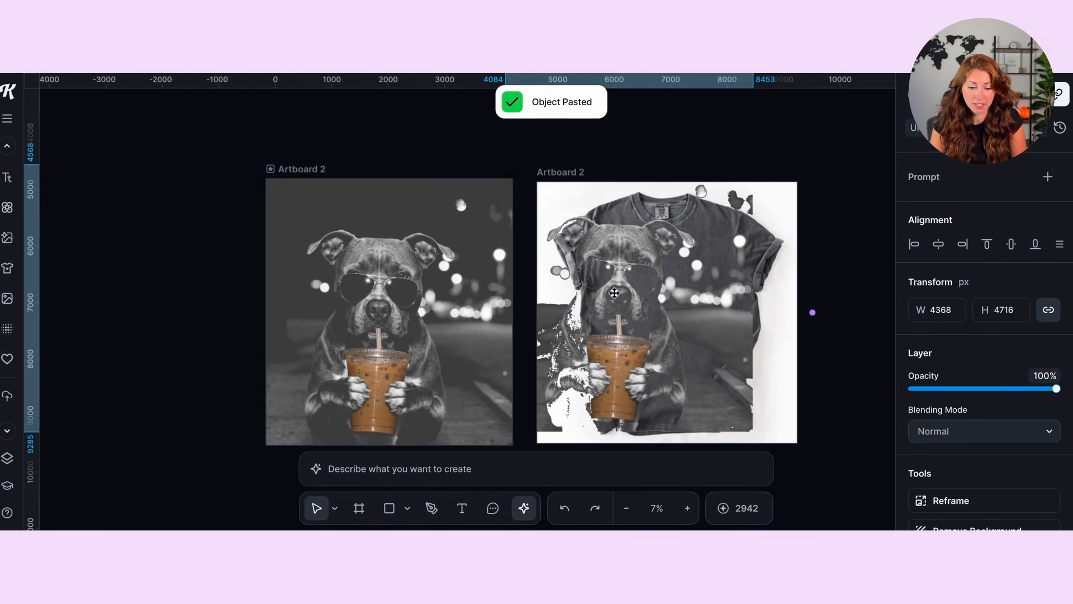
Step: Scale the pasted pitbull design to about 2354 × 2542 px, tilt it slightly and center it on the shirt's chest
{"action": "left_click_drag", "start_coordinate": [784, 180], "coordinate": [643, 305]}
{"action": "left_click_drag", "start_coordinate": [594, 386], "coordinate": [666, 295]}
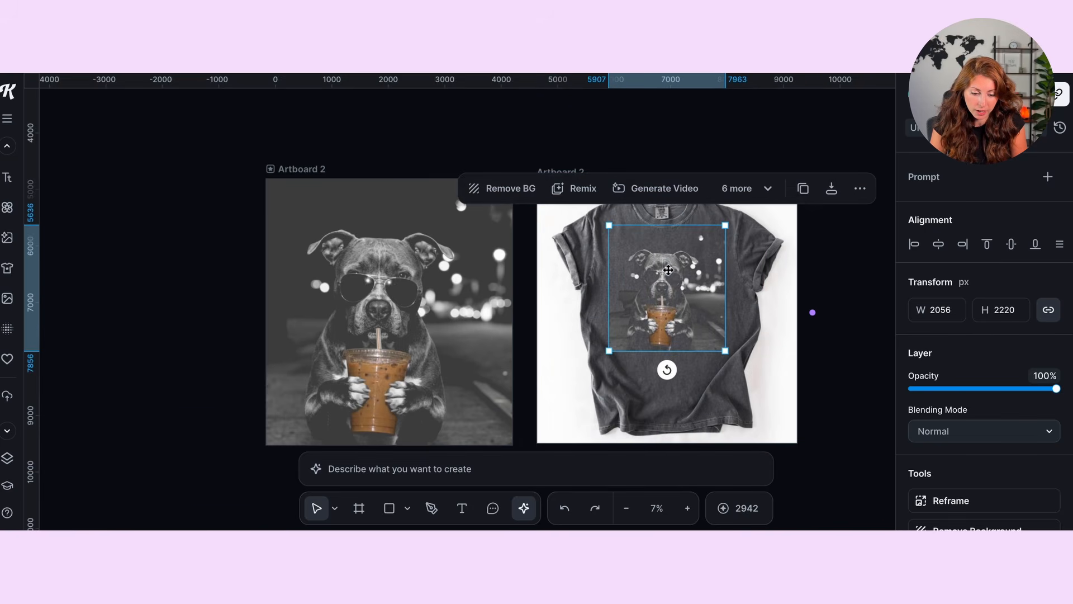
{"action": "left_click_drag", "start_coordinate": [676, 373], "coordinate": [669, 384]}
{"action": "left_click_drag", "start_coordinate": [725, 350], "coordinate": [742, 369]}
{"action": "left_click_drag", "start_coordinate": [696, 326], "coordinate": [697, 329]}
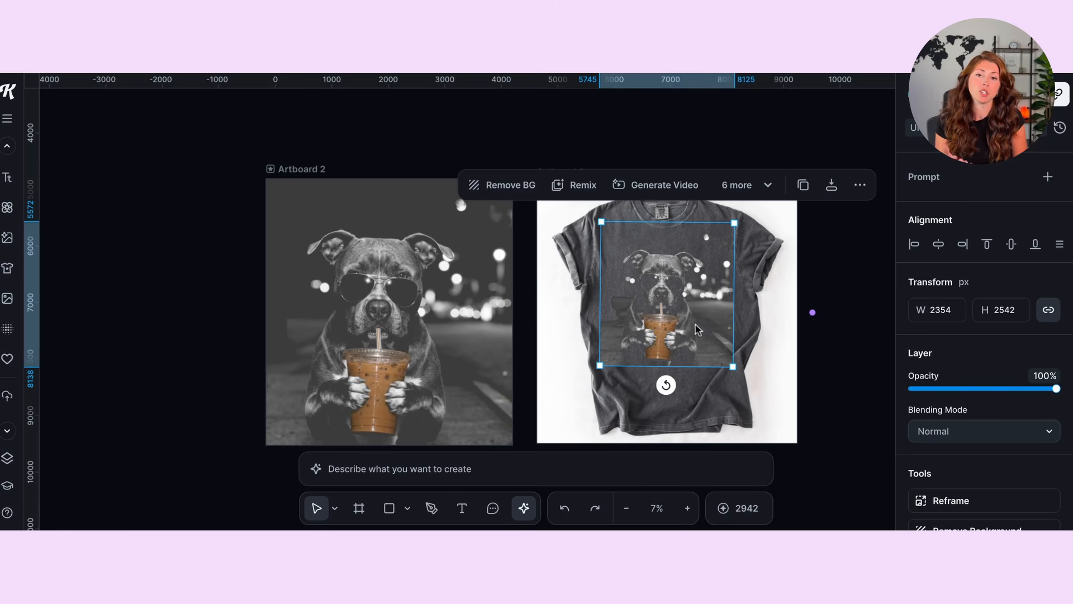
Step: Reduce the Remove Color intensity of the pitbull design on the T-shirt to 16%
{"action": "scroll", "coordinate": [994, 287], "scroll_direction": "down", "scroll_amount": 7}
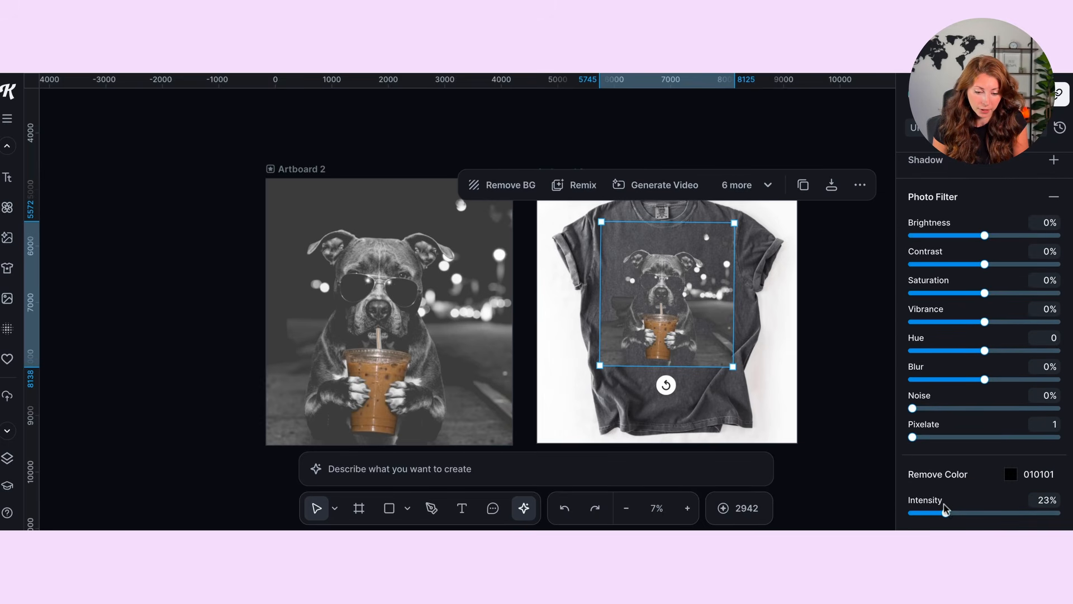
{"action": "mouse_move", "coordinate": [946, 512]}
{"action": "left_mouse_down"}
{"action": "mouse_move", "coordinate": [919, 521]}
{"action": "mouse_move", "coordinate": [936, 518]}
{"action": "left_mouse_up"}
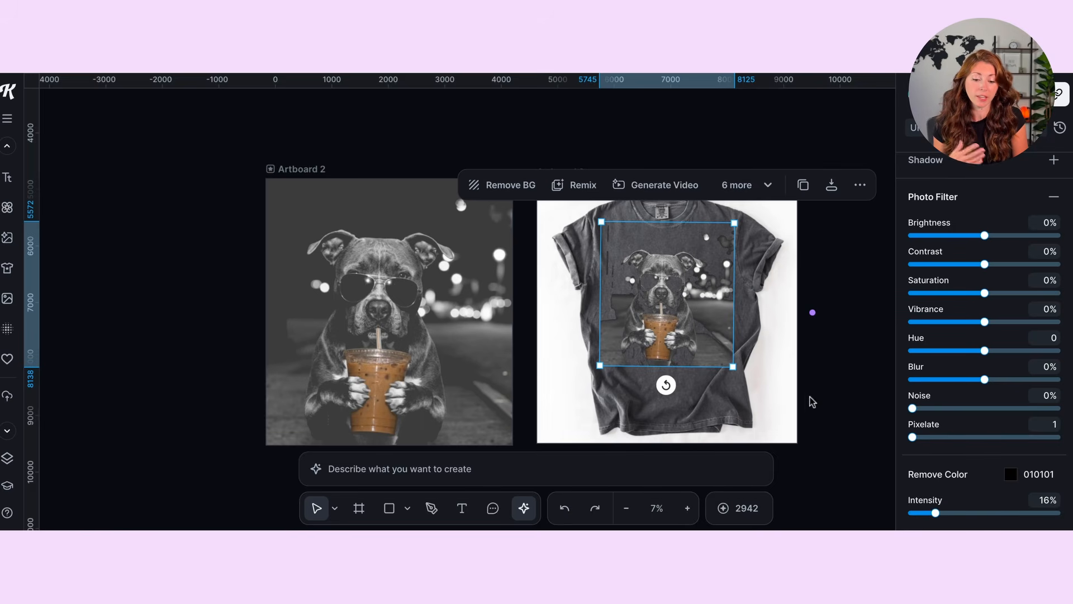
Step: Export the pitbull artboard without the T-shirt mockup as a 4367 × 4716 px, 72 dpi RGB PNG with its background removed
{"action": "left_click", "coordinate": [769, 330]}
{"action": "scroll", "coordinate": [734, 285], "scroll_direction": "down", "scroll_amount": 2}
{"action": "left_click", "coordinate": [413, 198]}
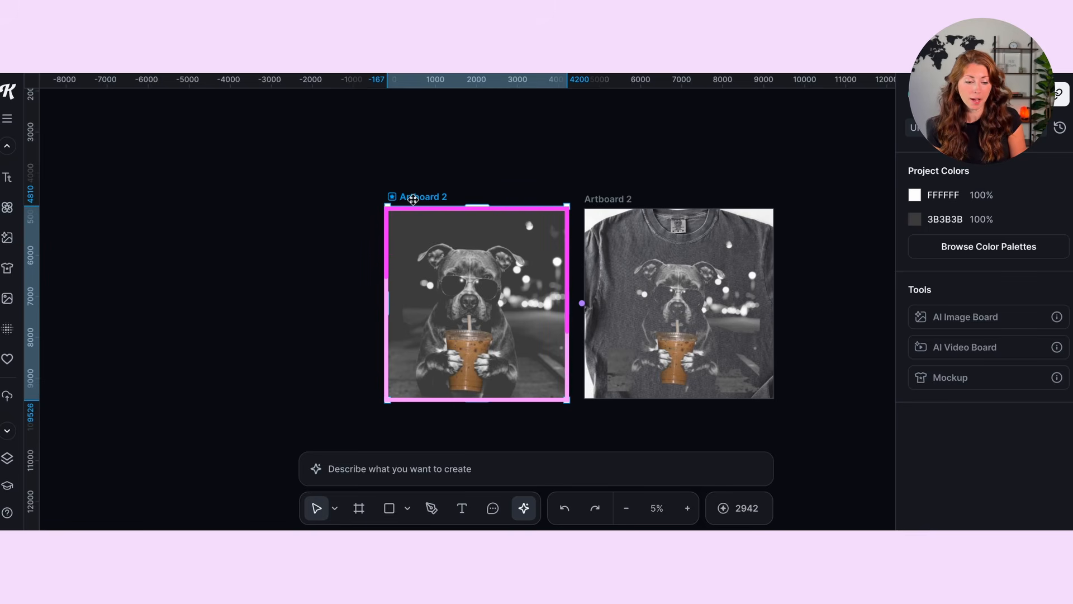
{"action": "left_click_drag", "start_coordinate": [414, 199], "coordinate": [413, 202]}
{"action": "left_click", "coordinate": [652, 172]}
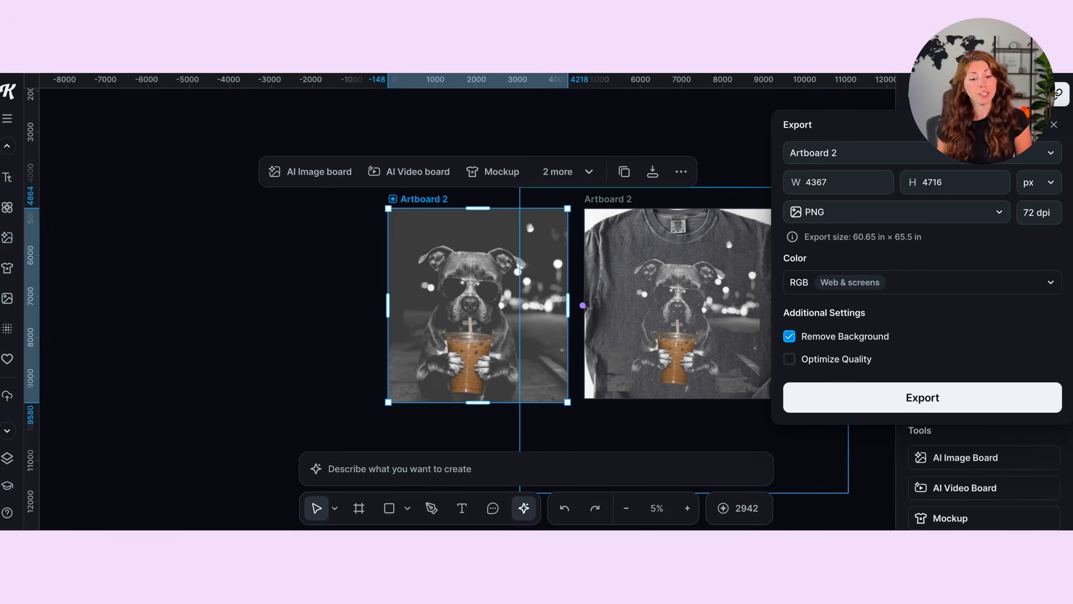
{"action": "left_click", "coordinate": [886, 397]}
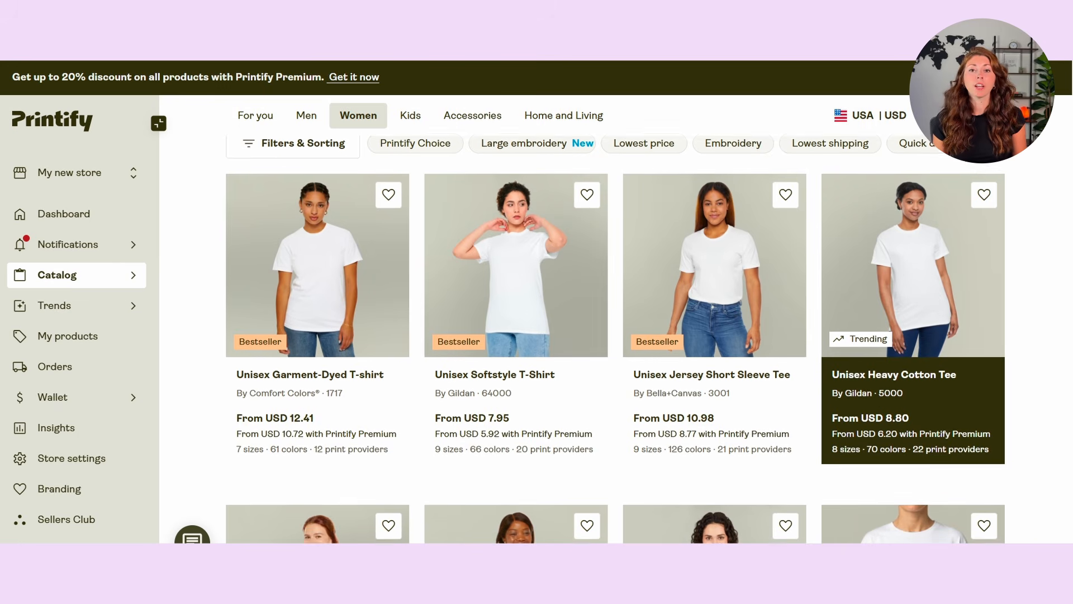
Step: Switch to Printify and open the Comfort Colors 1717 Unisex Garment-Dyed T-shirt from the women's clothing catalog
{"action": "scroll", "coordinate": [913, 335], "scroll_direction": "down", "scroll_amount": 2}
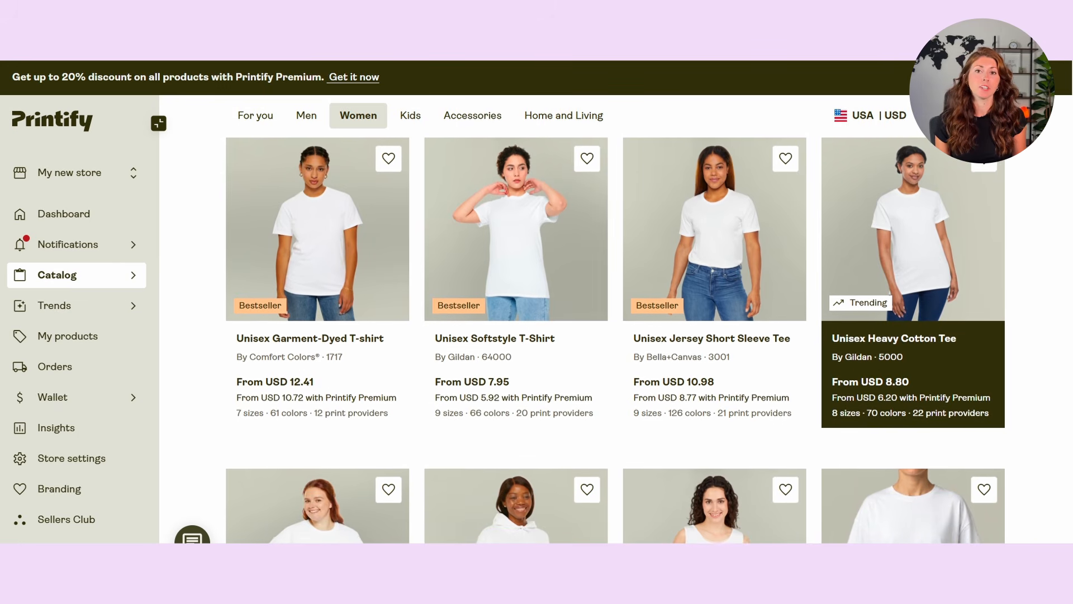
{"action": "scroll", "coordinate": [615, 339], "scroll_direction": "down", "scroll_amount": 2}
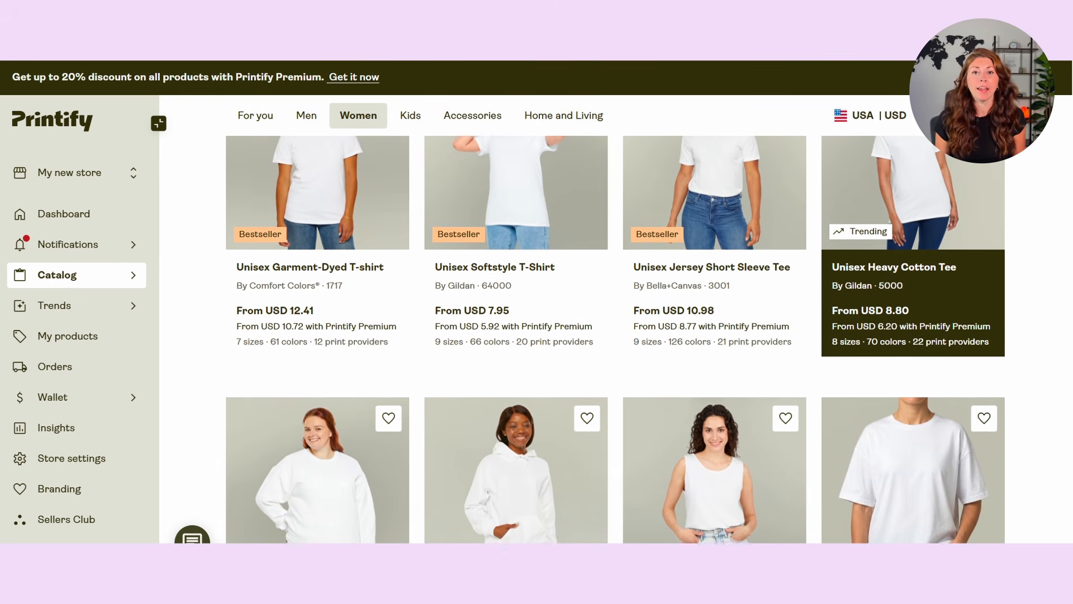
{"action": "scroll", "coordinate": [616, 339], "scroll_direction": "down", "scroll_amount": 2}
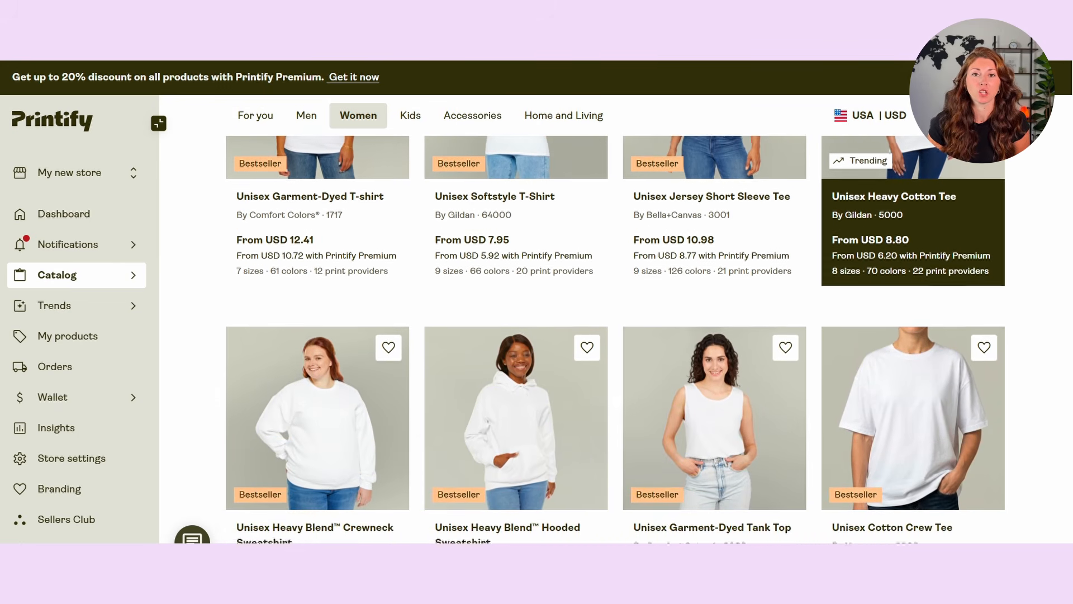
{"action": "scroll", "coordinate": [616, 339], "scroll_direction": "down", "scroll_amount": 2}
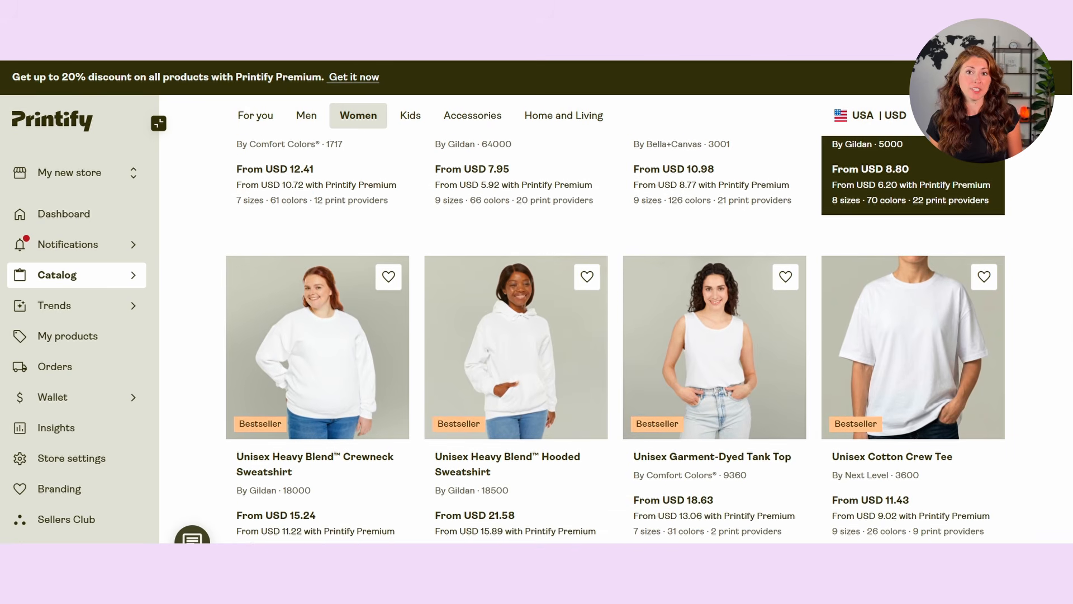
{"action": "scroll", "coordinate": [615, 339], "scroll_direction": "down", "scroll_amount": 2}
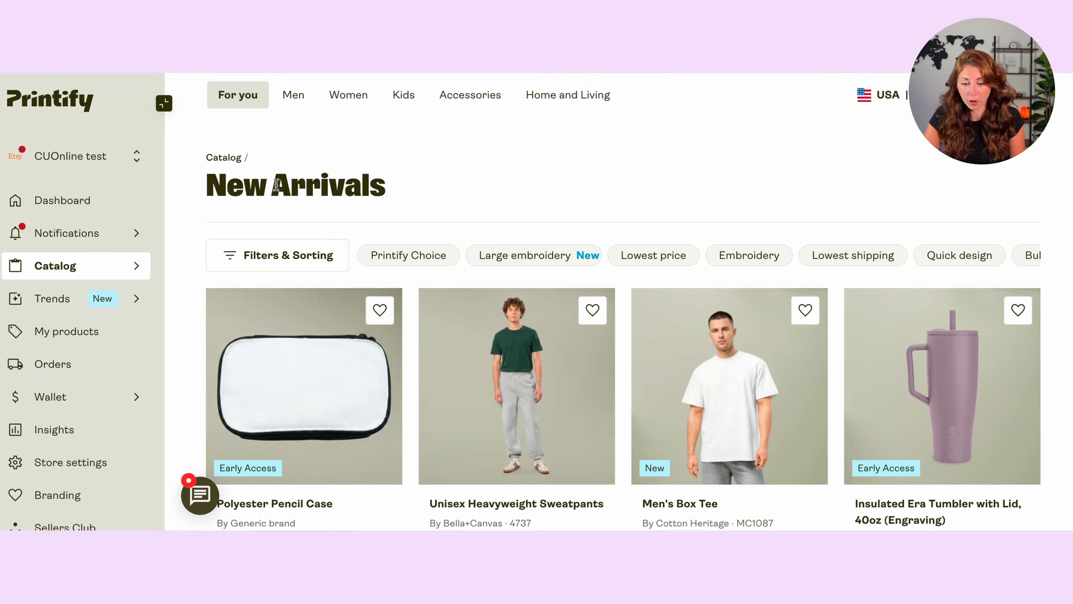
{"action": "left_click", "coordinate": [363, 102]}
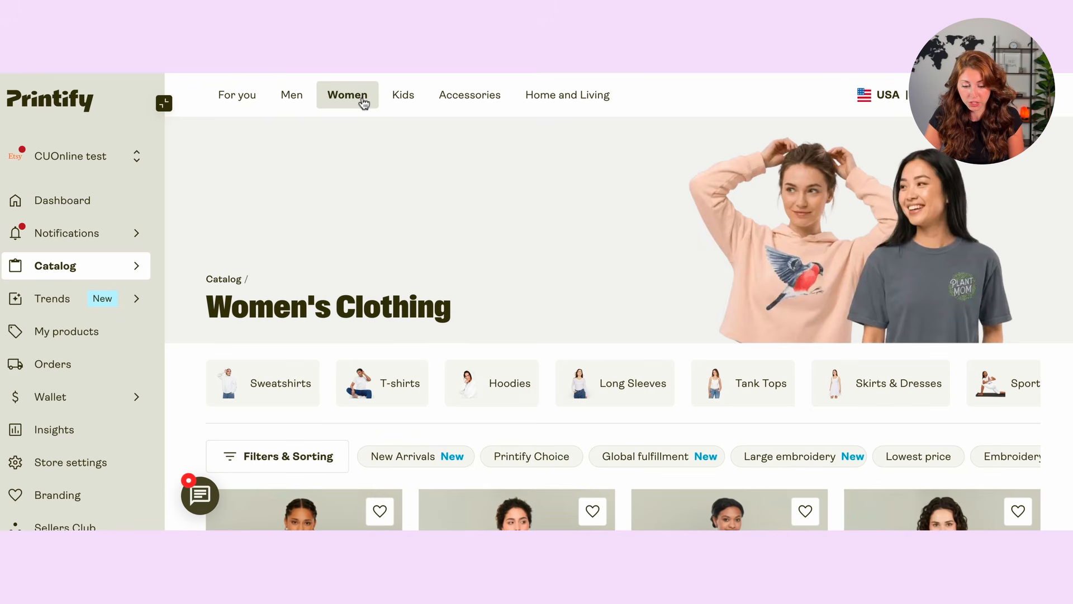
{"action": "scroll", "coordinate": [358, 396], "scroll_direction": "down", "scroll_amount": 5}
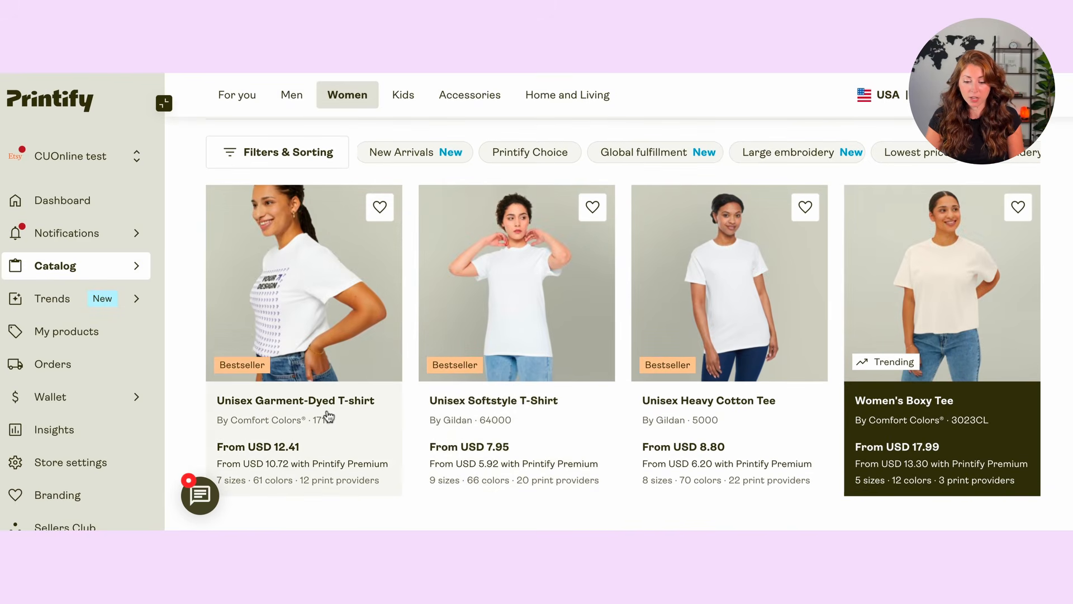
{"action": "left_click", "coordinate": [294, 452]}
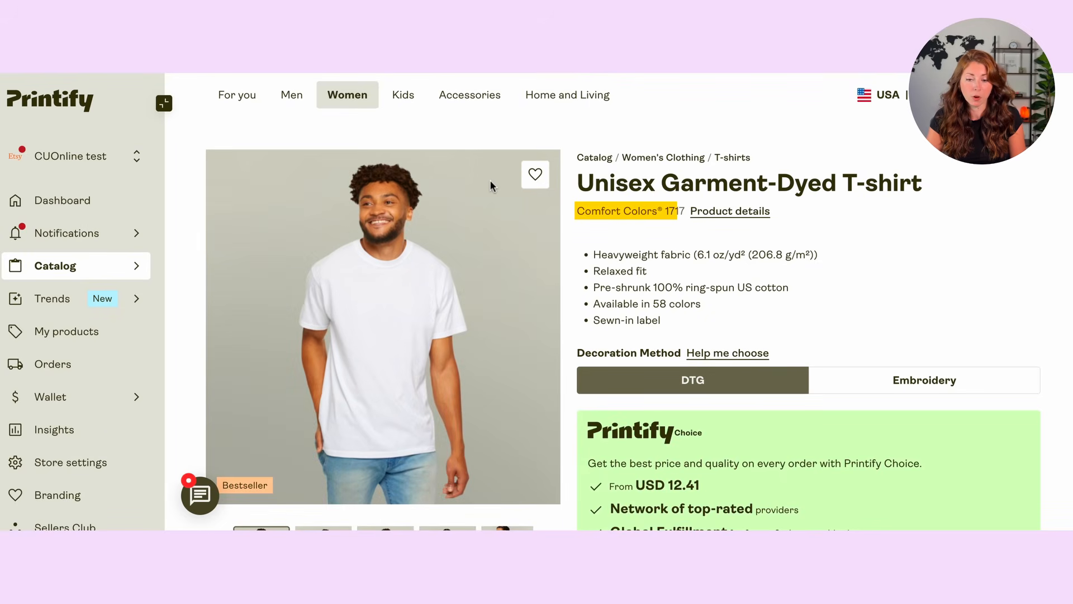
Step: Compare the local USA print providers for the T-shirt and start designing with Monster Digital
{"action": "scroll", "coordinate": [490, 179], "scroll_direction": "down", "scroll_amount": 10}
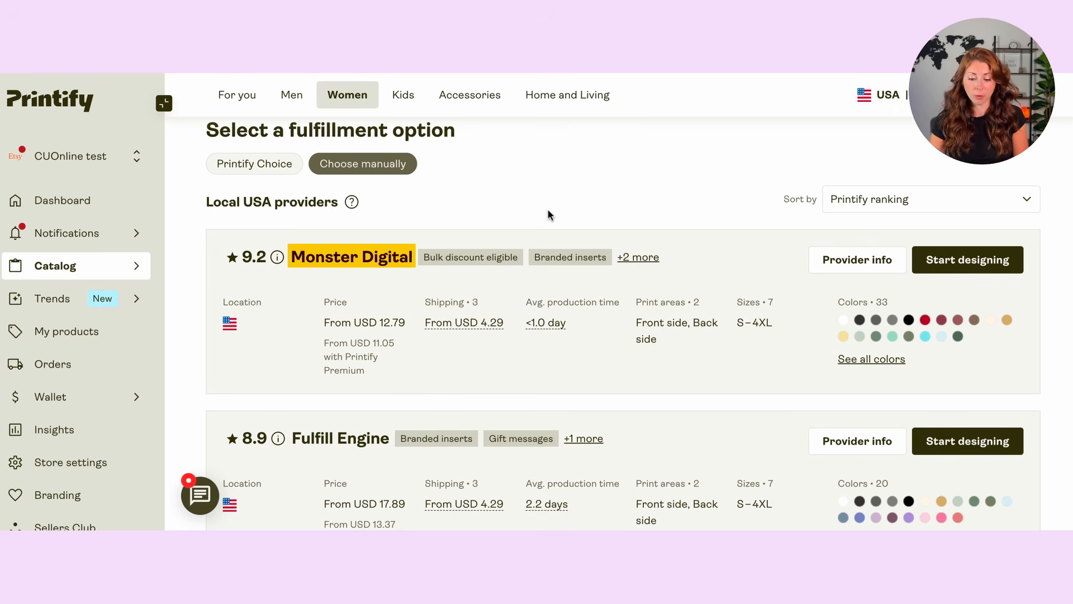
{"action": "scroll", "coordinate": [581, 204], "scroll_direction": "down", "scroll_amount": 5}
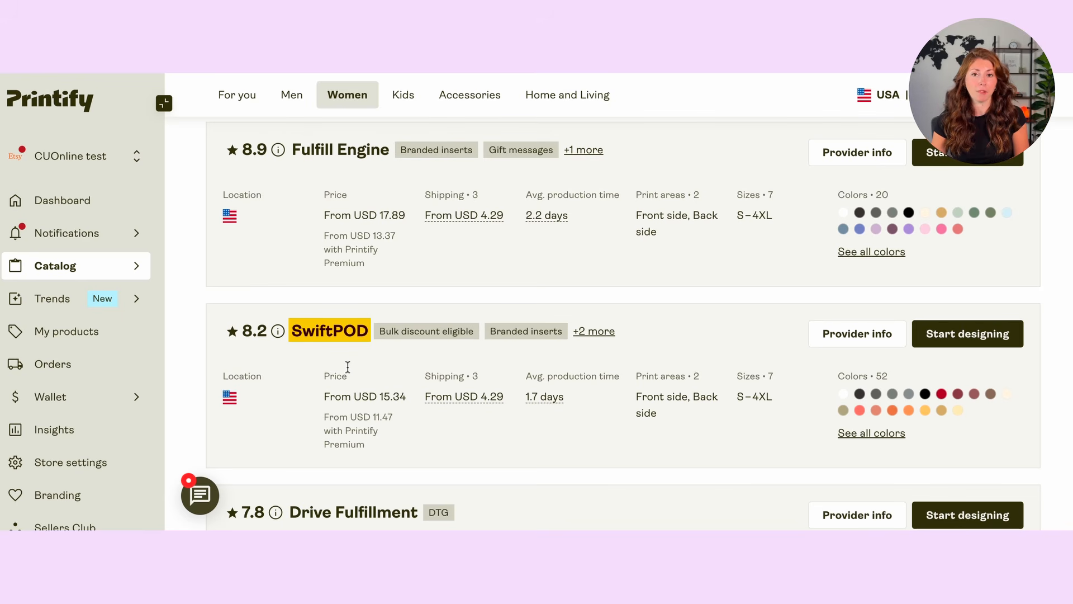
{"action": "scroll", "coordinate": [358, 302], "scroll_direction": "up", "scroll_amount": 5}
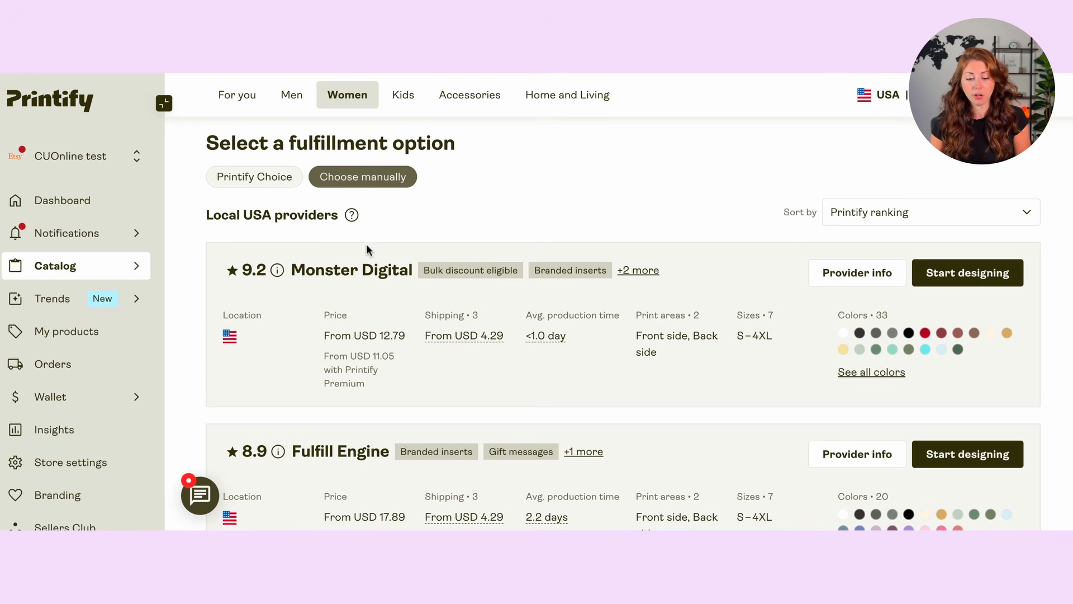
{"action": "left_click", "coordinate": [958, 286]}
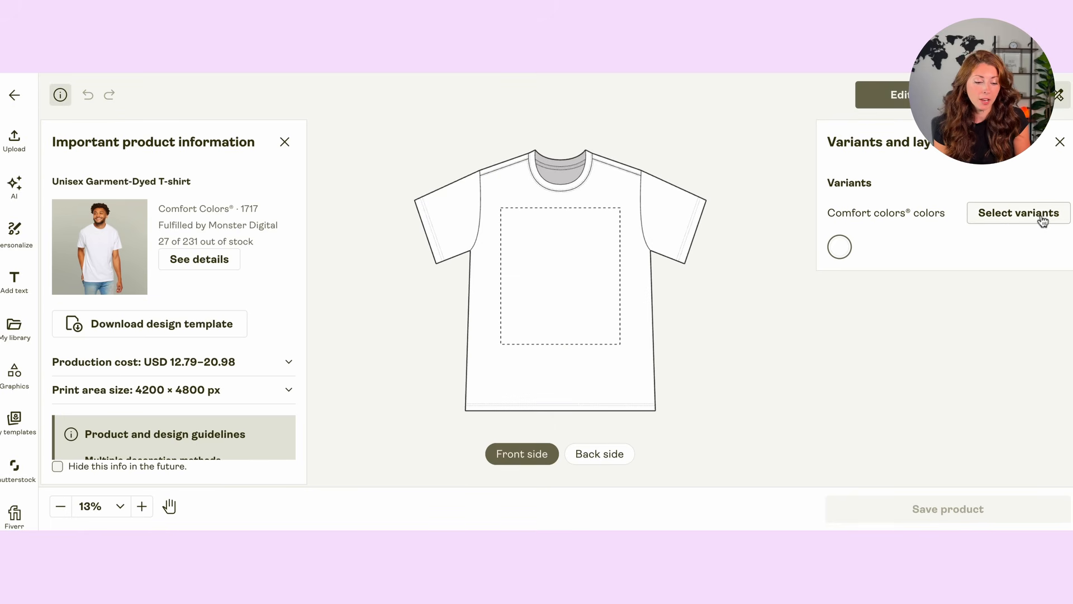
Step: Set the shirt's color variants to Graphite, Pepper and Black, and deselect White
{"action": "left_click", "coordinate": [1038, 225]}
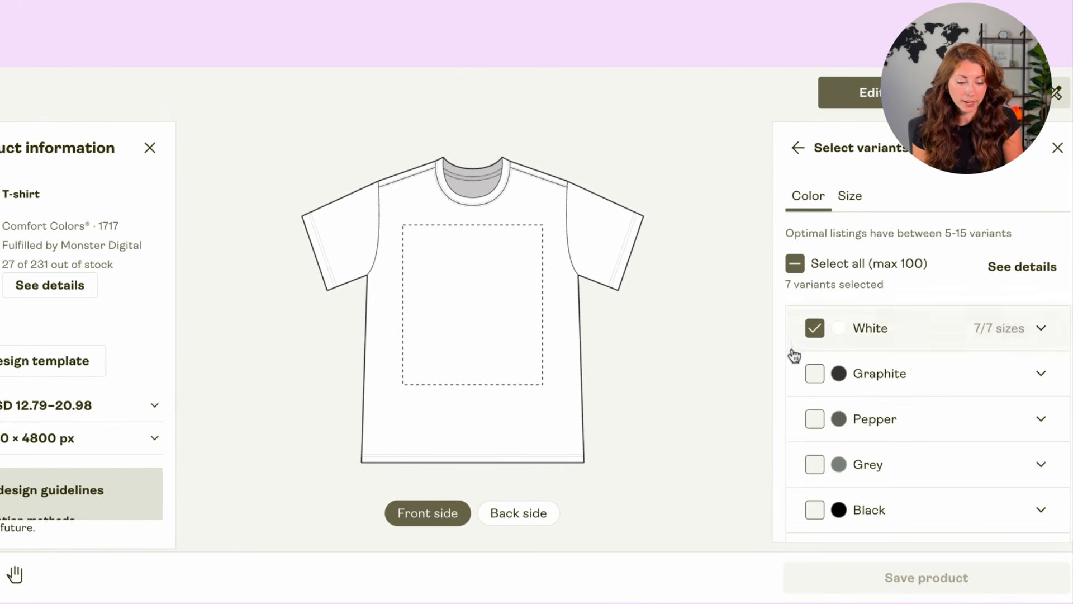
{"action": "left_click", "coordinate": [815, 418]}
{"action": "left_click", "coordinate": [815, 328]}
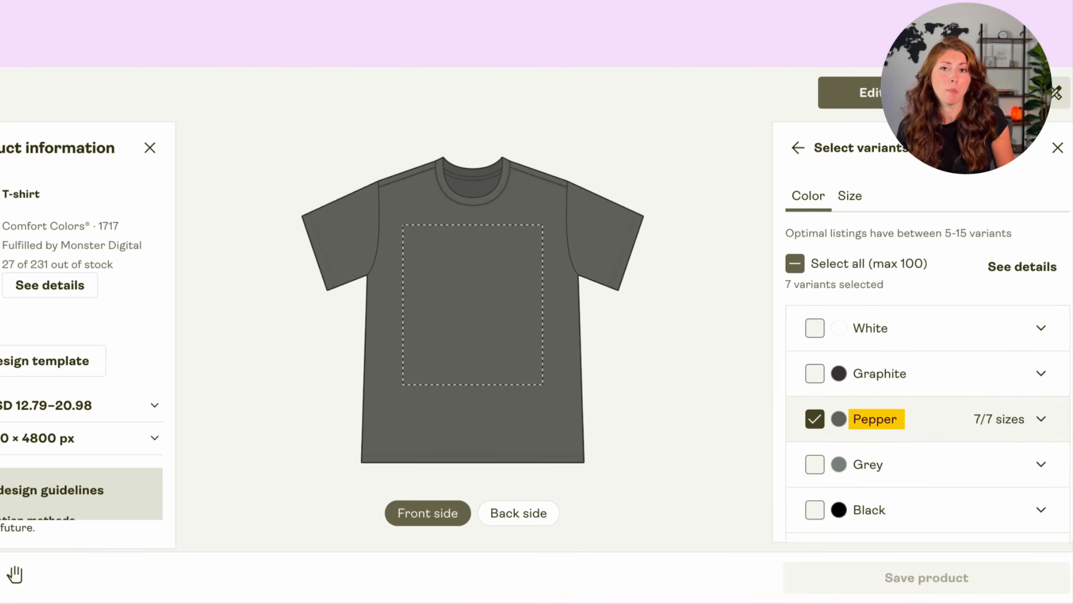
{"action": "left_click", "coordinate": [816, 510]}
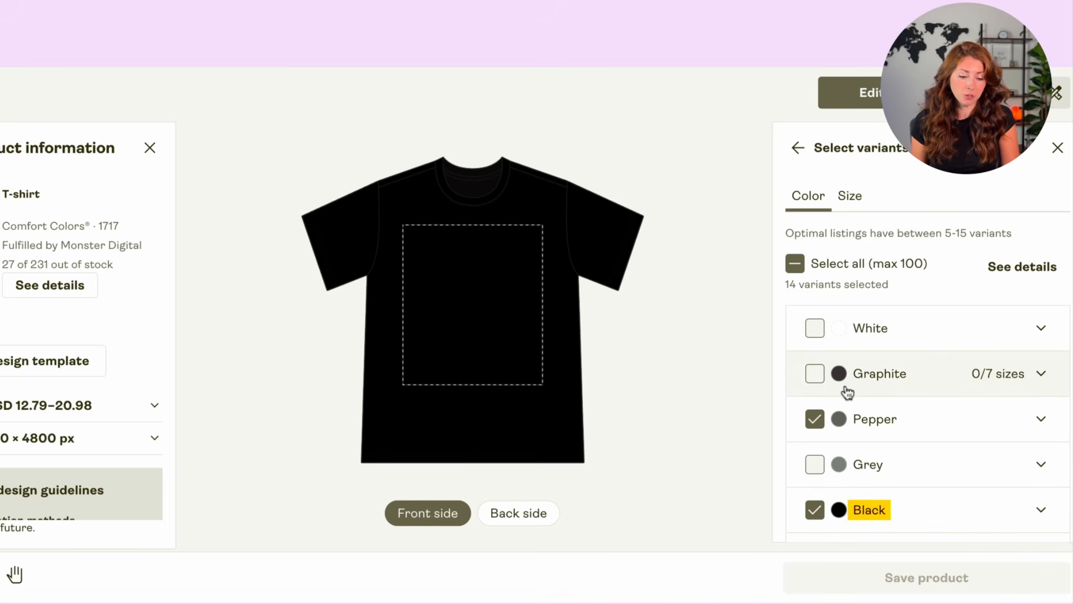
{"action": "left_click", "coordinate": [815, 373]}
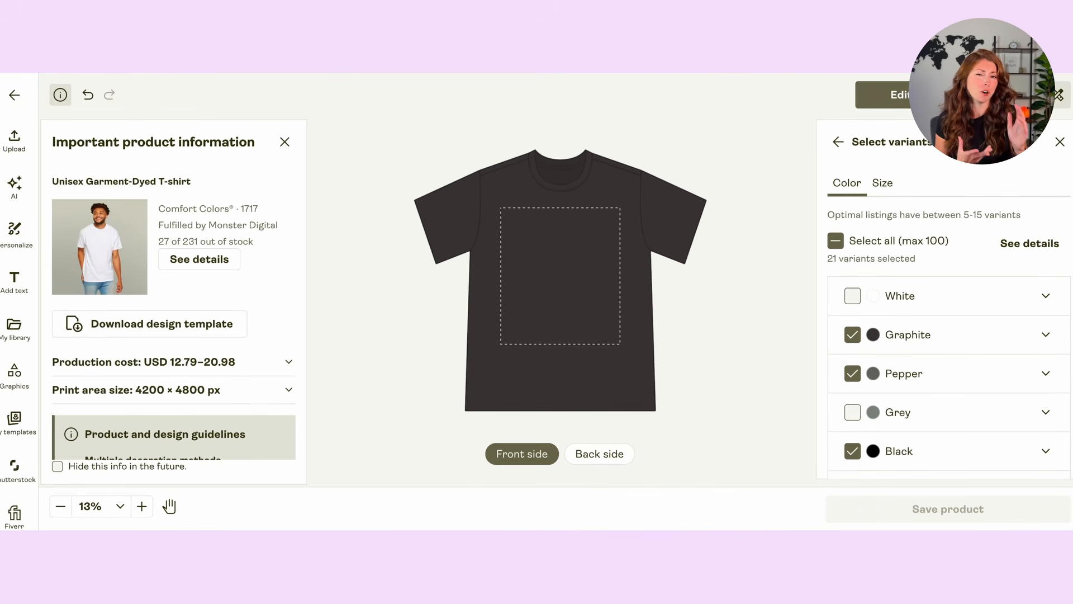
Step: Upload the exported pitbull design from the device onto the shirt's front side and save the product
{"action": "left_click", "coordinate": [14, 140]}
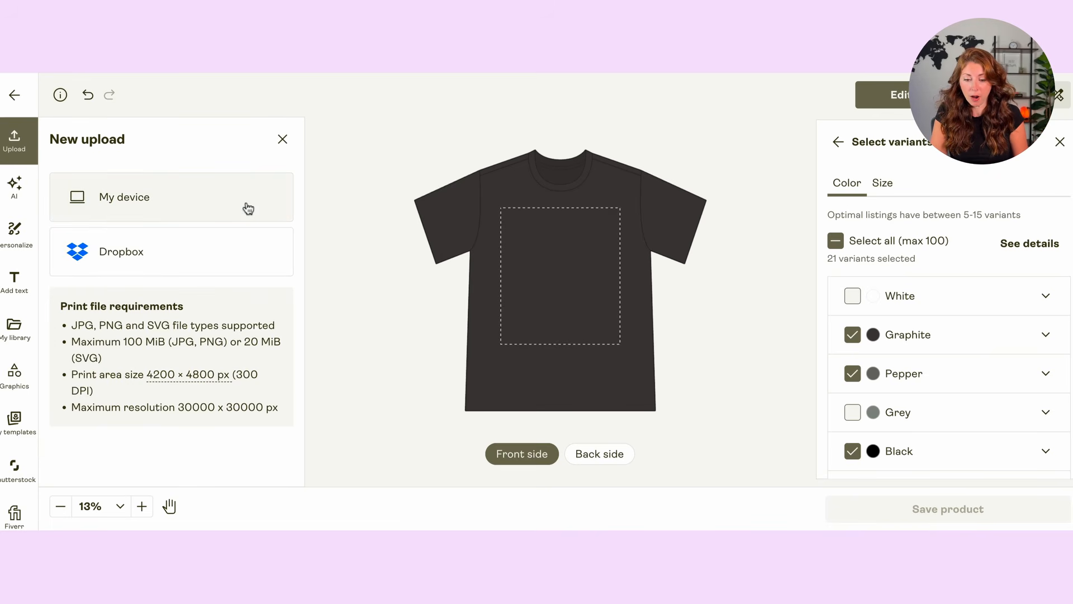
{"action": "left_click", "coordinate": [248, 209]}
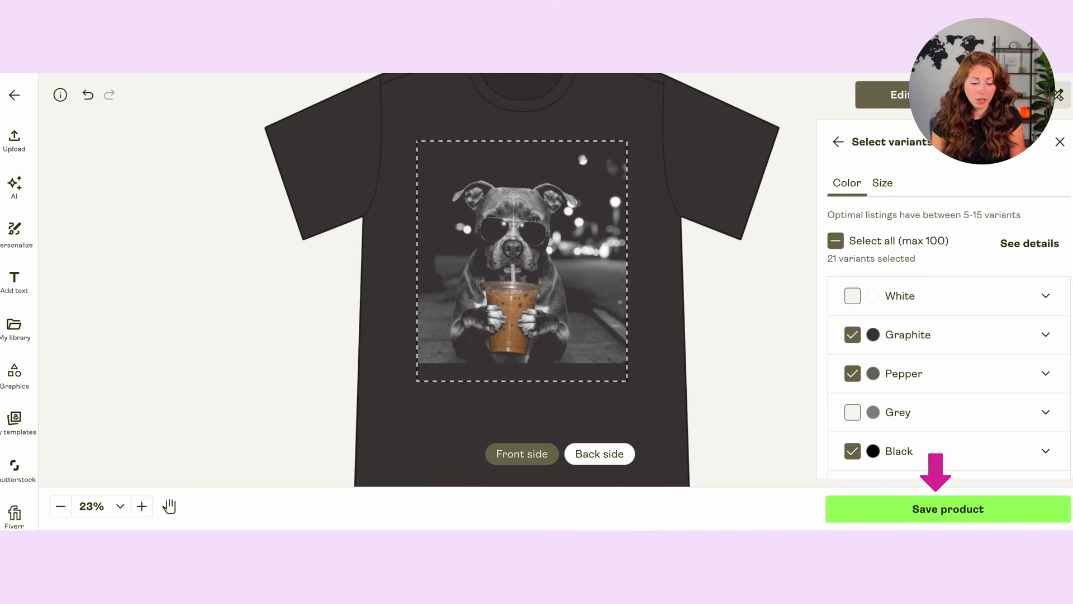
{"action": "scroll", "coordinate": [754, 394], "scroll_direction": "down", "scroll_amount": 2}
{"action": "left_click", "coordinate": [980, 515]}
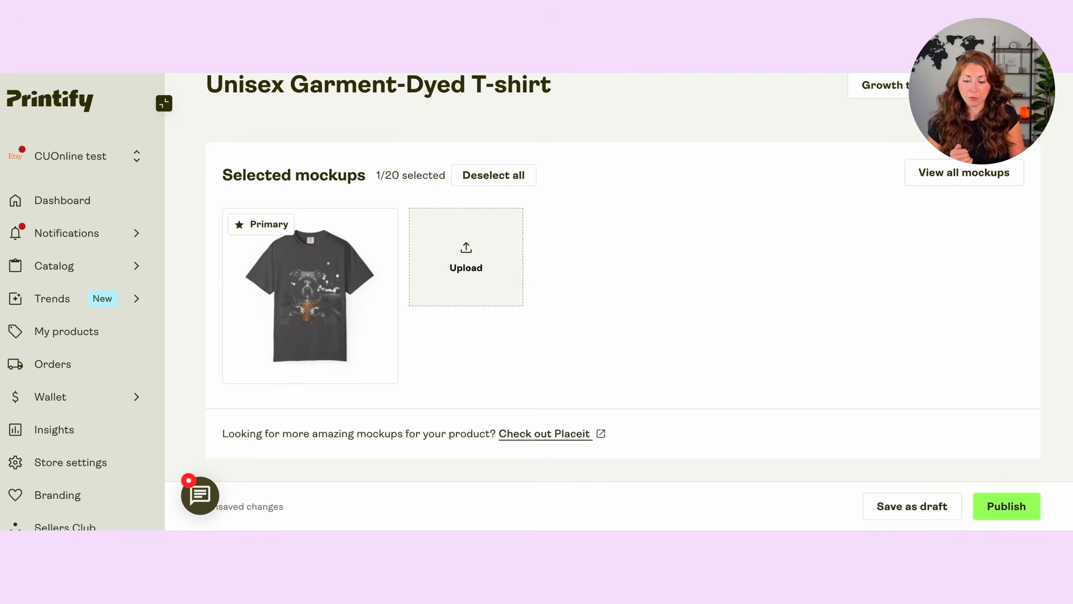
Step: Enable personalization for the T-shirt listing and review the buyer instruction text and character limit
{"action": "scroll", "coordinate": [623, 277], "scroll_direction": "down", "scroll_amount": 10}
{"action": "scroll", "coordinate": [264, 352], "scroll_direction": "down", "scroll_amount": 8}
{"action": "left_click", "coordinate": [237, 223]}
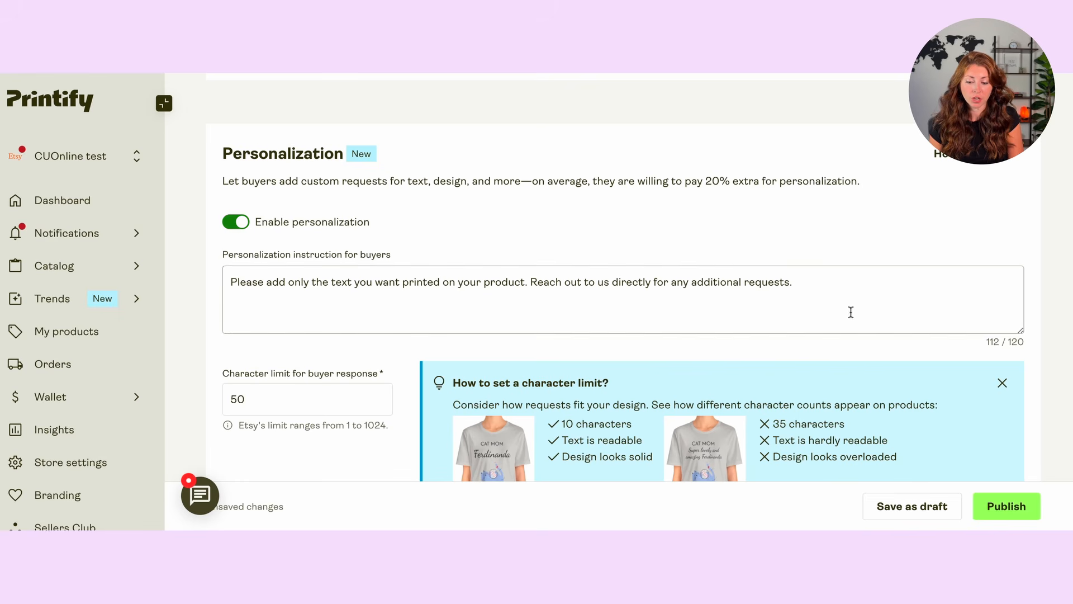
{"action": "triple_click", "coordinate": [519, 284]}
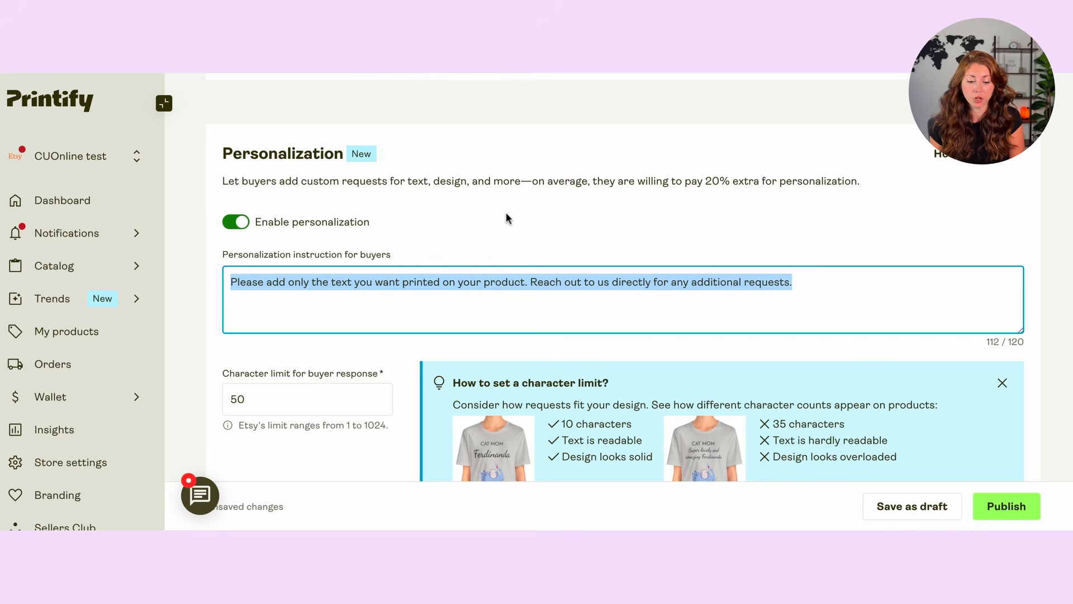
{"action": "scroll", "coordinate": [558, 256], "scroll_direction": "down", "scroll_amount": 2}
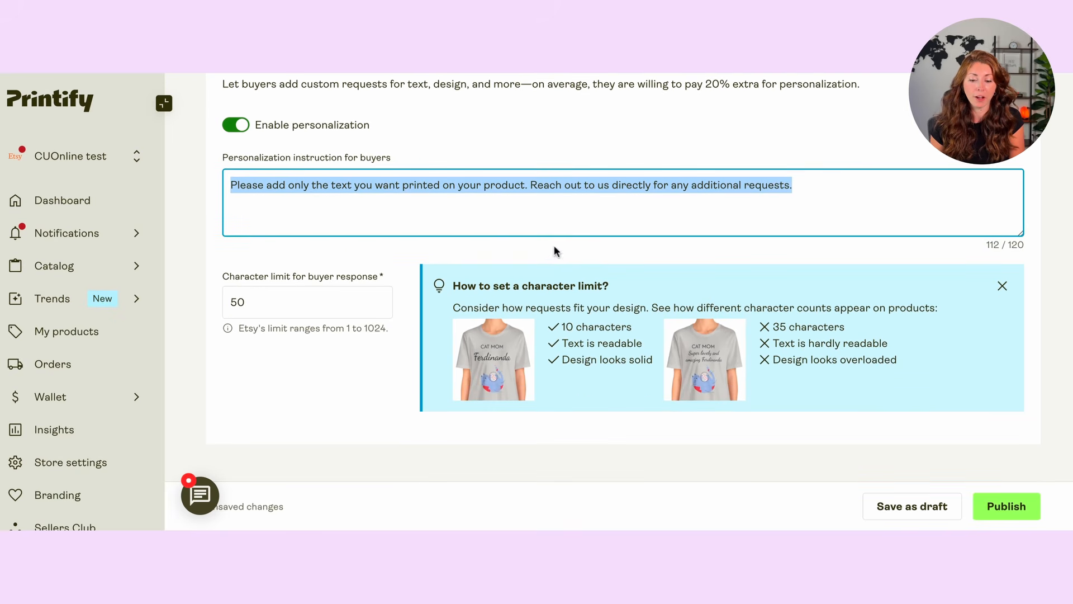
{"action": "scroll", "coordinate": [652, 252], "scroll_direction": "up", "scroll_amount": 2}
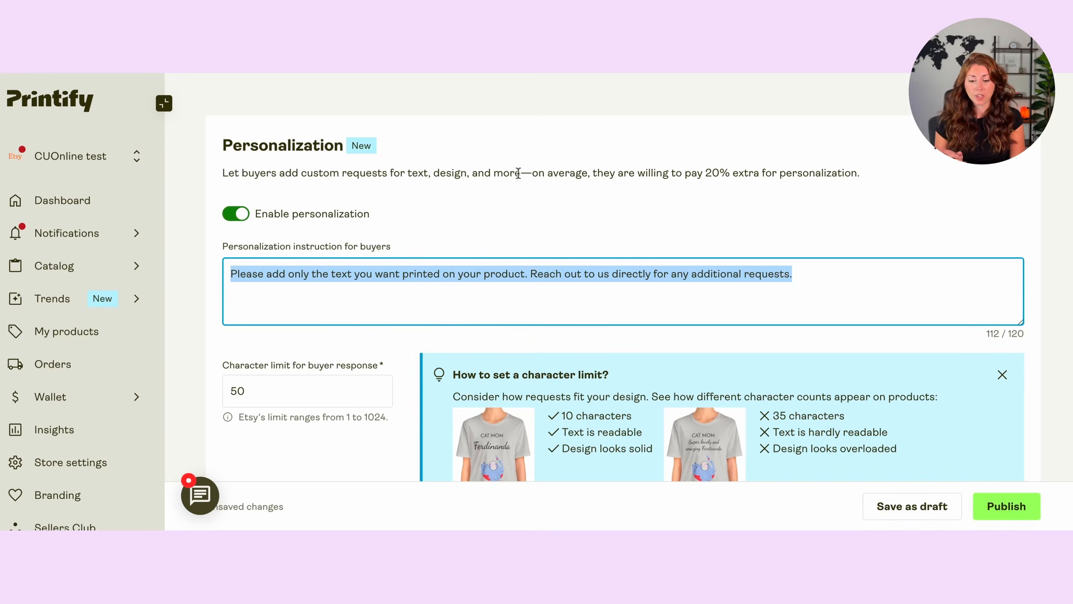
{"action": "left_click", "coordinate": [480, 171]}
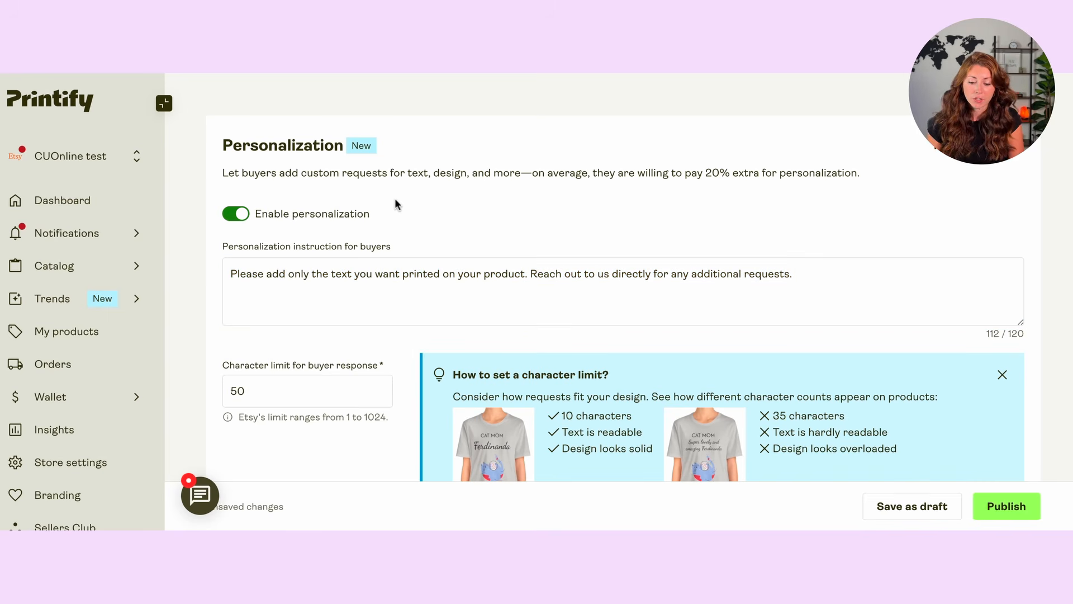
Step: Review the shipping methods, retail prices and variant visibility settings, and publish the T-shirt to the Etsy store
{"action": "scroll", "coordinate": [395, 153], "scroll_direction": "down", "scroll_amount": 6}
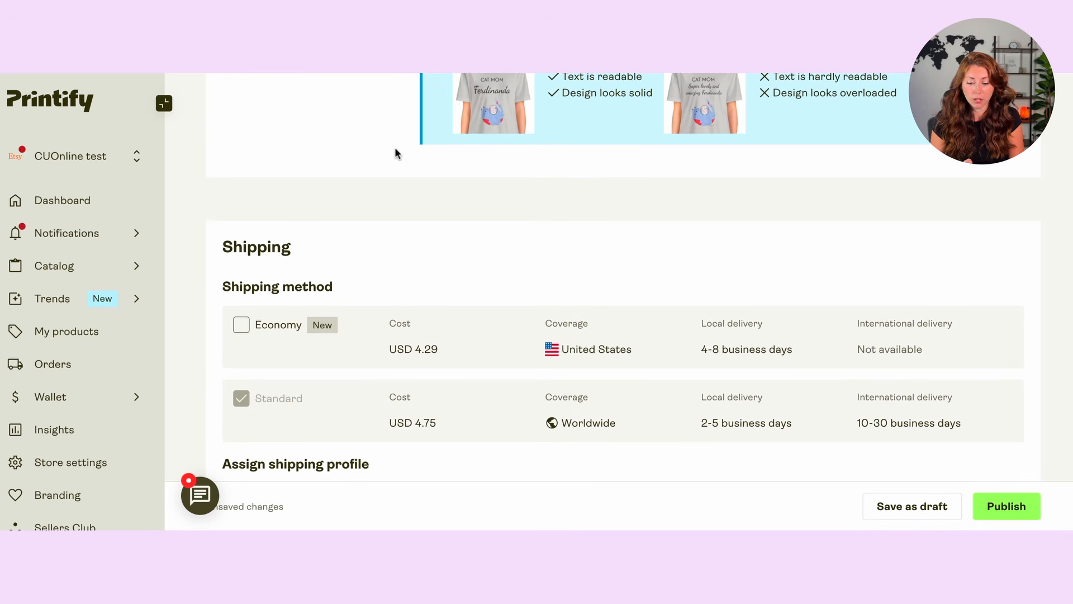
{"action": "scroll", "coordinate": [395, 154], "scroll_direction": "down", "scroll_amount": 12}
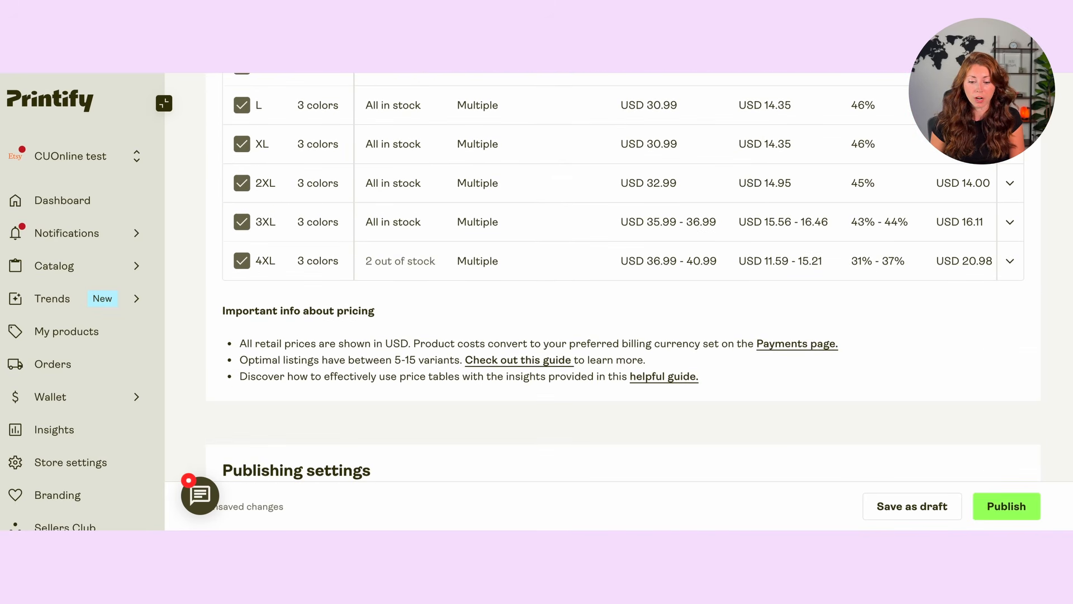
{"action": "scroll", "coordinate": [711, 256], "scroll_direction": "up", "scroll_amount": 2}
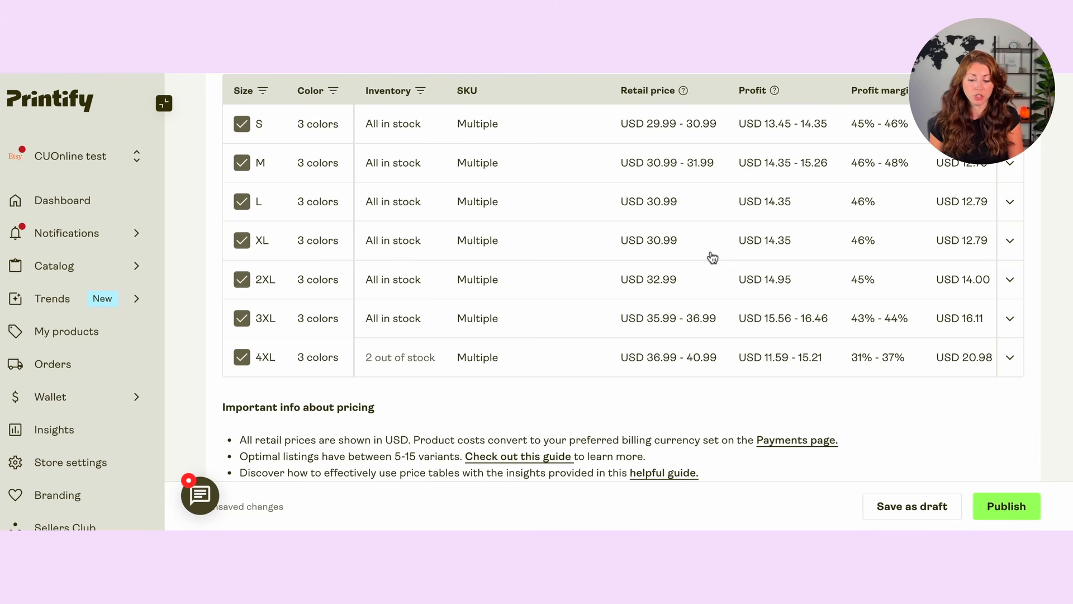
{"action": "scroll", "coordinate": [712, 258], "scroll_direction": "down", "scroll_amount": 5}
{"action": "scroll", "coordinate": [623, 291], "scroll_direction": "down", "scroll_amount": 2}
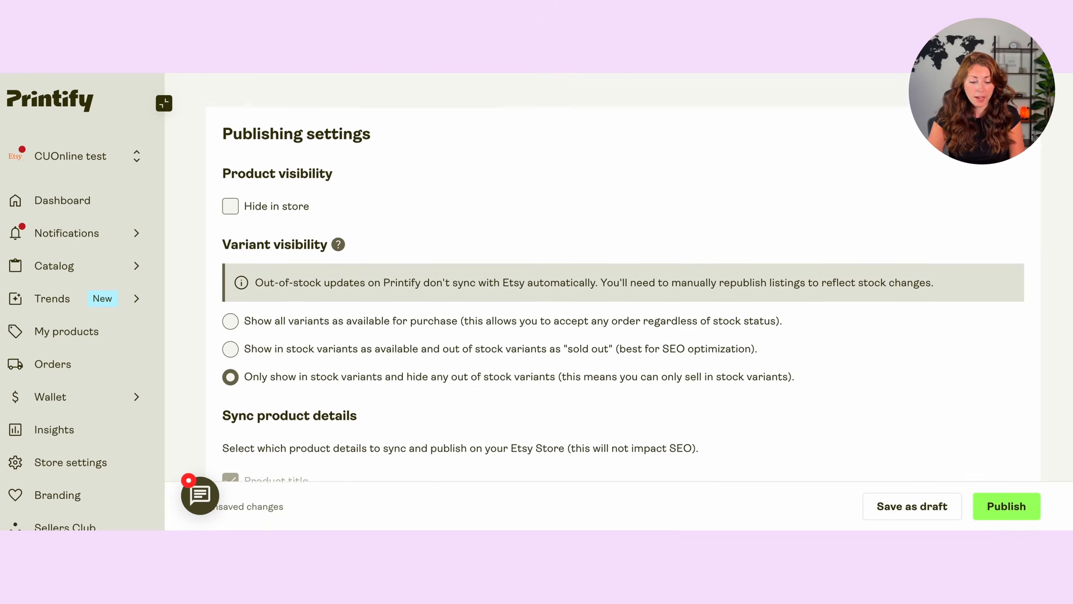
{"action": "left_click", "coordinate": [1006, 506]}
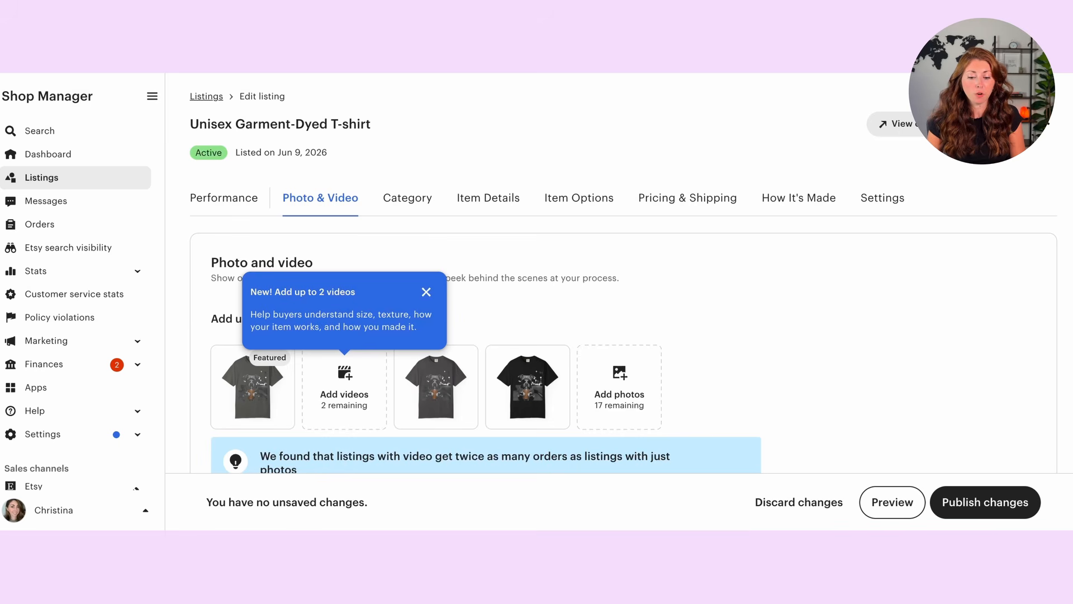
Step: Look through the published T-shirt listing's photo and detail sections in Etsy Shop Manager
{"action": "scroll", "coordinate": [839, 284], "scroll_direction": "down", "scroll_amount": 1}
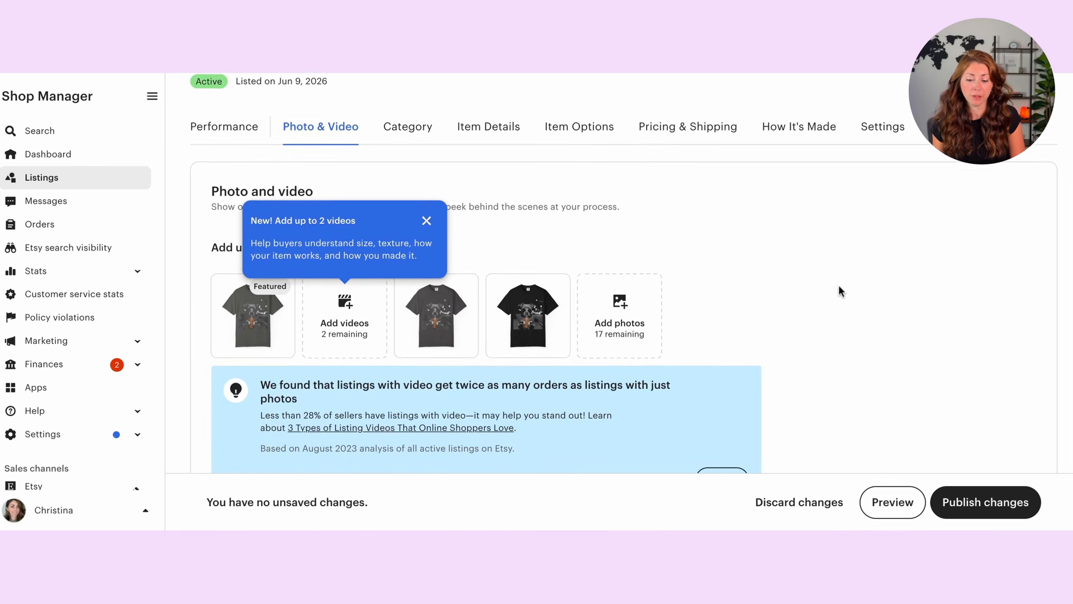
{"action": "scroll", "coordinate": [838, 284], "scroll_direction": "down", "scroll_amount": 1}
{"action": "scroll", "coordinate": [839, 284], "scroll_direction": "down", "scroll_amount": 5}
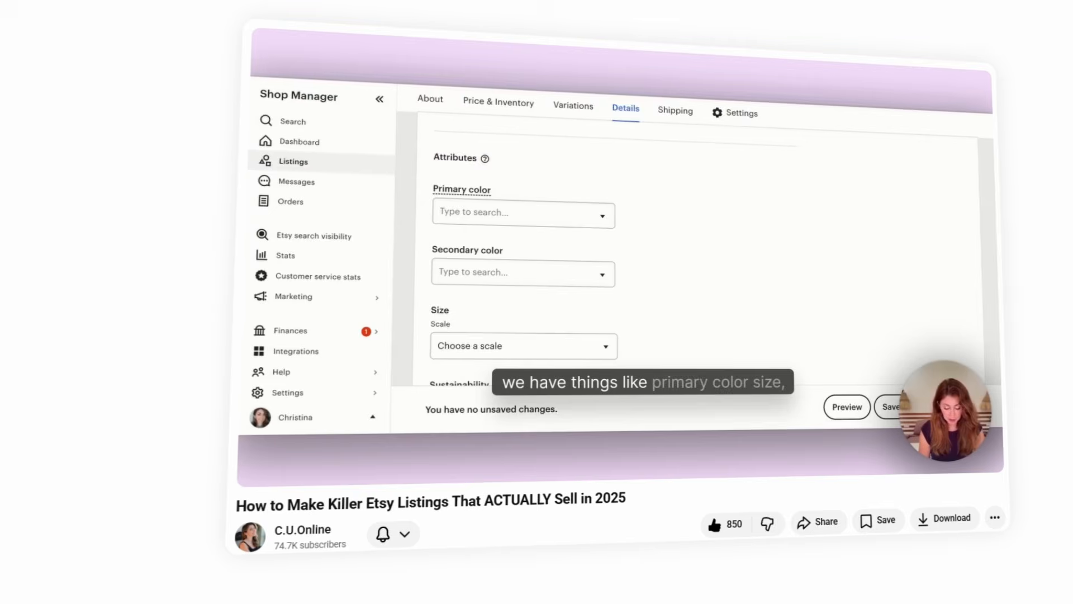
{"action": "scroll", "coordinate": [511, 208], "scroll_direction": "down", "scroll_amount": 2}
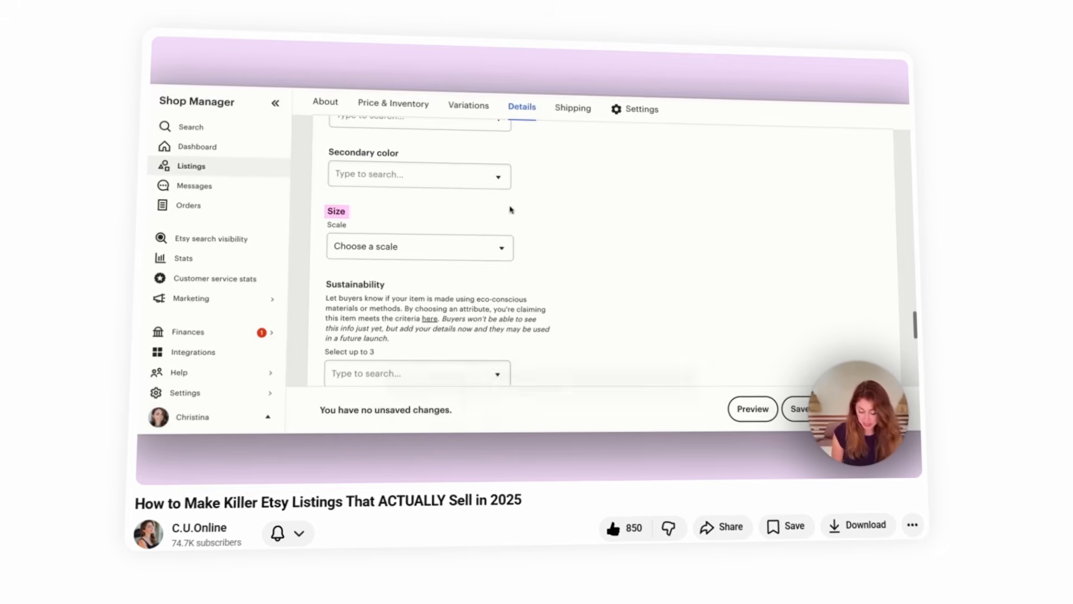
{"action": "scroll", "coordinate": [414, 218], "scroll_direction": "down", "scroll_amount": 2}
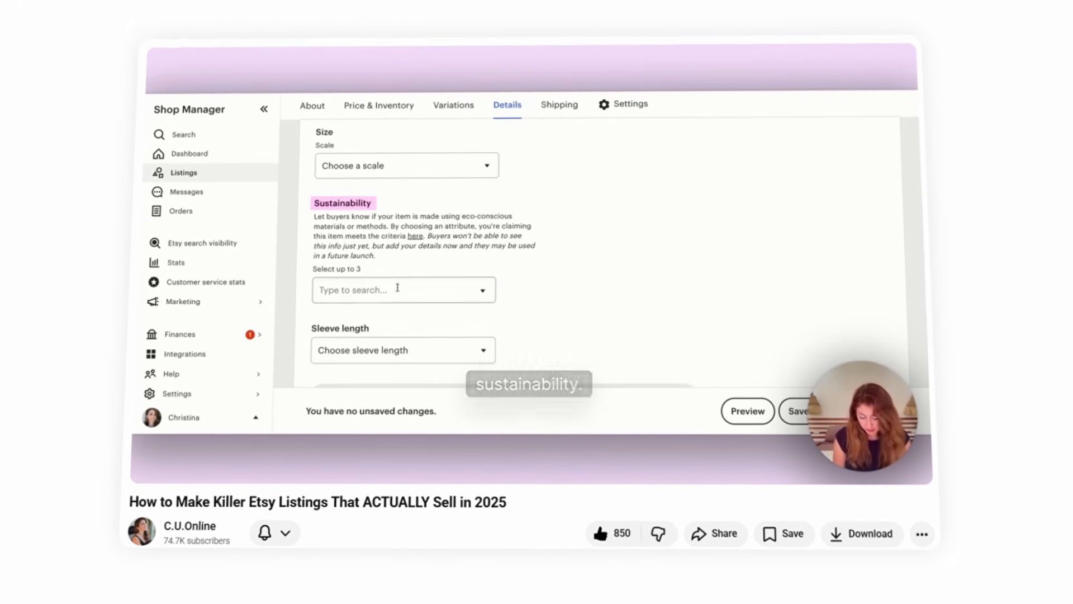
{"action": "left_click", "coordinate": [394, 288]}
{"action": "scroll", "coordinate": [394, 288], "scroll_direction": "down", "scroll_amount": 1}
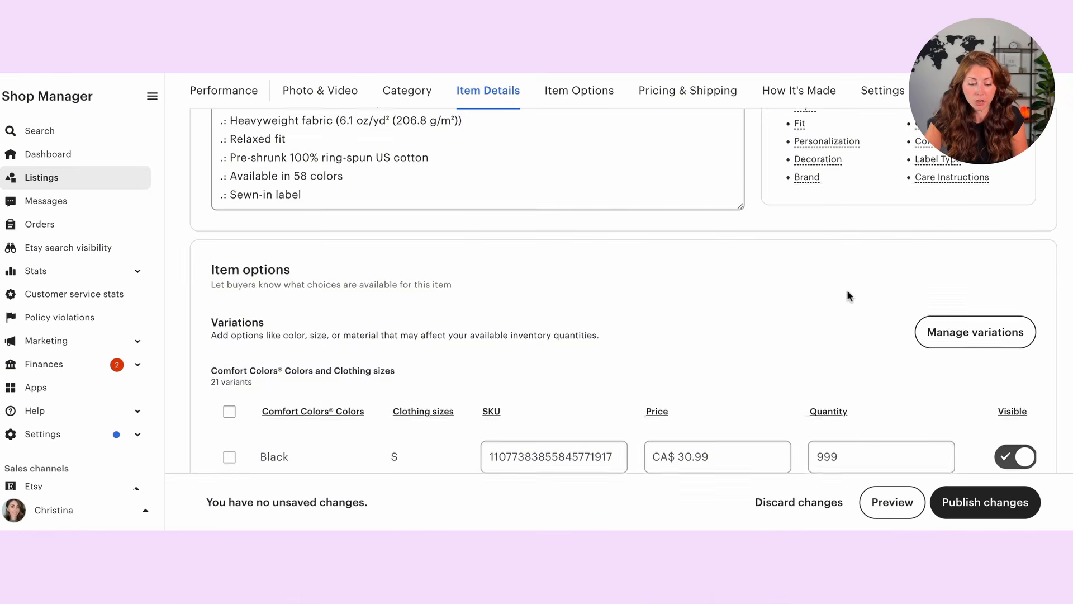
Step: Delete the Personalization text box from the T-shirt listing's custom options
{"action": "scroll", "coordinate": [847, 290], "scroll_direction": "down", "scroll_amount": 15}
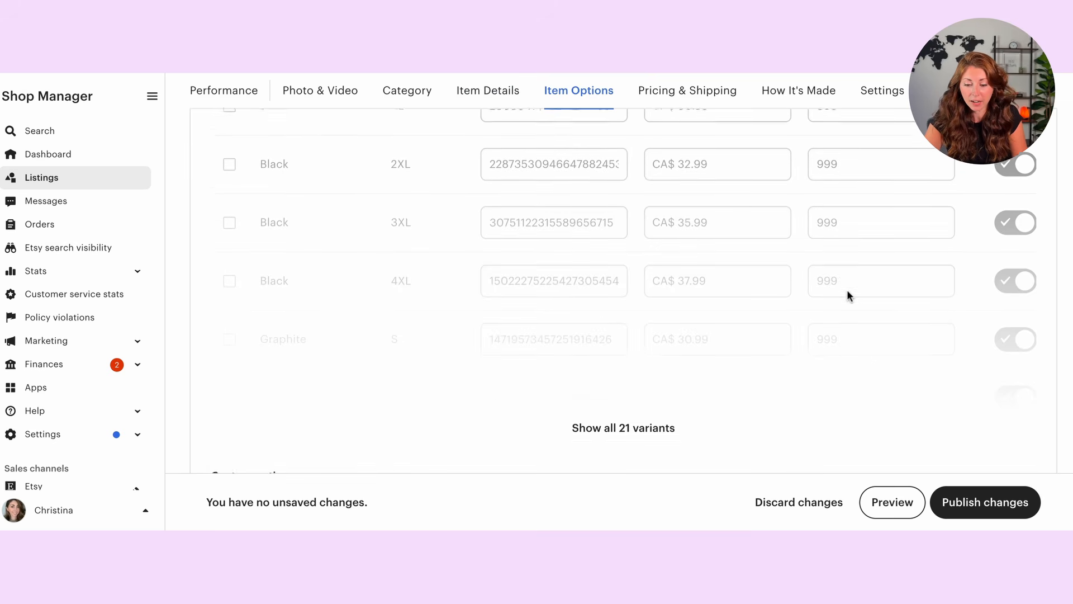
{"action": "scroll", "coordinate": [835, 293], "scroll_direction": "up", "scroll_amount": 4}
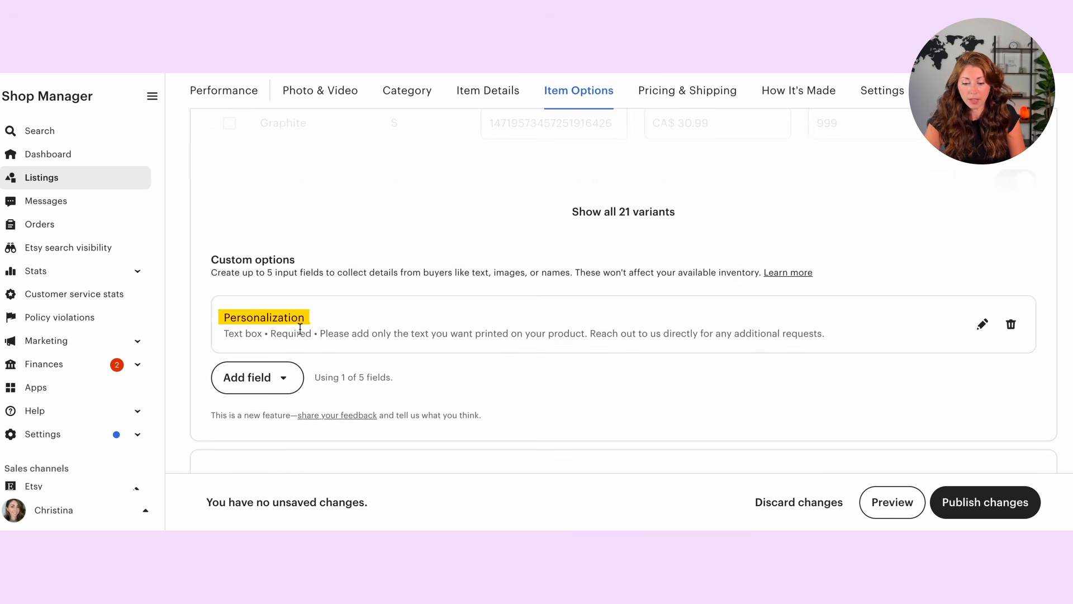
{"action": "left_click", "coordinate": [1011, 324]}
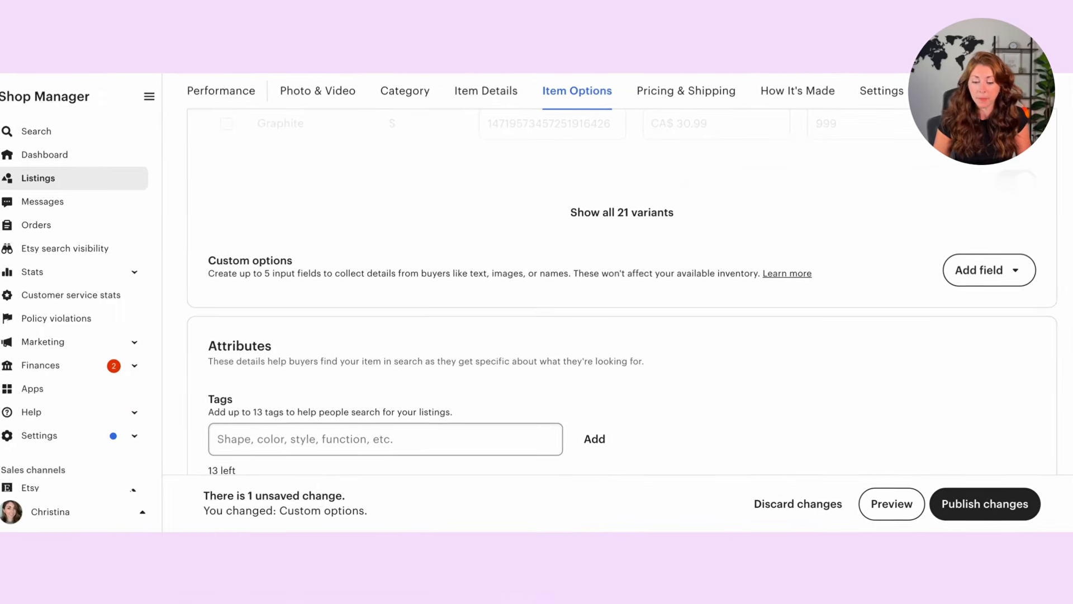
Step: Add a required file upload custom option titled "Dog photo" allowing 1 file, without buyer instructions, and publish the listing changes
{"action": "left_click", "coordinate": [997, 272]}
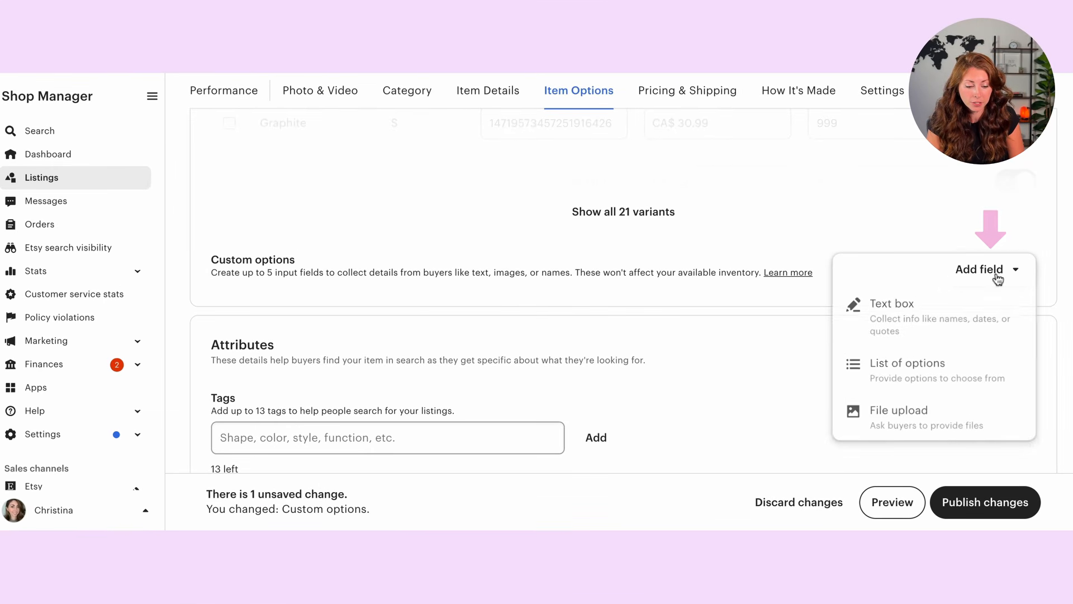
{"action": "left_click", "coordinate": [887, 428]}
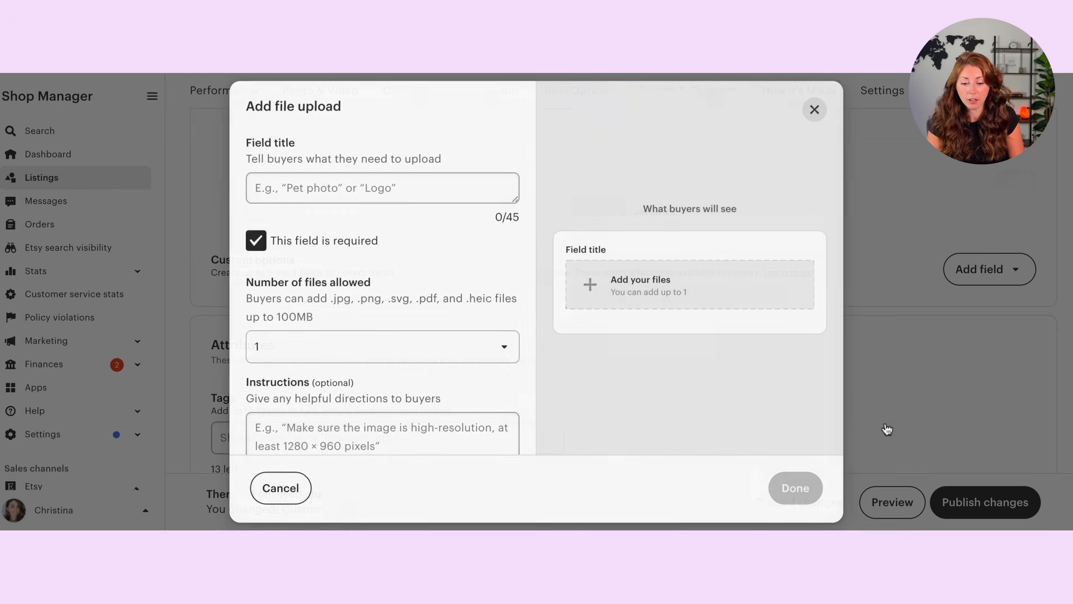
{"action": "left_click", "coordinate": [343, 188]}
{"action": "type", "text": "P"}
{"action": "key", "text": "BackSpace"}
{"action": "type", "text": "Dog photo"}
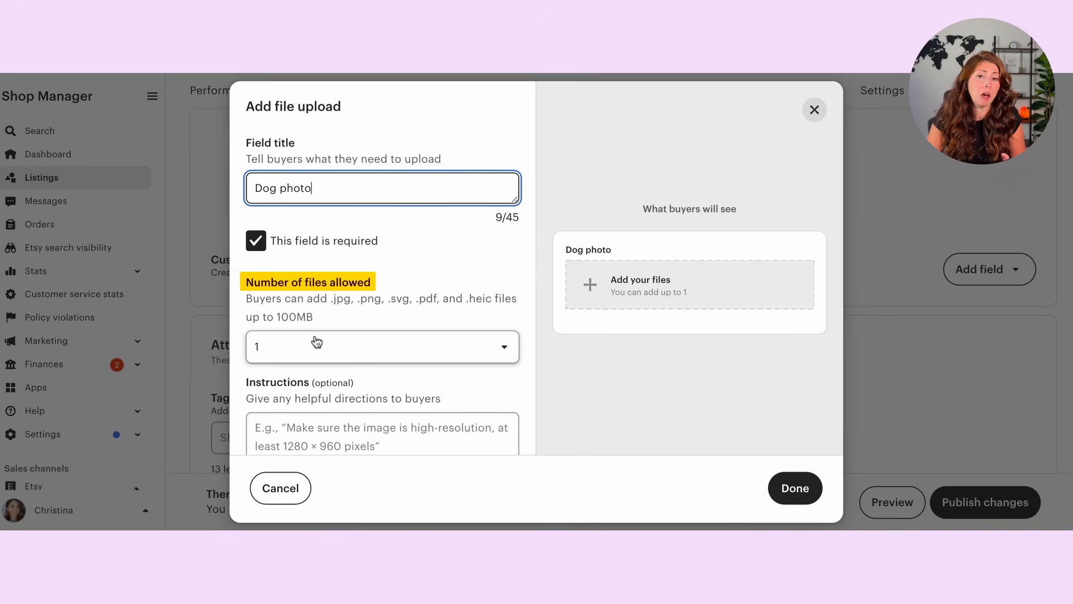
{"action": "scroll", "coordinate": [316, 342], "scroll_direction": "down", "scroll_amount": 2}
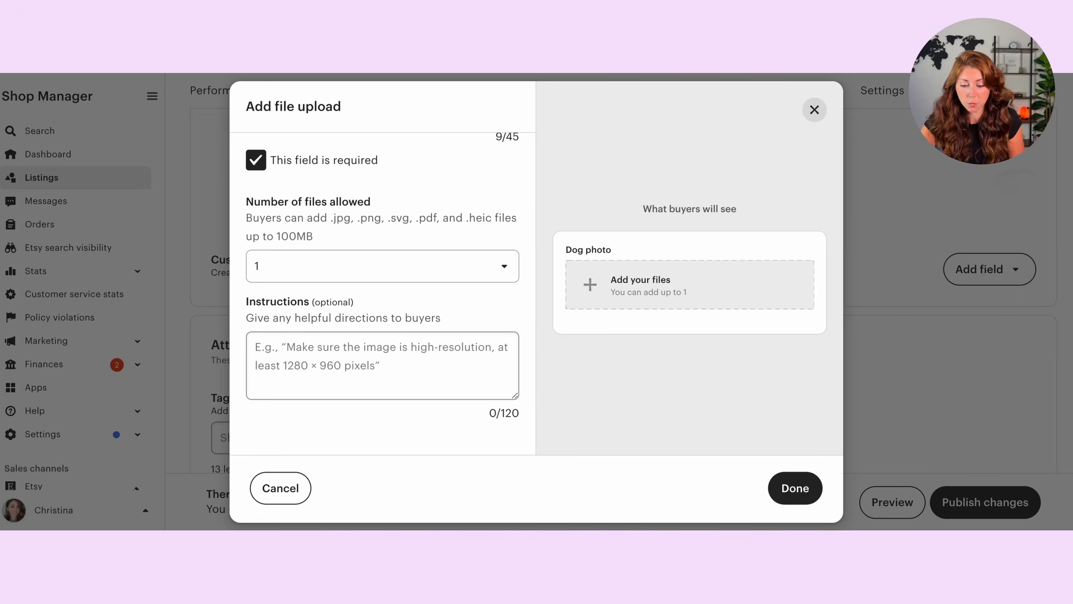
{"action": "left_click", "coordinate": [325, 374]}
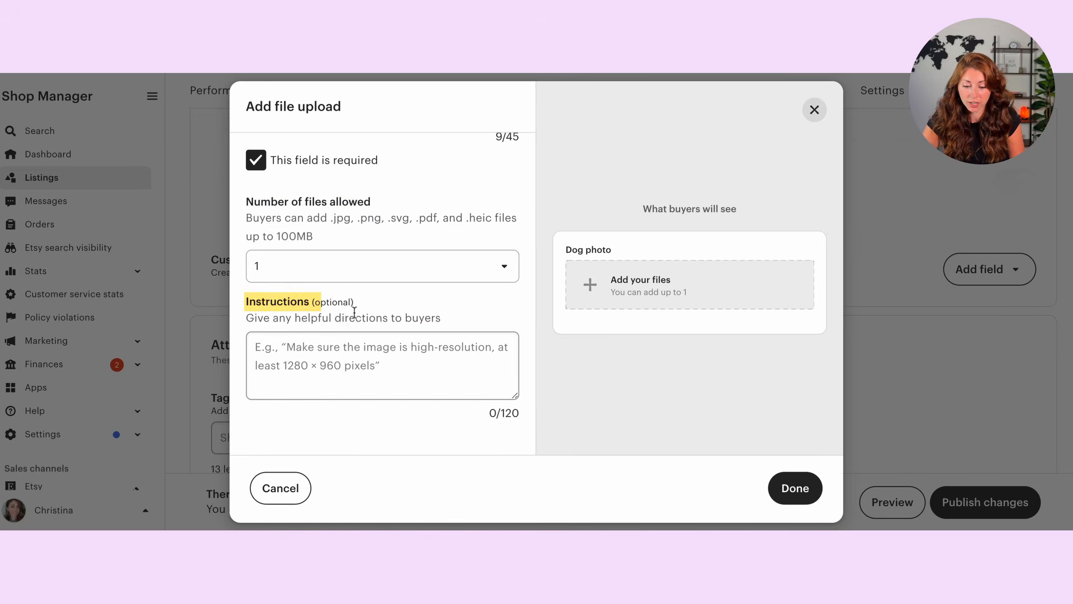
{"action": "left_click", "coordinate": [412, 363]}
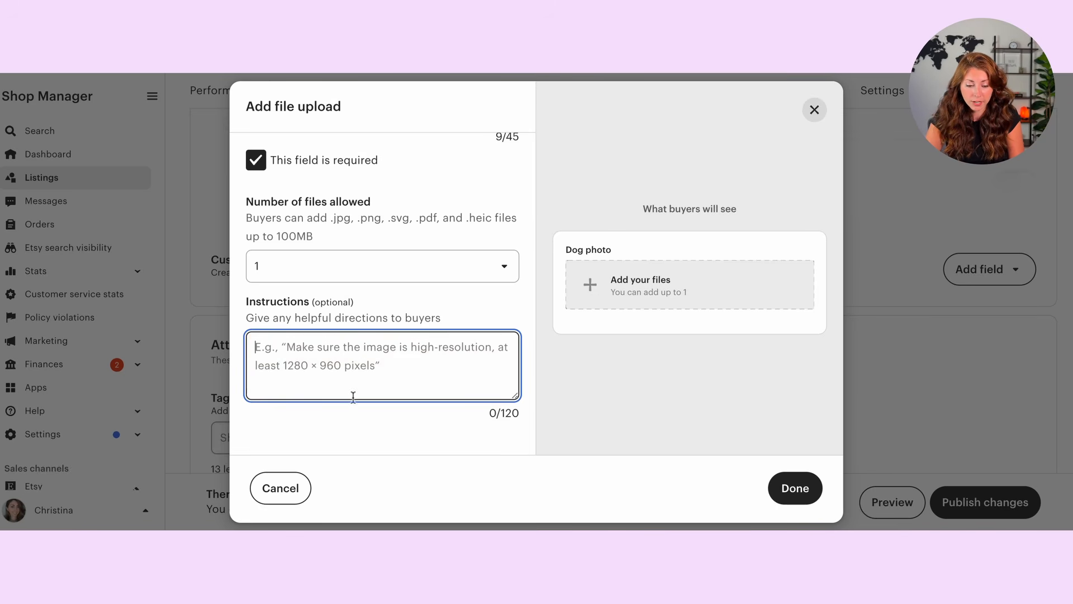
{"action": "left_click", "coordinate": [794, 488]}
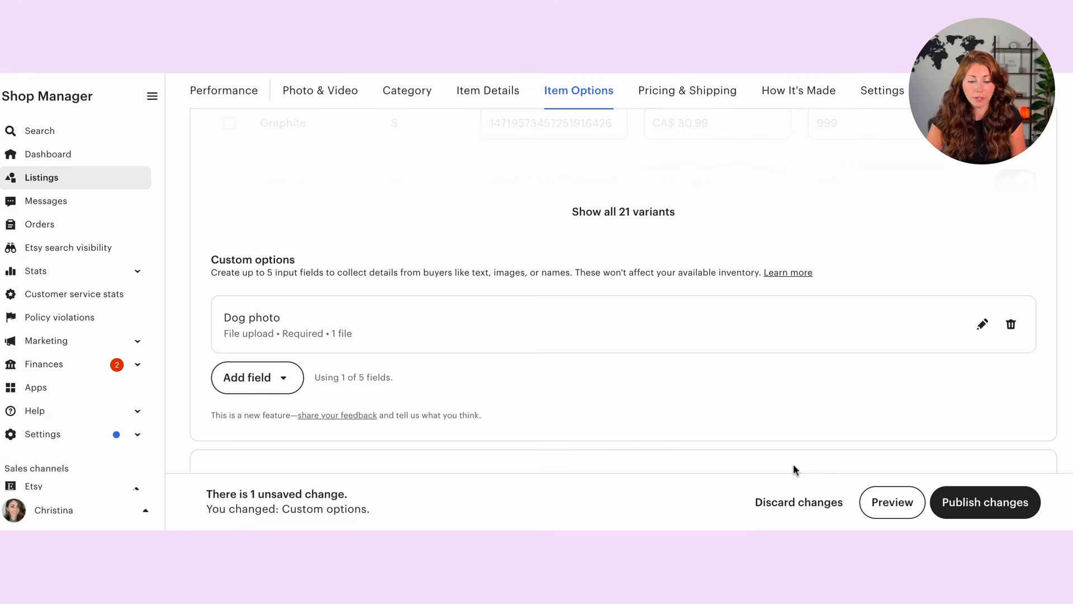
{"action": "left_click", "coordinate": [1017, 505]}
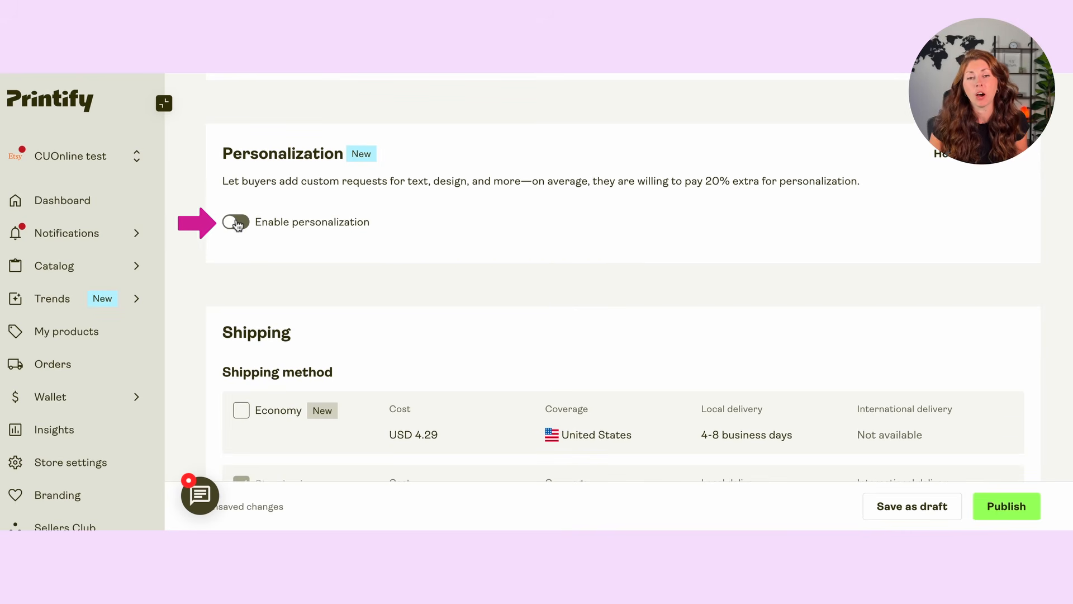
{"action": "left_click", "coordinate": [237, 224]}
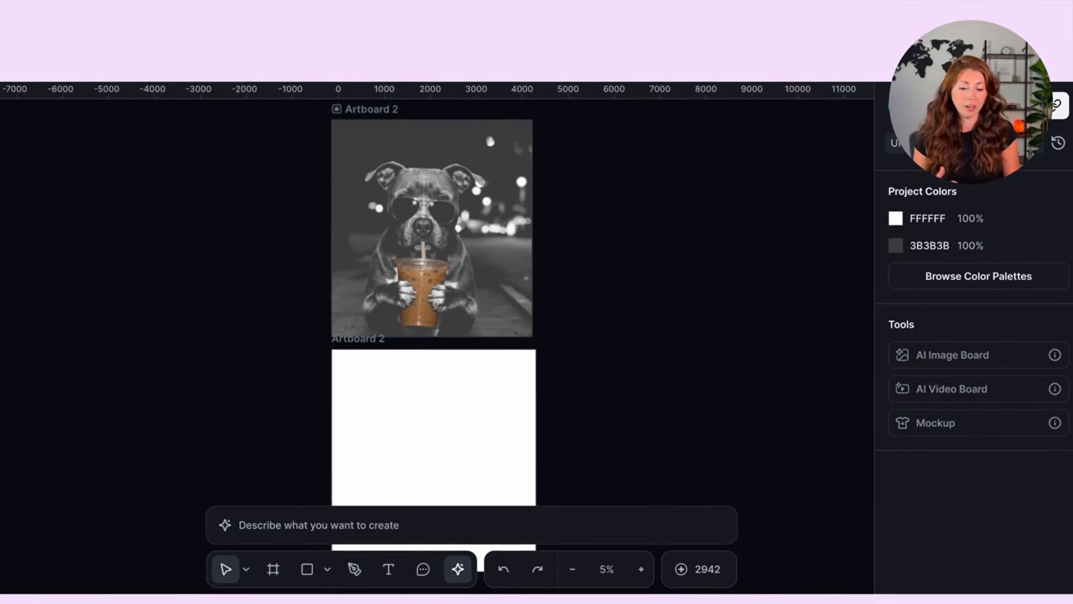
Step: Switch to Kittl and create an AI image board from the pitbull coffee artboard and the beagle photo artboard together
{"action": "scroll", "coordinate": [333, 317], "scroll_direction": "down", "scroll_amount": 2}
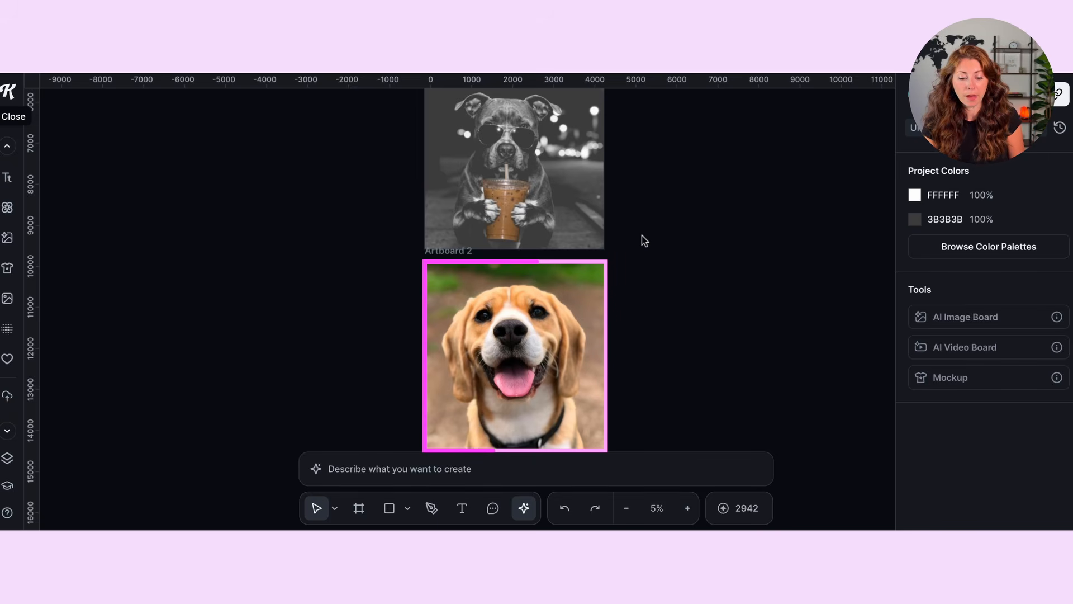
{"action": "scroll", "coordinate": [703, 282], "scroll_direction": "up", "scroll_amount": 2}
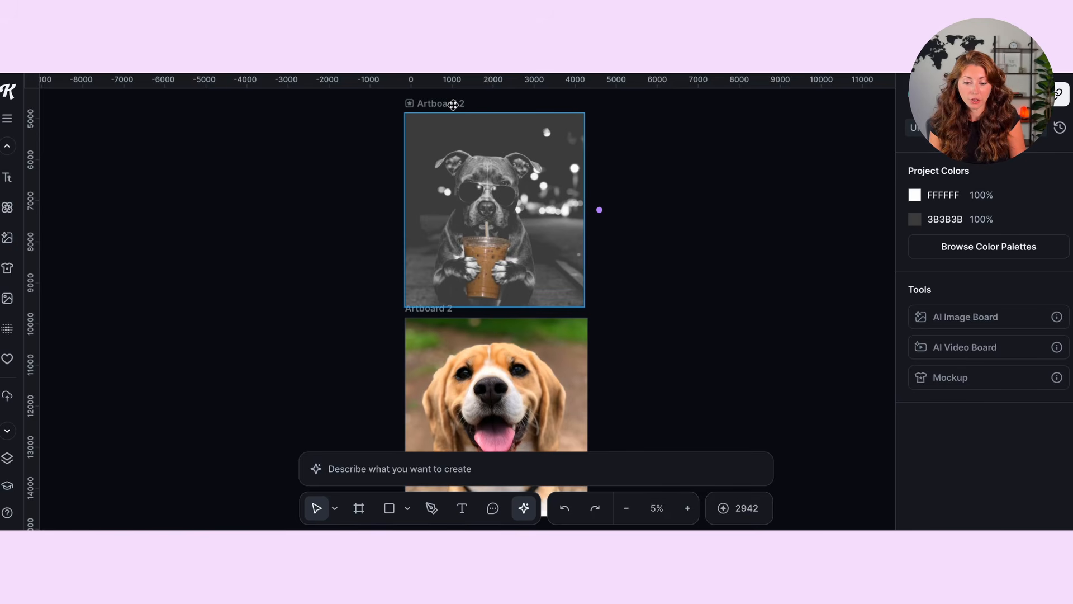
{"action": "left_click", "coordinate": [450, 104]}
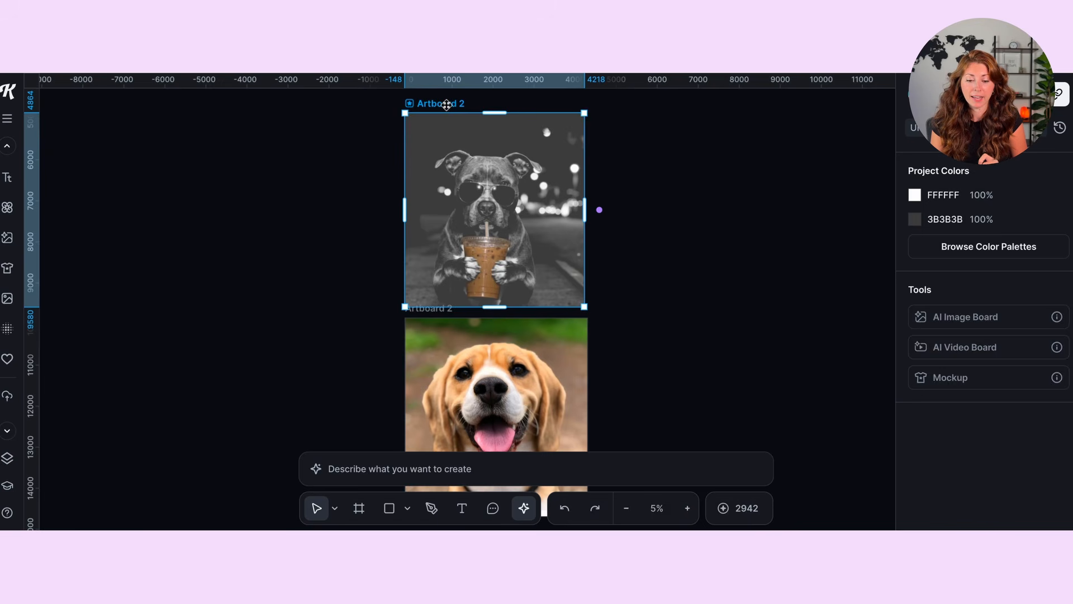
{"action": "scroll", "coordinate": [451, 273], "scroll_direction": "down", "scroll_amount": 2}
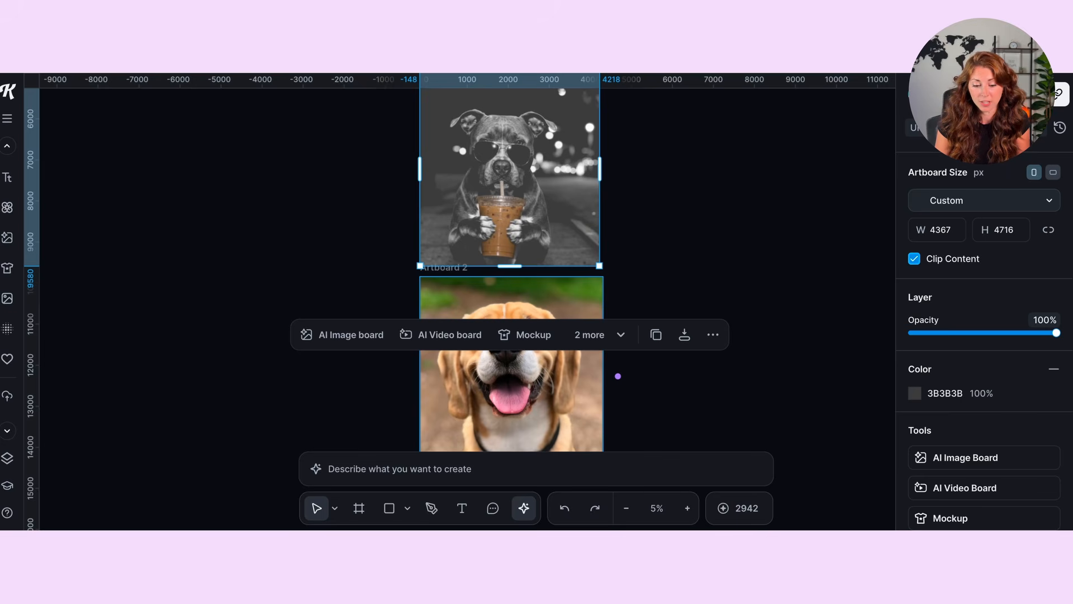
{"action": "left_click", "coordinate": [445, 267], "text": "shift"}
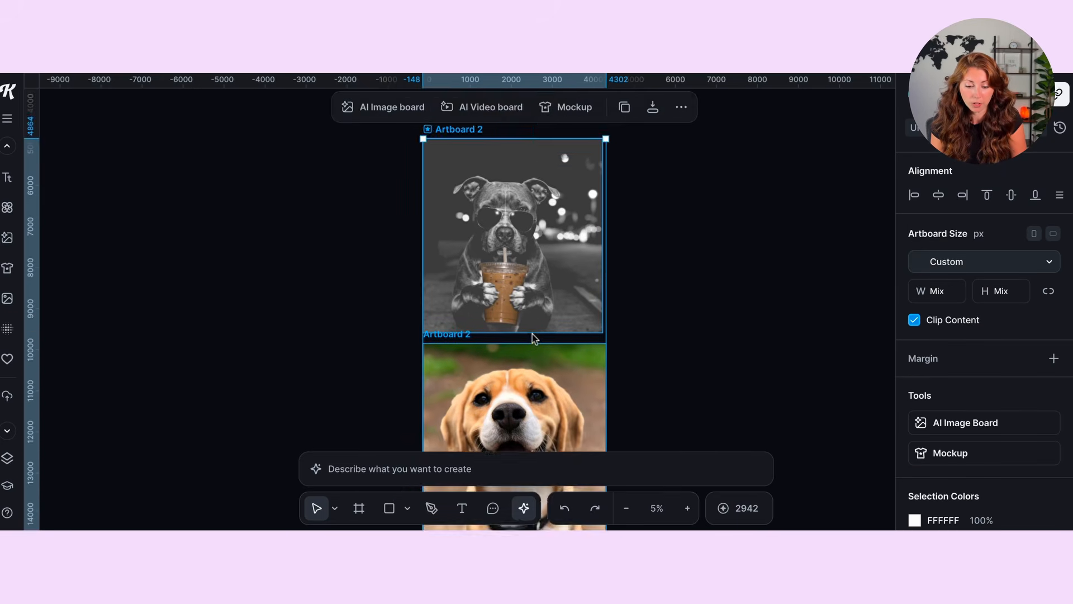
{"action": "scroll", "coordinate": [532, 333], "scroll_direction": "down", "scroll_amount": 3}
{"action": "scroll", "coordinate": [531, 333], "scroll_direction": "up", "scroll_amount": 5}
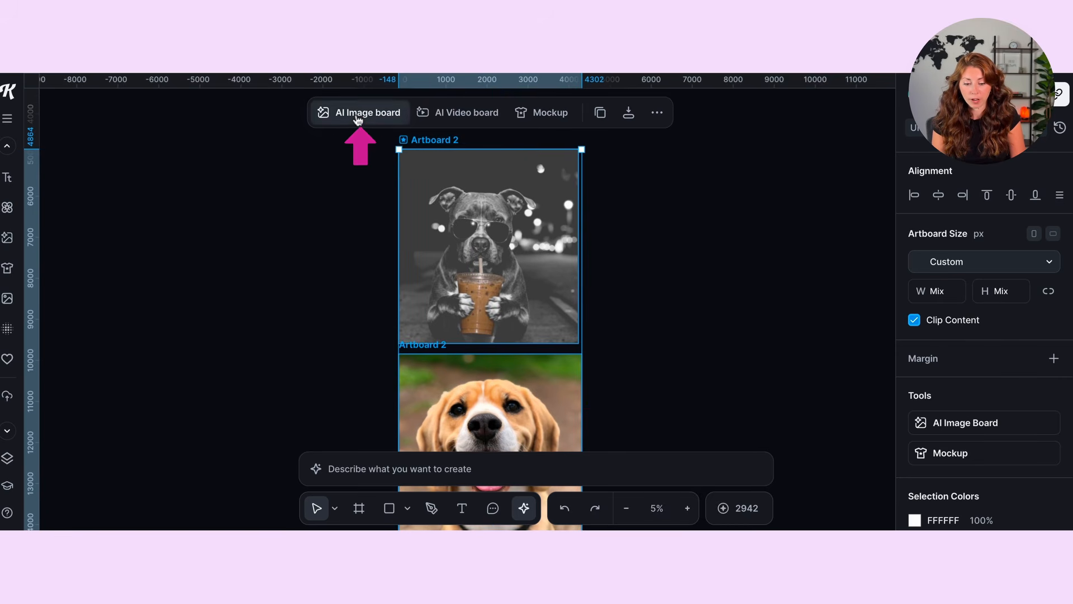
{"action": "left_click", "coordinate": [357, 113]}
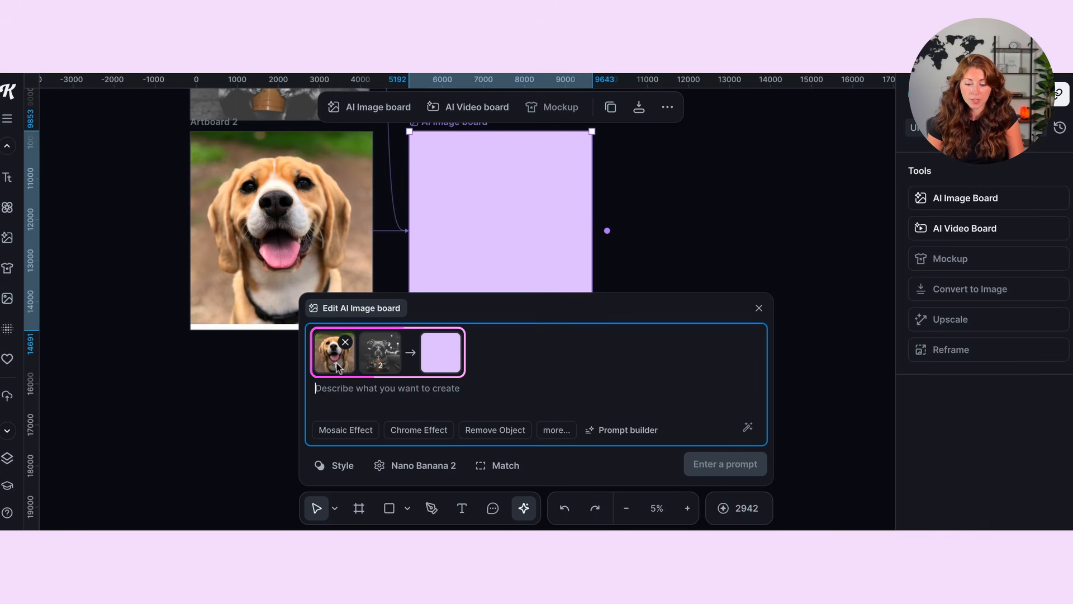
Step: Move the AI image board away from its source artboards and generate it with "replace the dog in the coffee photo with this dog"
{"action": "scroll", "coordinate": [468, 180], "scroll_direction": "up", "scroll_amount": 1}
{"action": "mouse_move", "coordinate": [452, 162]}
{"action": "left_mouse_down"}
{"action": "mouse_move", "coordinate": [528, 99]}
{"action": "mouse_move", "coordinate": [529, 79]}
{"action": "left_mouse_up"}
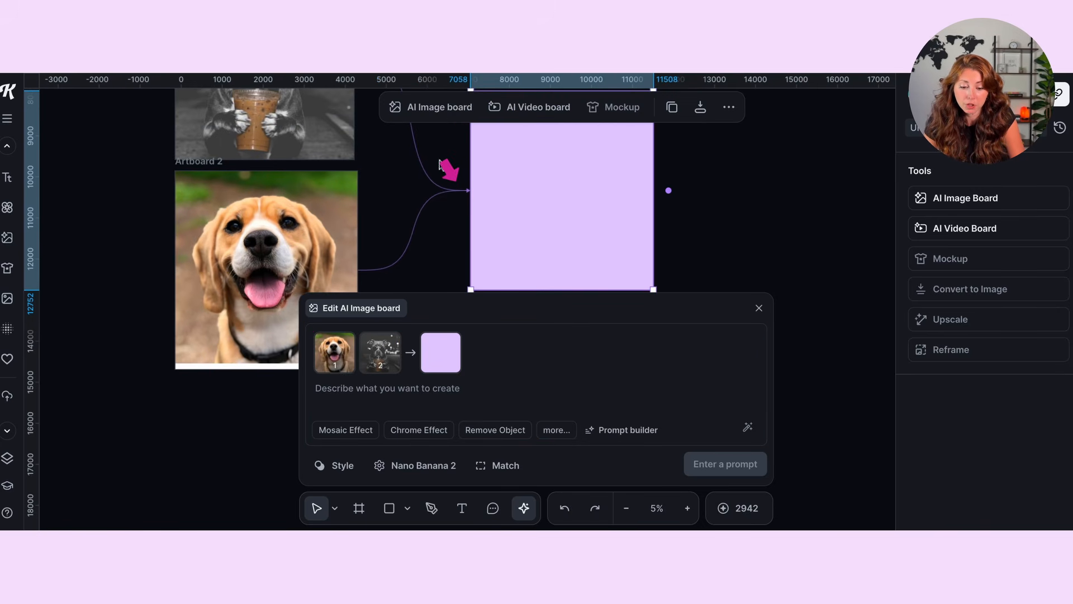
{"action": "scroll", "coordinate": [588, 221], "scroll_direction": "up", "scroll_amount": 1}
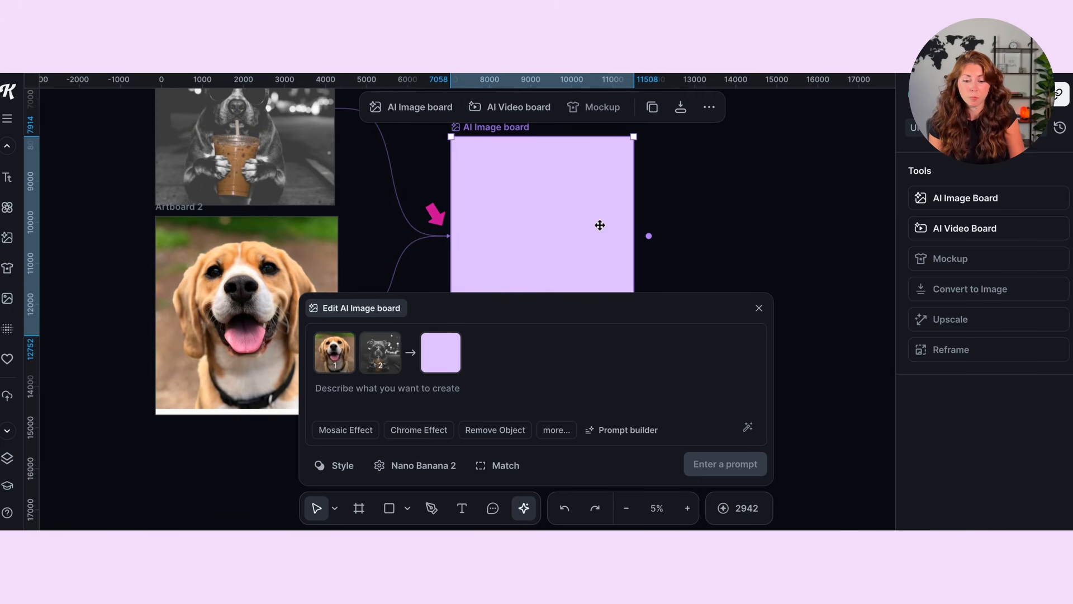
{"action": "left_click", "coordinate": [385, 390]}
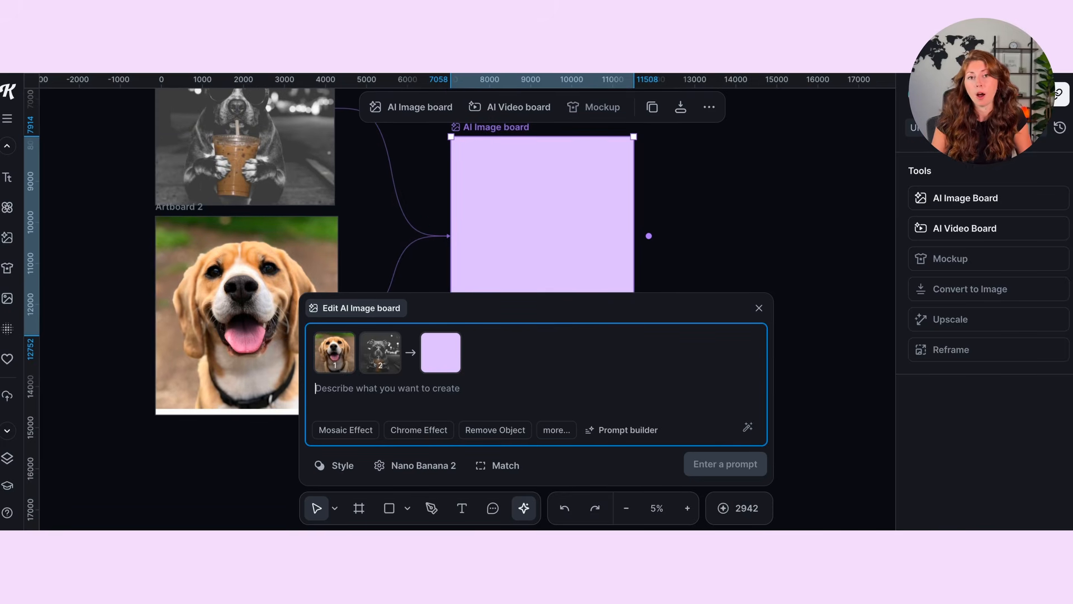
{"action": "type", "text": "replace the dog in the coffee photo with this dog"}
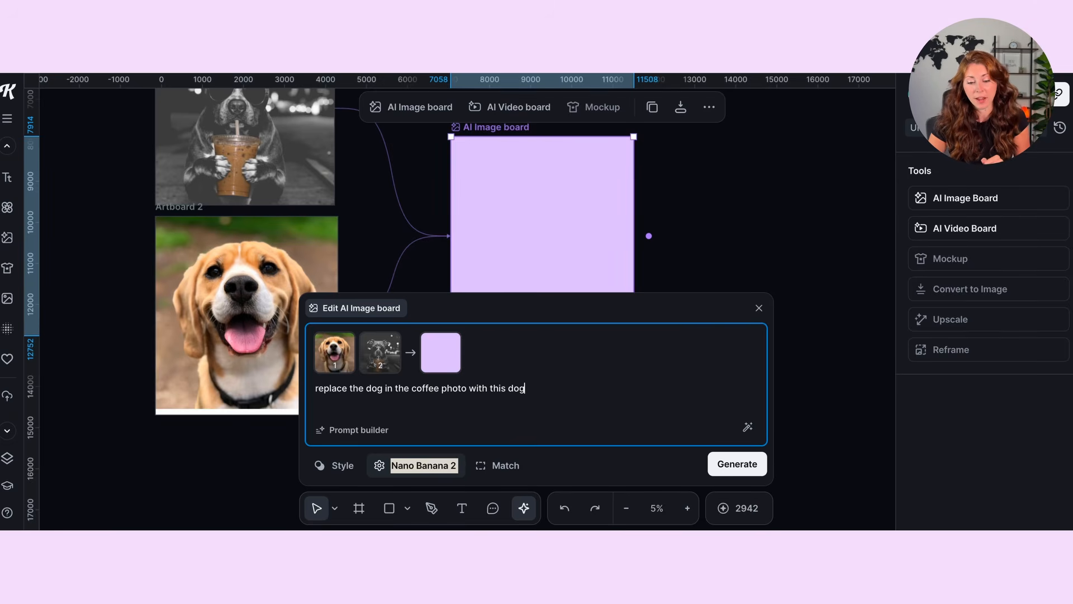
{"action": "left_click", "coordinate": [734, 467]}
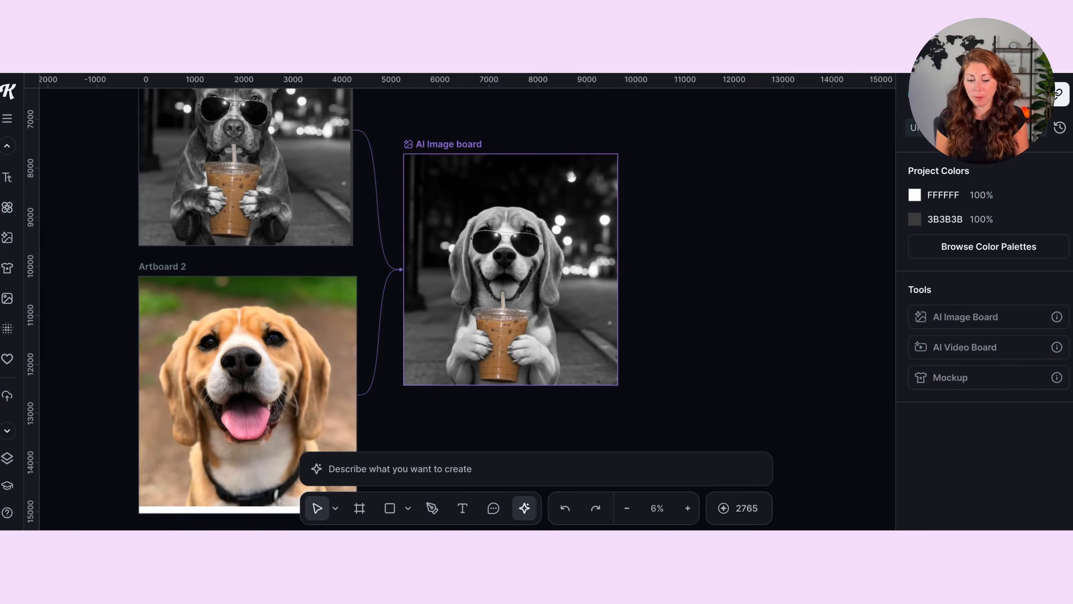
Step: Examine the generated beagle image along with its prompt wording about black and white and its chosen AI model
{"action": "left_click", "coordinate": [506, 197]}
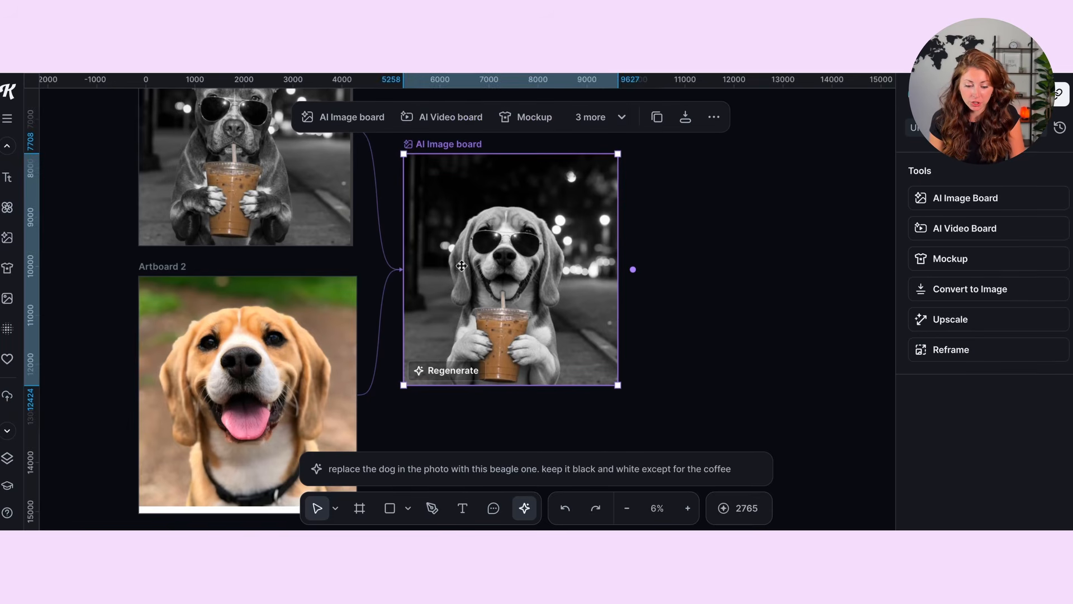
{"action": "left_click", "coordinate": [525, 459]}
{"action": "left_click_drag", "start_coordinate": [529, 388], "coordinate": [716, 388]}
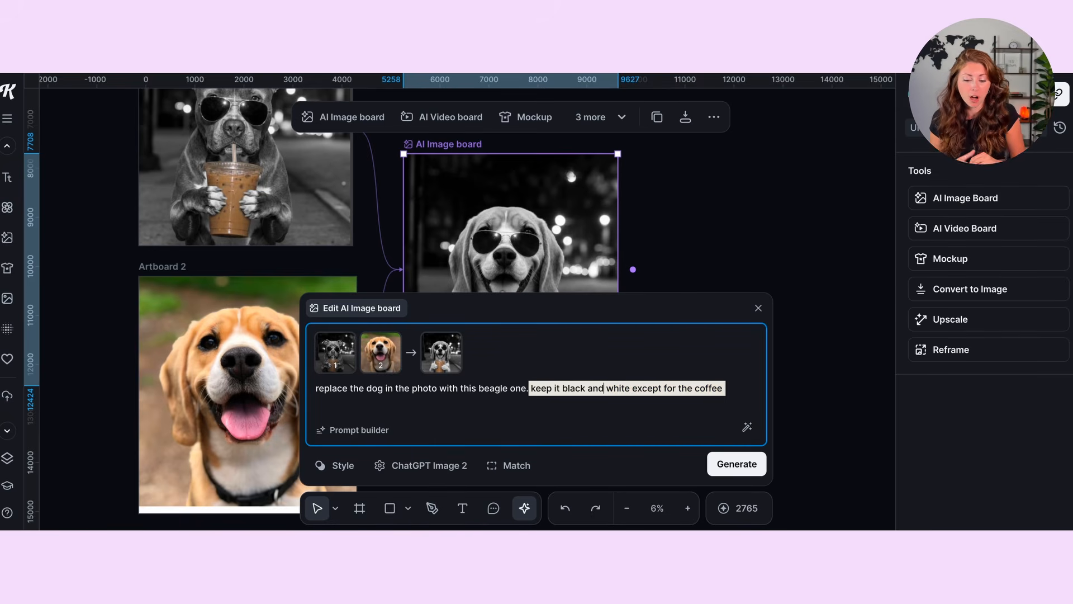
{"action": "left_click", "coordinate": [605, 388]}
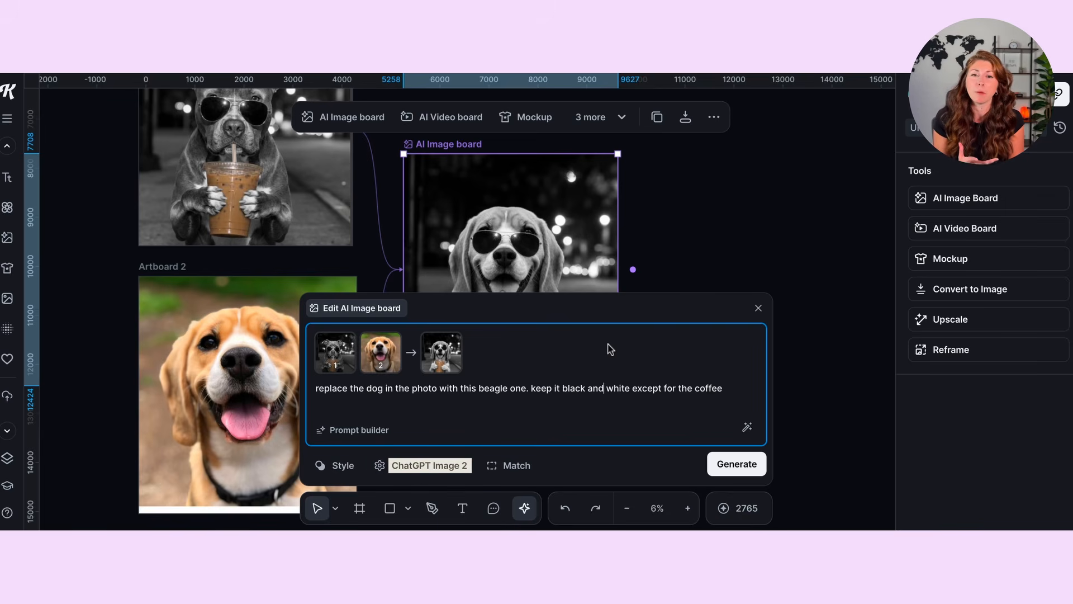
{"action": "scroll", "coordinate": [616, 278], "scroll_direction": "down", "scroll_amount": 3}
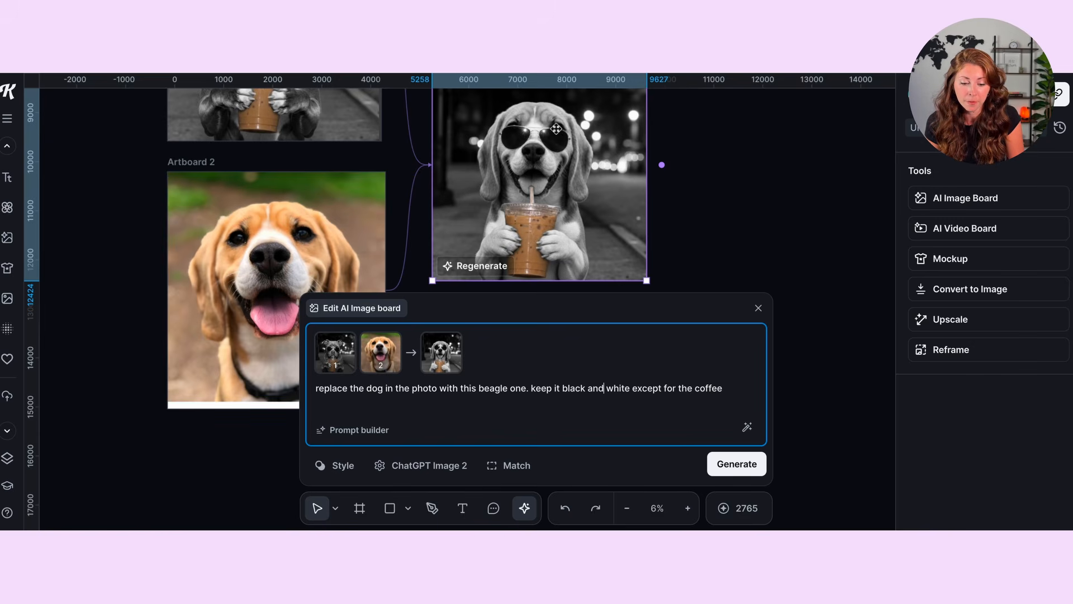
{"action": "scroll", "coordinate": [514, 223], "scroll_direction": "down", "scroll_amount": 2}
{"action": "left_click", "coordinate": [769, 206]}
{"action": "scroll", "coordinate": [769, 206], "scroll_direction": "up", "scroll_amount": 2}
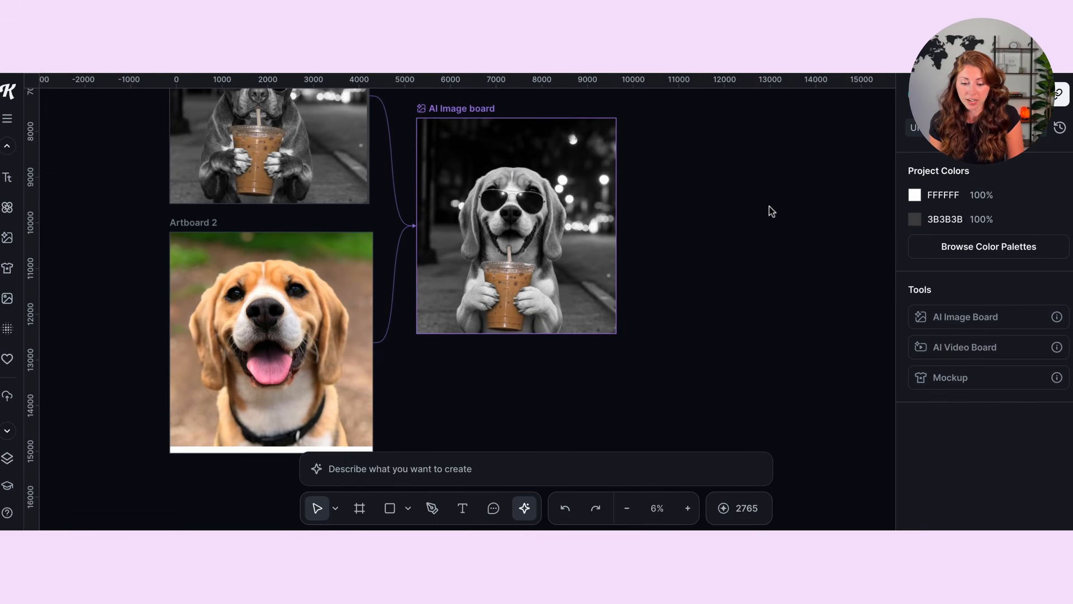
Step: Convert the AI image board with the coffee-drinking beagle to a standalone image
{"action": "left_click", "coordinate": [447, 183]}
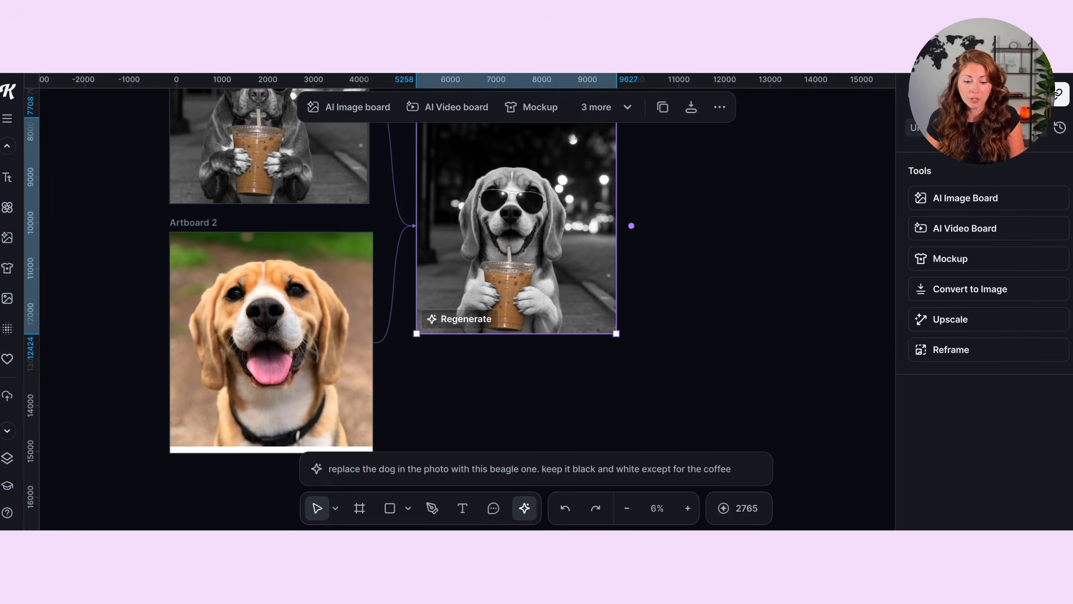
{"action": "scroll", "coordinate": [386, 273], "scroll_direction": "up", "scroll_amount": 1}
{"action": "left_click", "coordinate": [588, 107]}
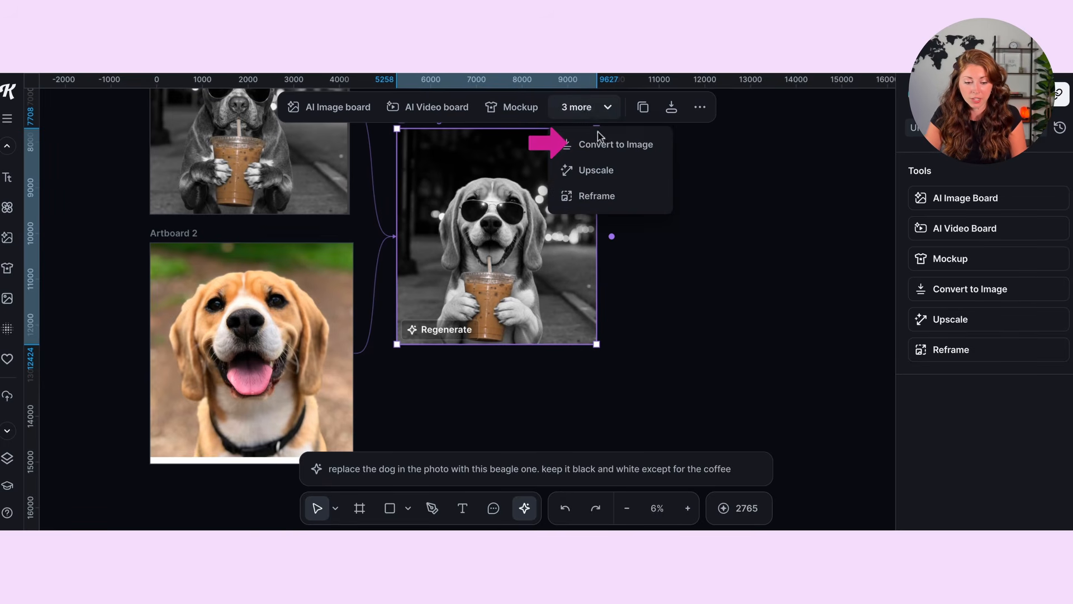
{"action": "left_click", "coordinate": [611, 147]}
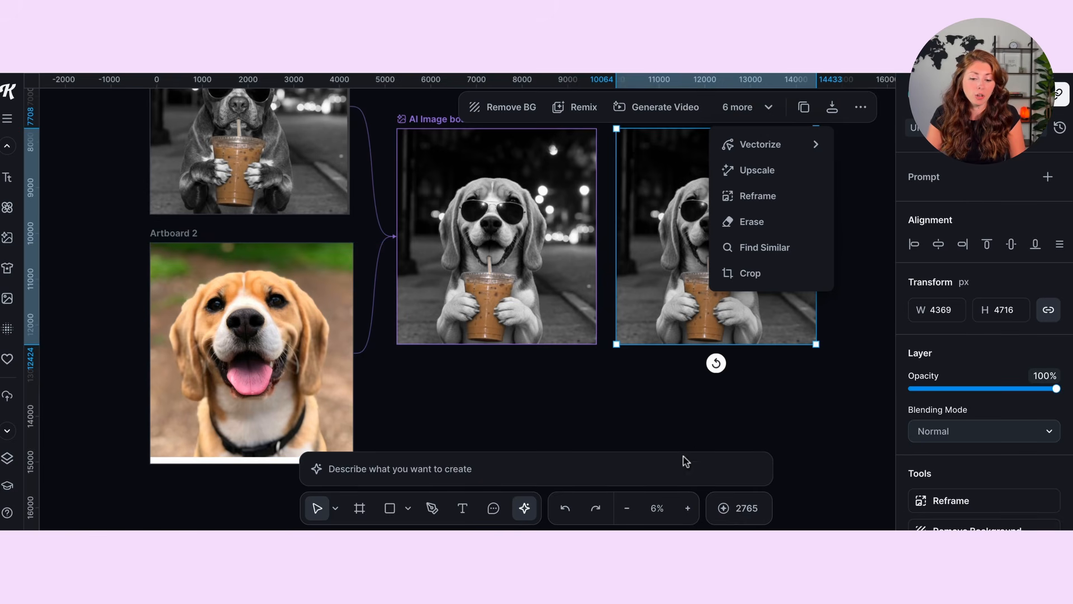
{"action": "left_click", "coordinate": [604, 443]}
Step: Replace the original beagle photo on Artboard 2 with the generated black-and-white image of the coffee-drinking beagle
{"action": "left_click", "coordinate": [186, 353]}
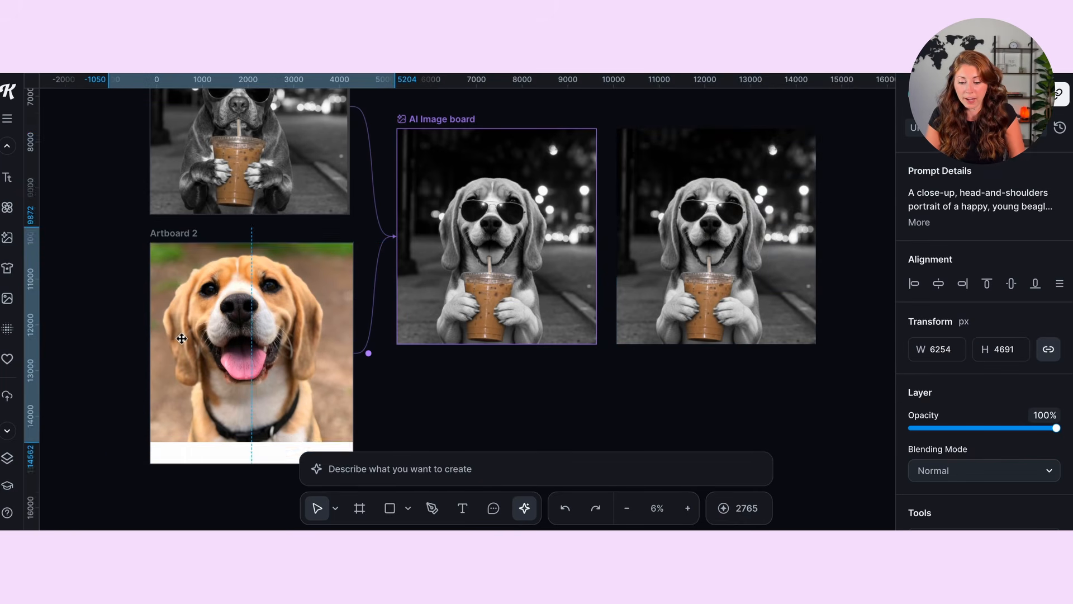
{"action": "key", "text": "Delete"}
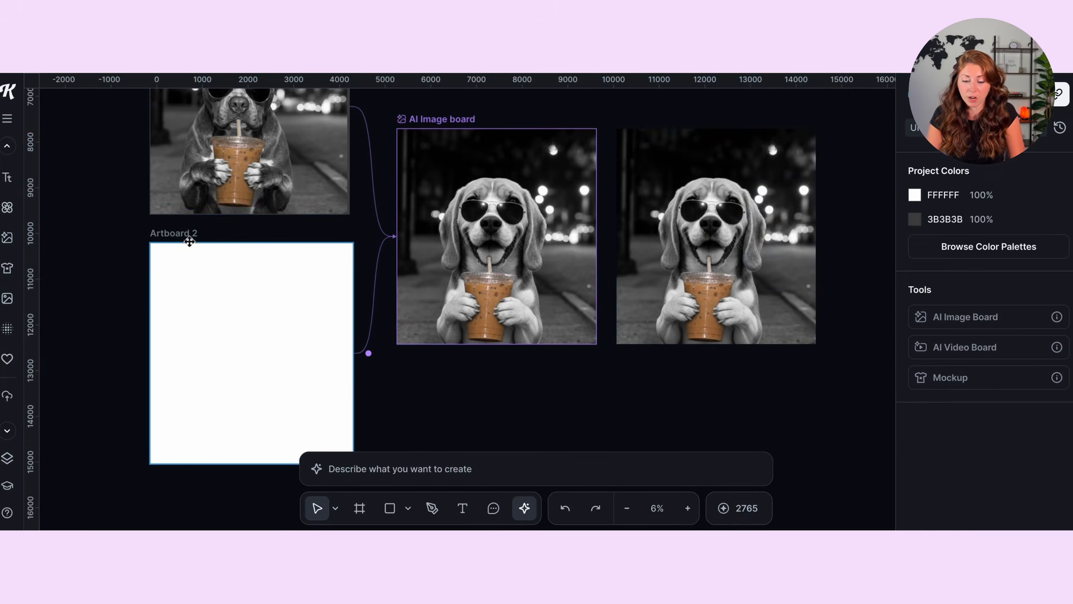
{"action": "key", "text": "ctrl+z"}
{"action": "scroll", "coordinate": [223, 240], "scroll_direction": "up", "scroll_amount": 3}
{"action": "left_click", "coordinate": [243, 205]}
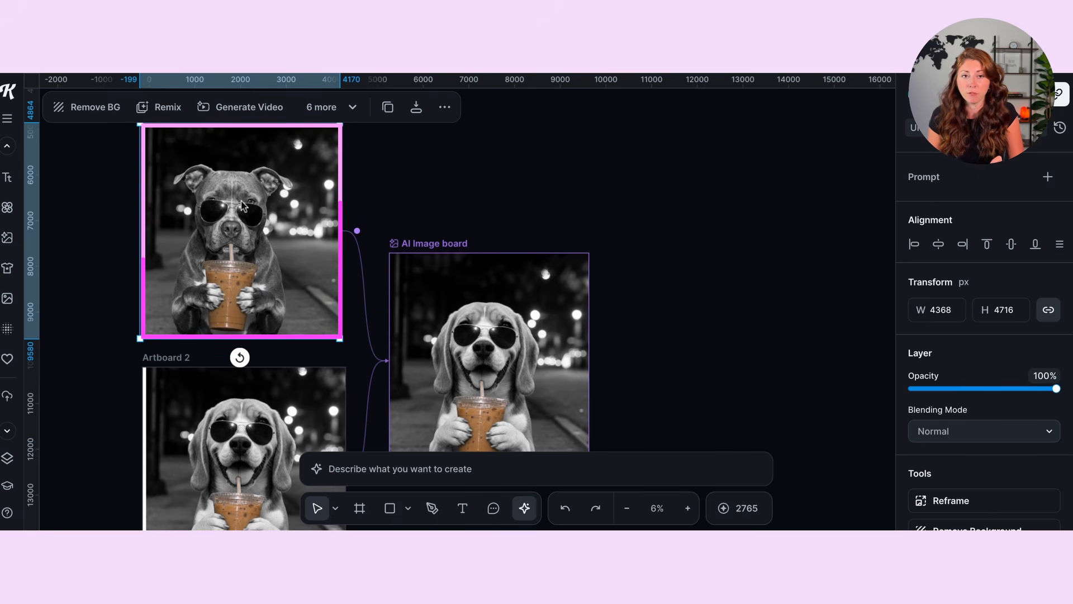
Step: Position the generated beagle image on Artboard 2 and enlarge it to about 4451 × 4805 px to span the artboard's width
{"action": "scroll", "coordinate": [410, 216], "scroll_direction": "down", "scroll_amount": 3}
{"action": "scroll", "coordinate": [410, 215], "scroll_direction": "left", "scroll_amount": 2}
{"action": "left_click", "coordinate": [361, 327]}
{"action": "left_click_drag", "start_coordinate": [355, 340], "coordinate": [356, 343]}
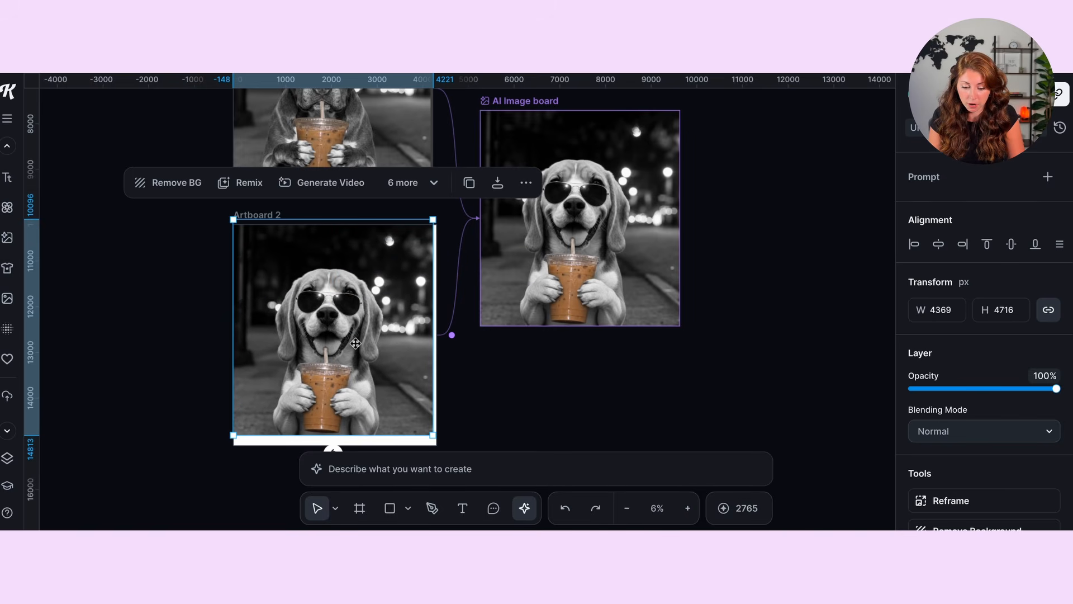
{"action": "left_click_drag", "start_coordinate": [431, 442], "coordinate": [437, 440]}
Step: Add a photo filter to the beagle image and remove the dark background color, sampled from the image's upper area
{"action": "scroll", "coordinate": [1015, 323], "scroll_direction": "down", "scroll_amount": 4}
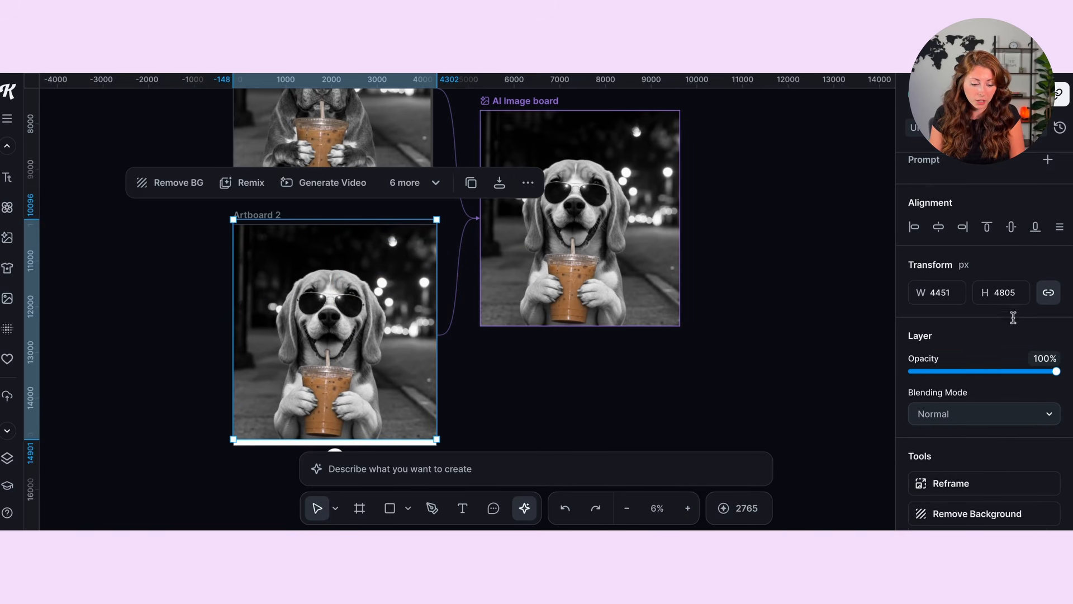
{"action": "left_click", "coordinate": [945, 511]}
{"action": "scroll", "coordinate": [995, 492], "scroll_direction": "down", "scroll_amount": 1}
{"action": "left_click", "coordinate": [1010, 474]}
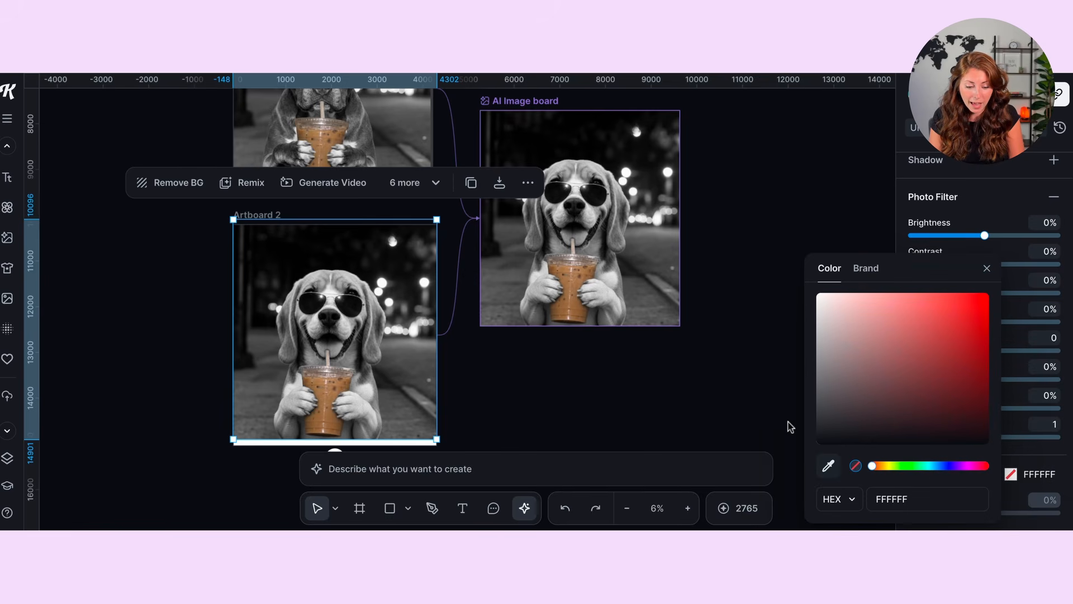
{"action": "left_click", "coordinate": [829, 466]}
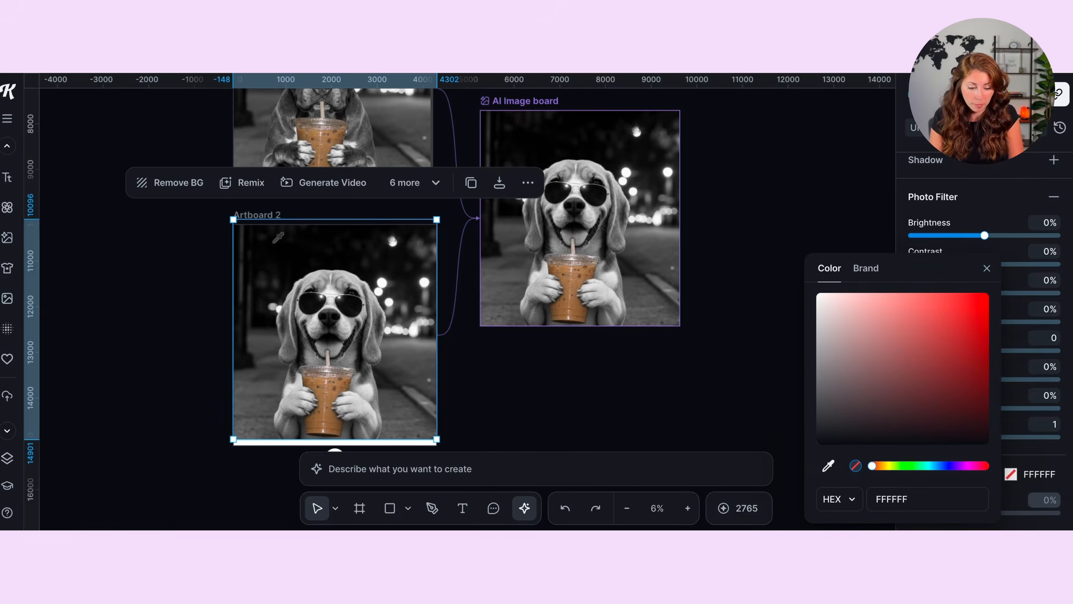
{"action": "left_click", "coordinate": [273, 242]}
{"action": "left_click_drag", "start_coordinate": [913, 512], "coordinate": [948, 512]}
{"action": "left_click", "coordinate": [756, 424]}
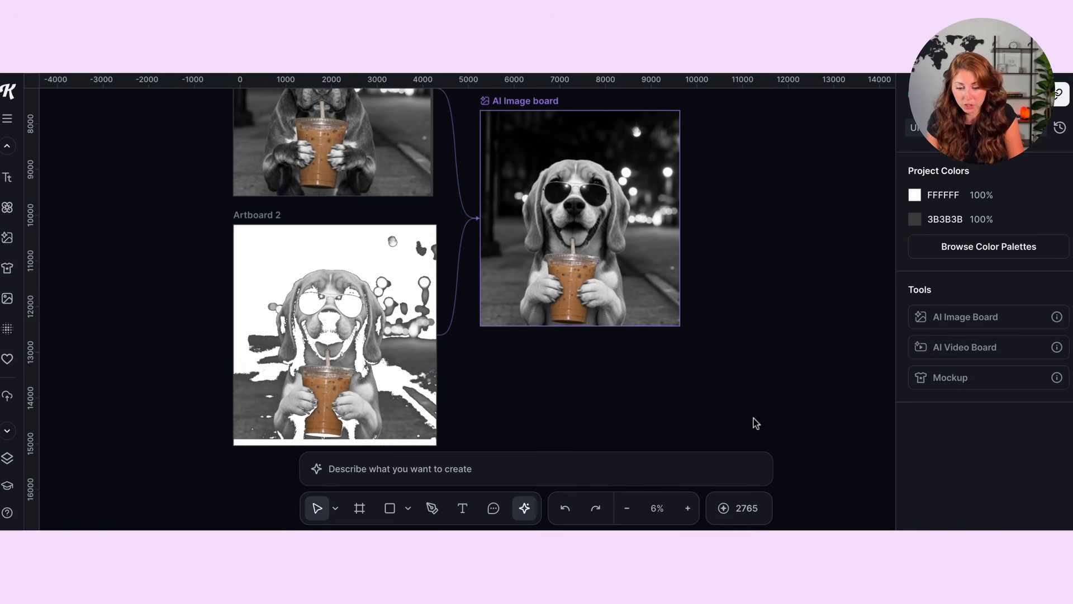
Step: Set the background color of Artboard 2 to dark gray 242424 and check how the beagle design blends with it
{"action": "left_click", "coordinate": [254, 214]}
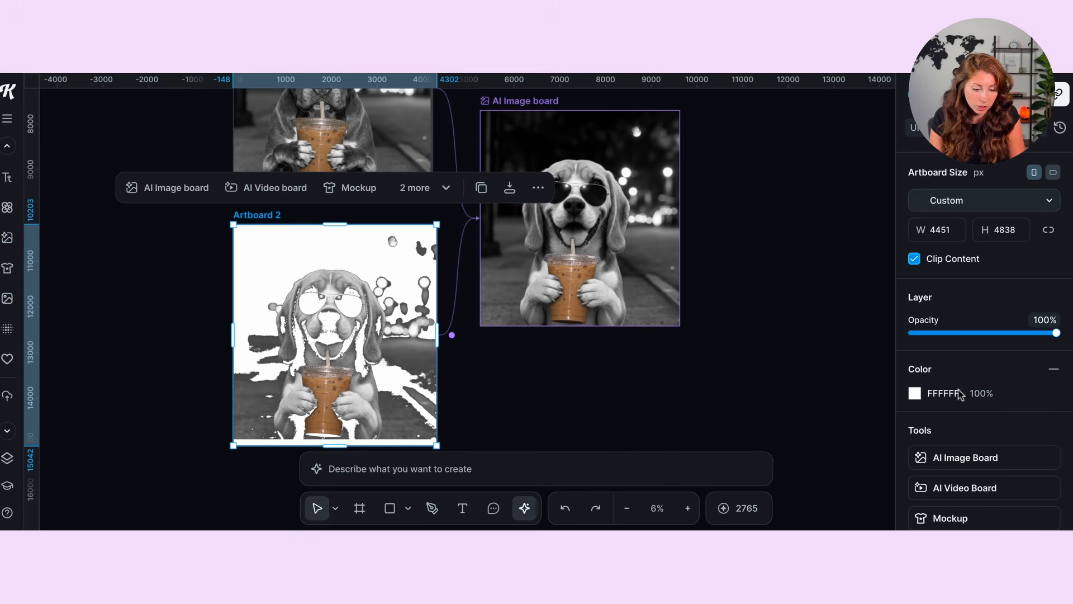
{"action": "left_click", "coordinate": [915, 394]}
{"action": "left_click_drag", "start_coordinate": [751, 321], "coordinate": [617, 403]}
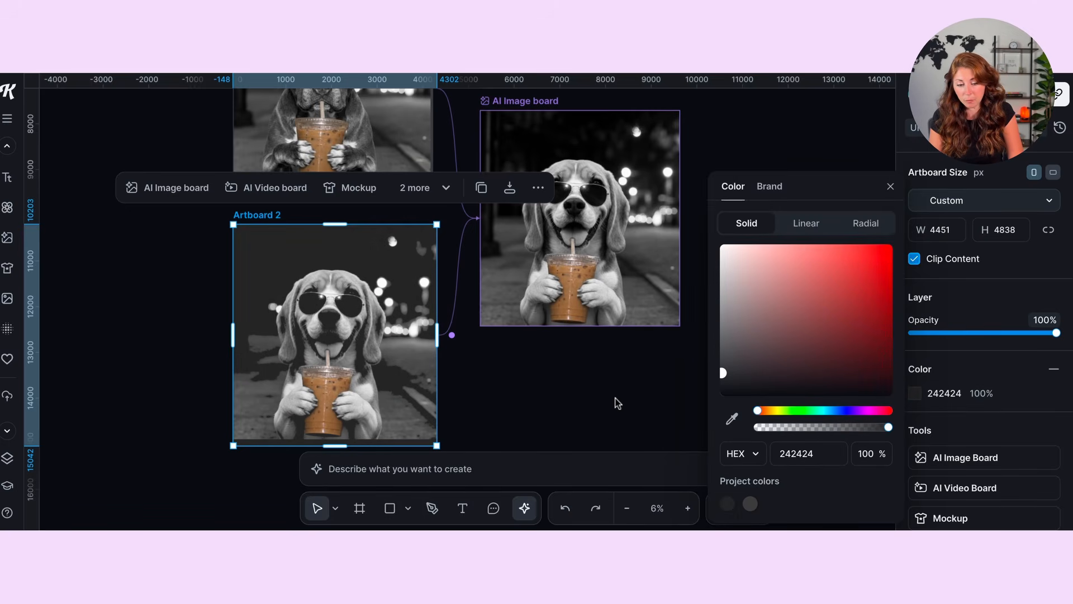
{"action": "left_click", "coordinate": [618, 403]}
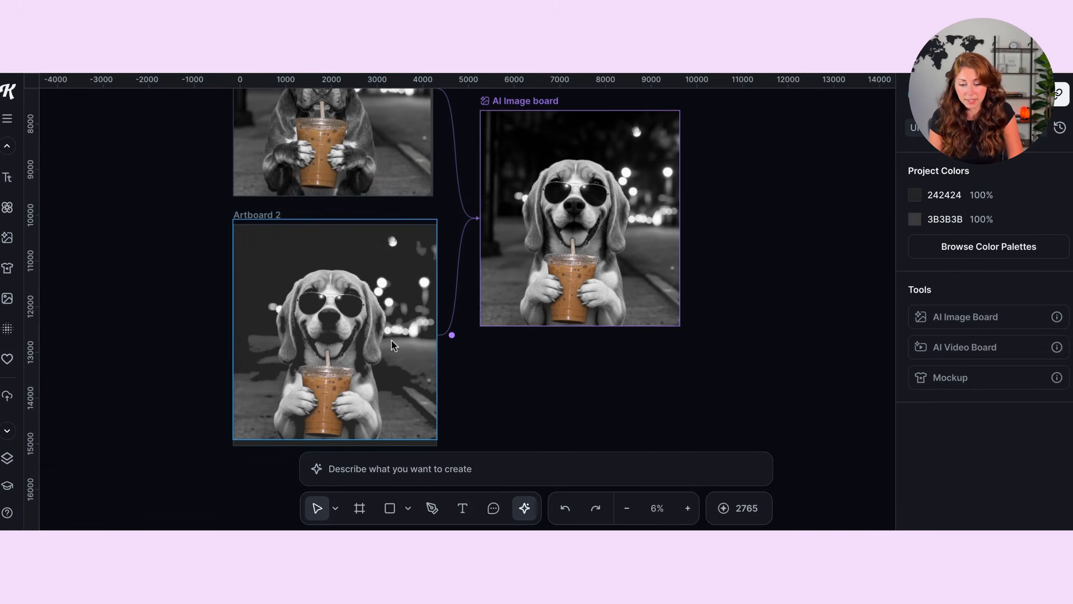
{"action": "left_click", "coordinate": [344, 349]}
{"action": "left_click", "coordinate": [595, 430]}
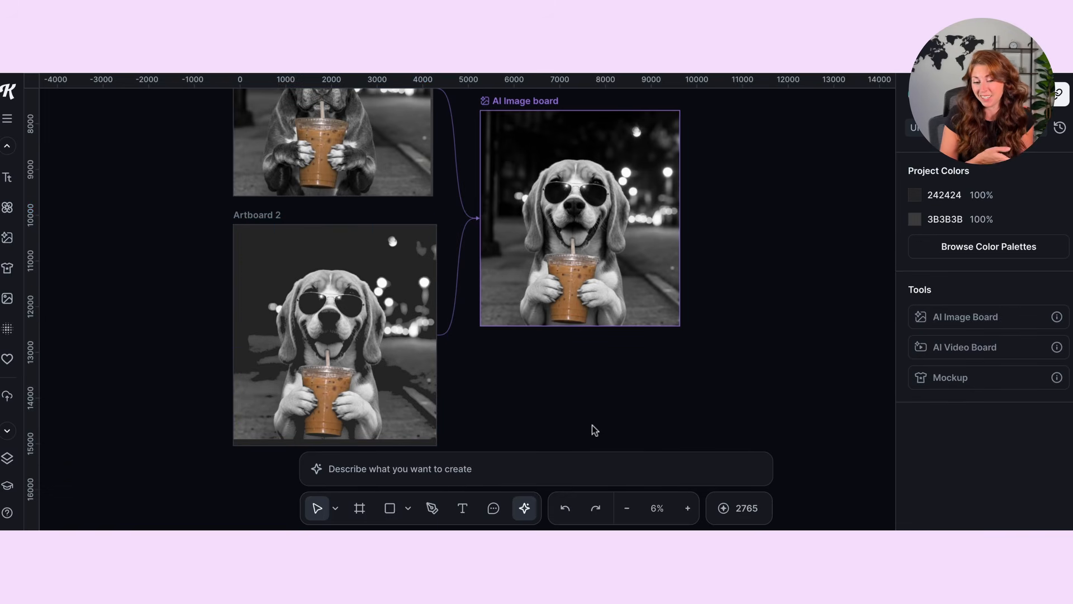
Step: Start downloading Artboard 2 with the finished beagle design
{"action": "left_click", "coordinate": [253, 215]}
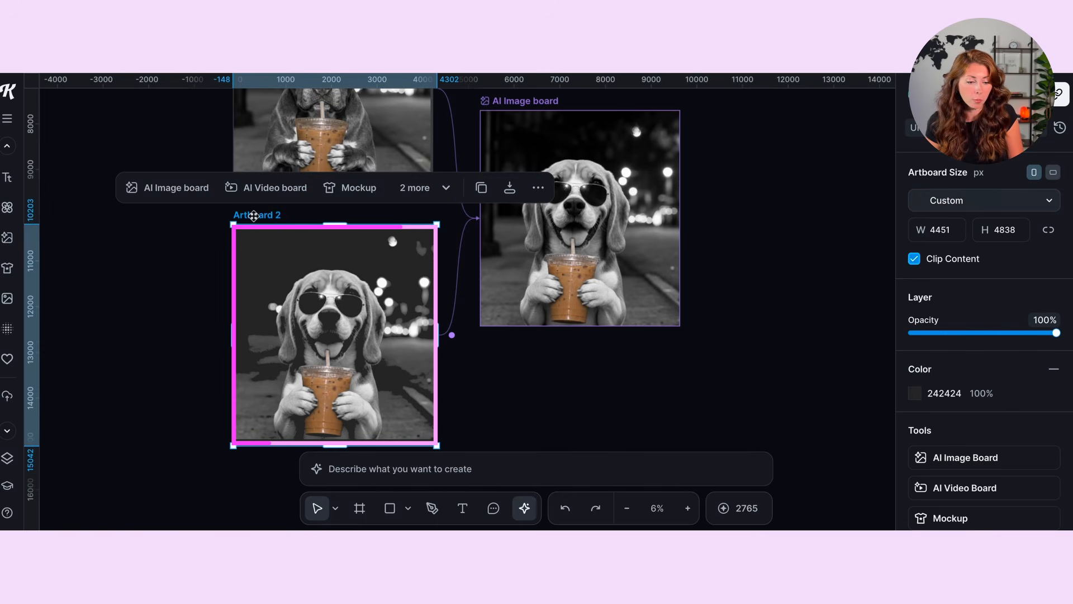
{"action": "left_click", "coordinate": [510, 187]}
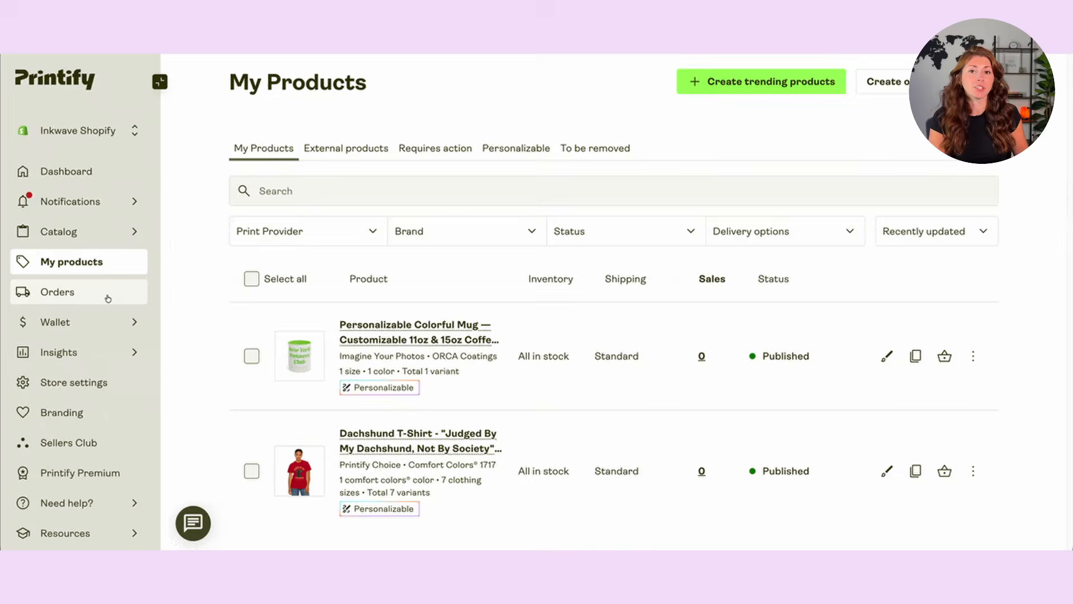
Step: Switch to Printify, open the pending personalizable mug order that needs review, and start reviewing its personalization
{"action": "left_click", "coordinate": [105, 296]}
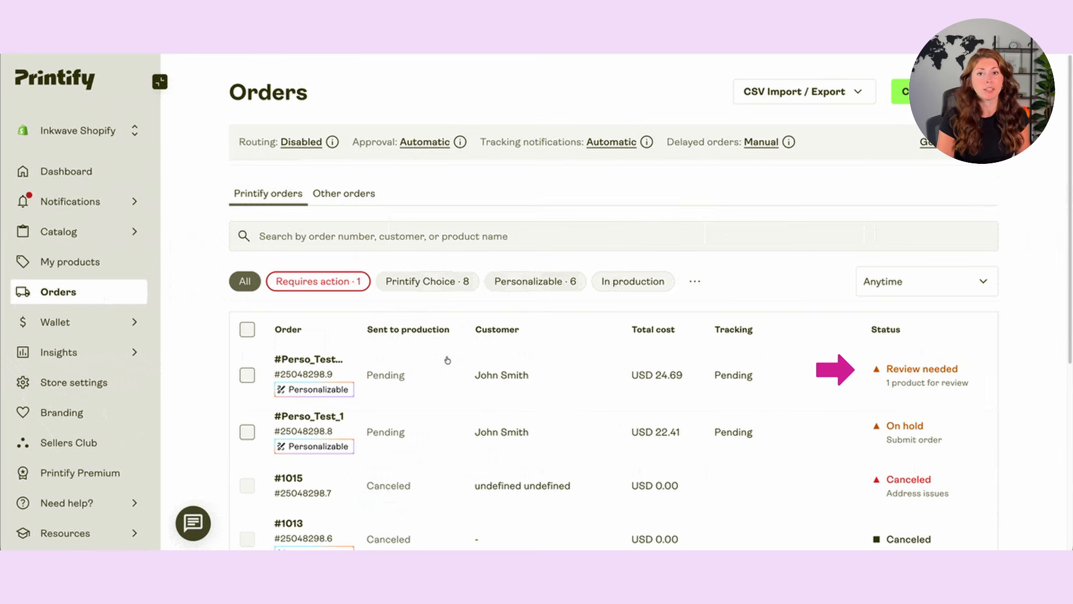
{"action": "left_click", "coordinate": [450, 378]}
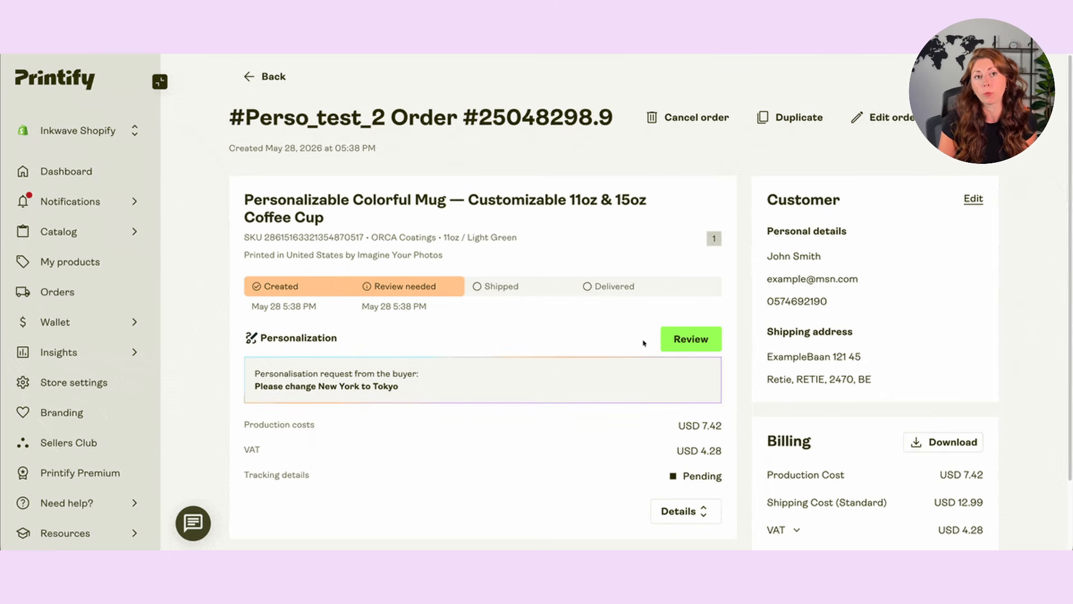
{"action": "left_click", "coordinate": [690, 339]}
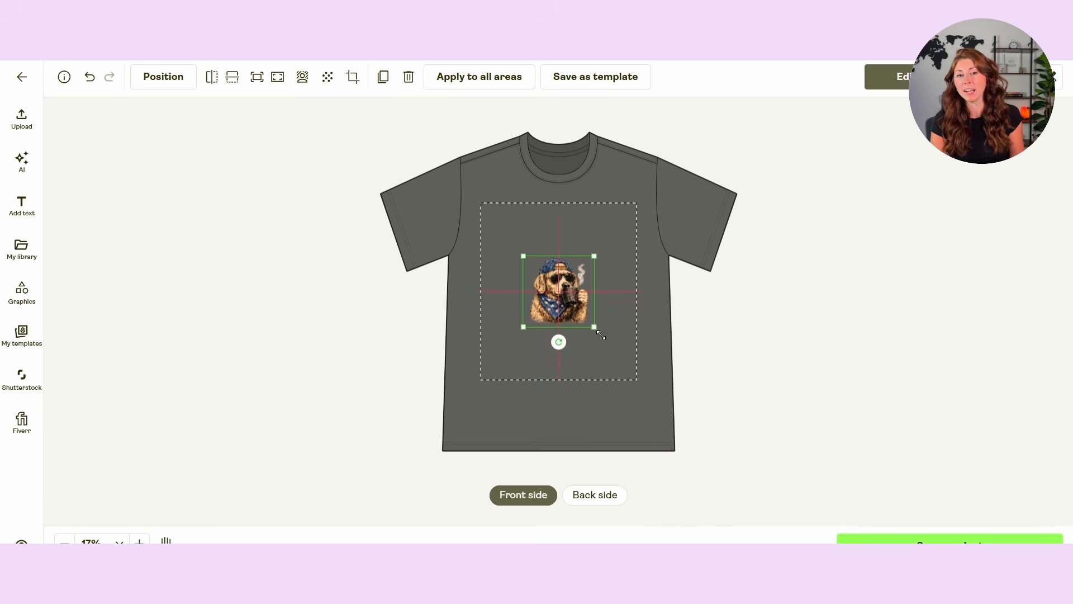
Step: Scale up the coffee-drinking dog design on the shirt's front and position it within the print area
{"action": "left_click_drag", "start_coordinate": [601, 335], "coordinate": [575, 329]}
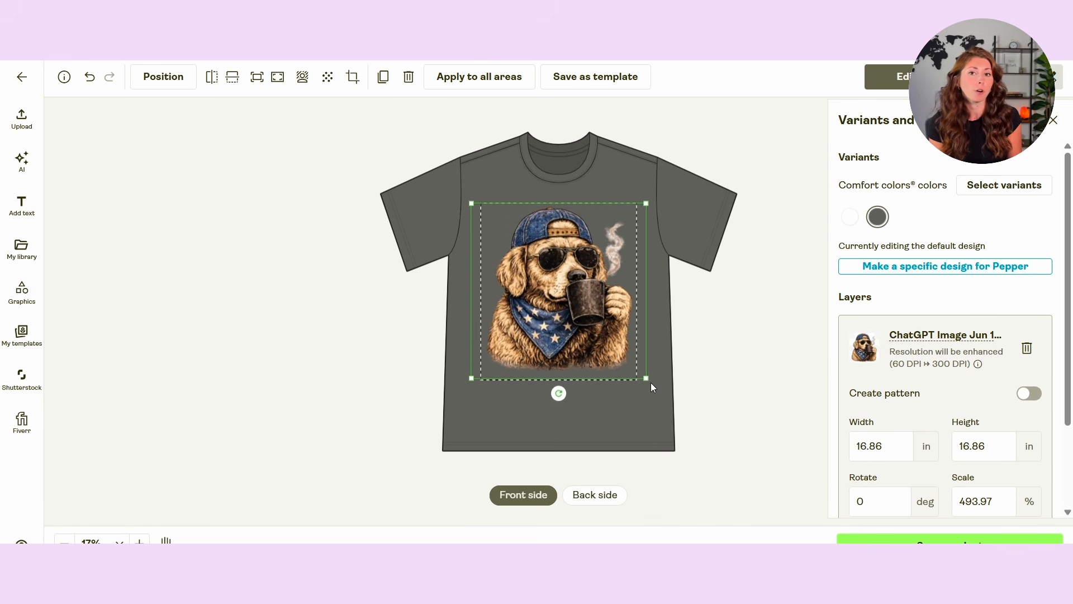
{"action": "left_click_drag", "start_coordinate": [644, 375], "coordinate": [591, 336]}
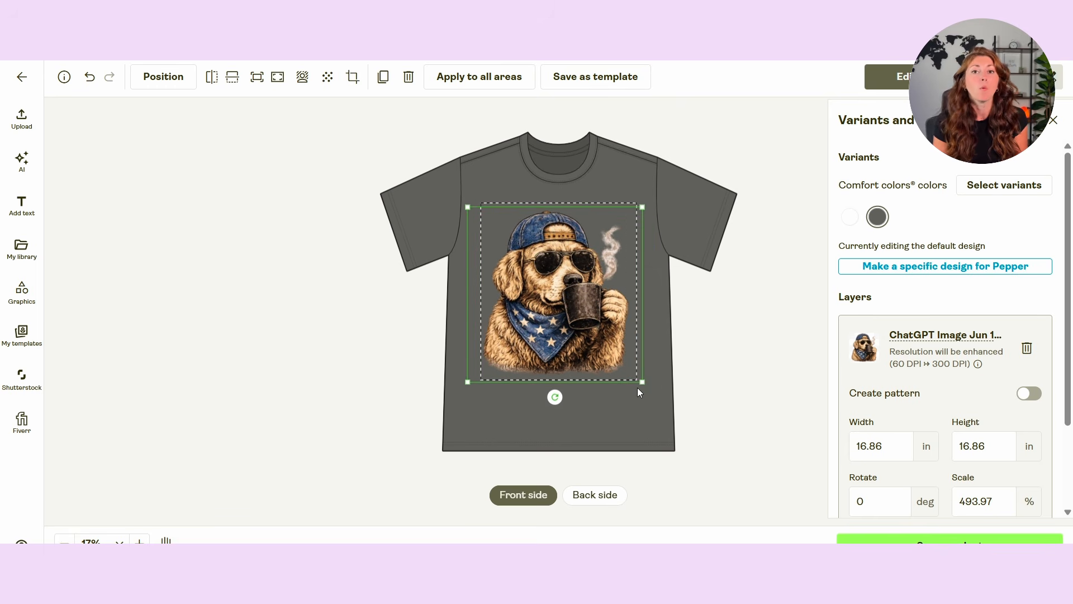
{"action": "left_click_drag", "start_coordinate": [643, 383], "coordinate": [661, 400]}
{"action": "left_click_drag", "start_coordinate": [583, 335], "coordinate": [584, 300]}
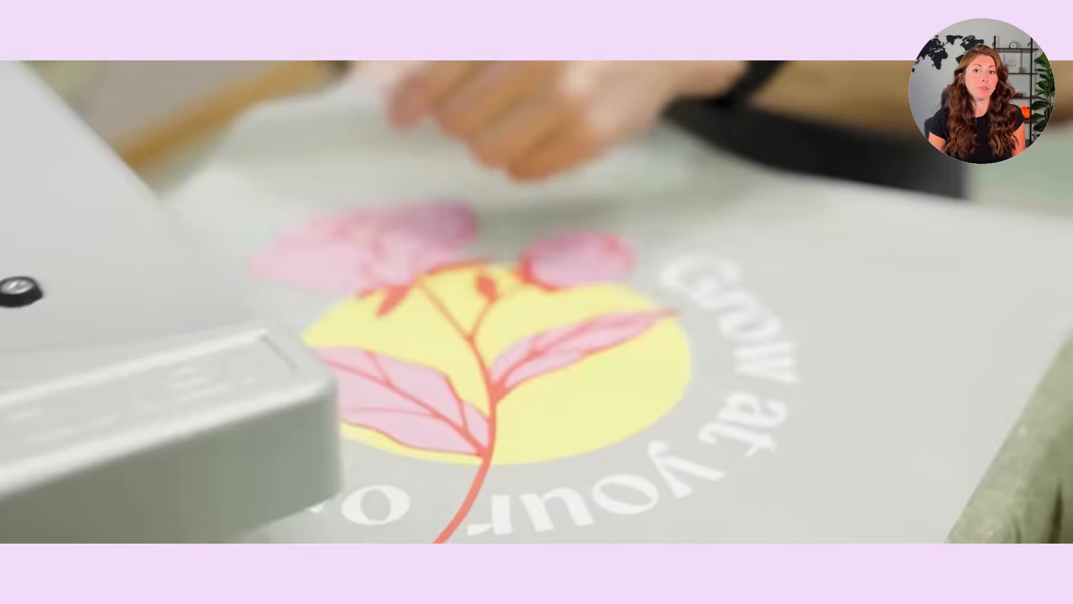